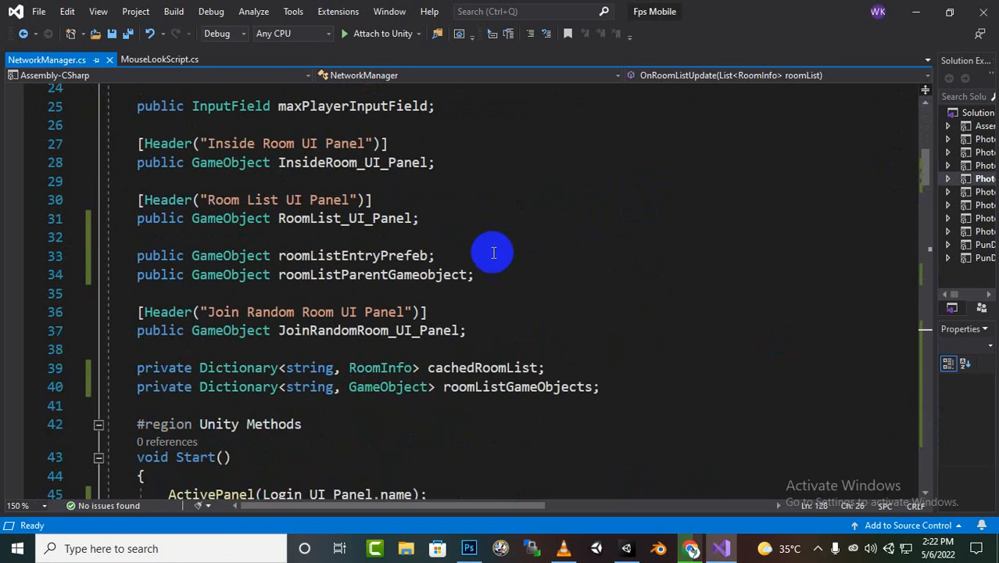
Review the roomListEntryPrefeb and roomListParentGameobject declarations, and the roomListGameObjects dictionary with its initialization in Start().
left_click_drag(334, 255, 380, 255)
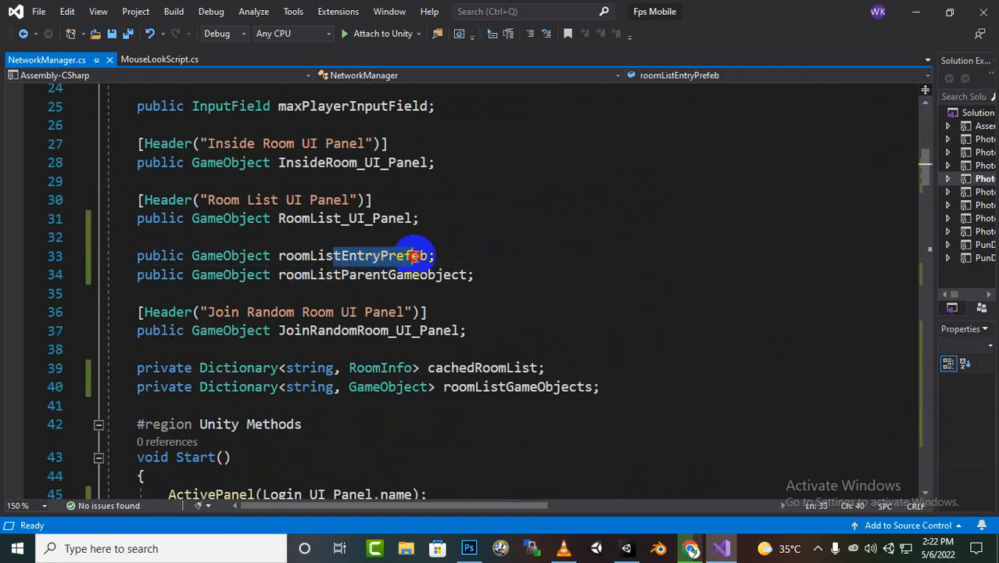
double_click(414, 255)
left_click(194, 256)
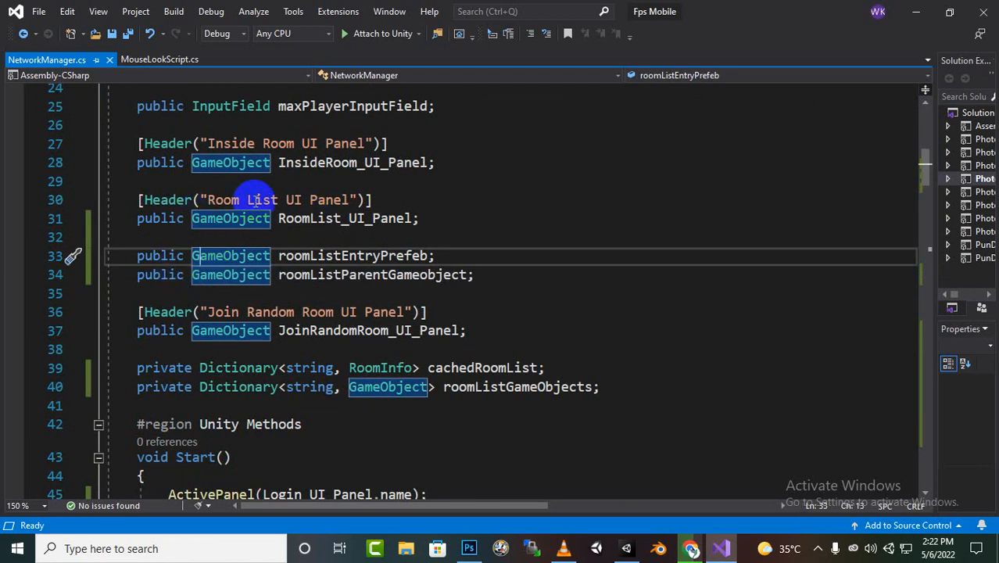
left_click(273, 294)
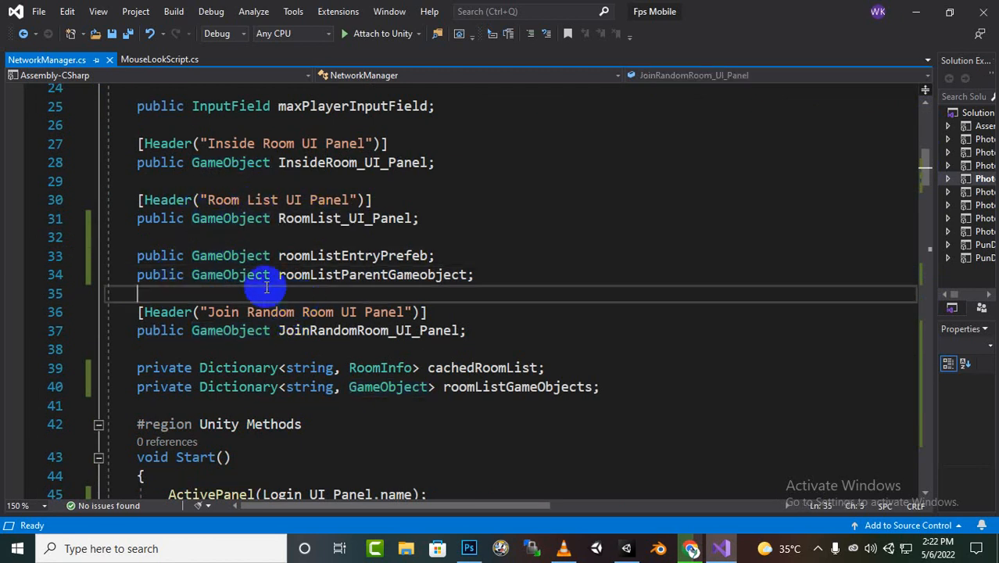
left_click(219, 275)
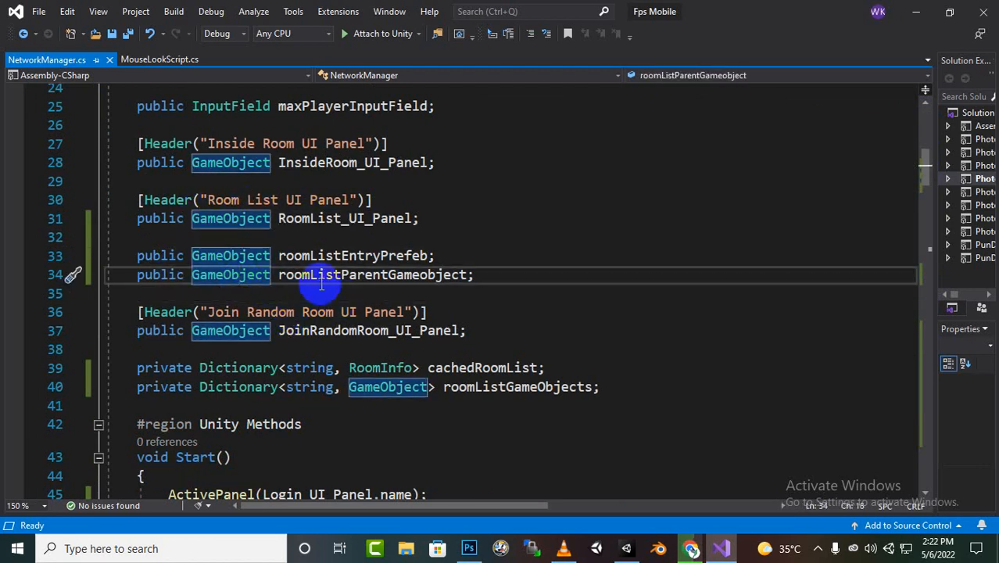
double_click(433, 275)
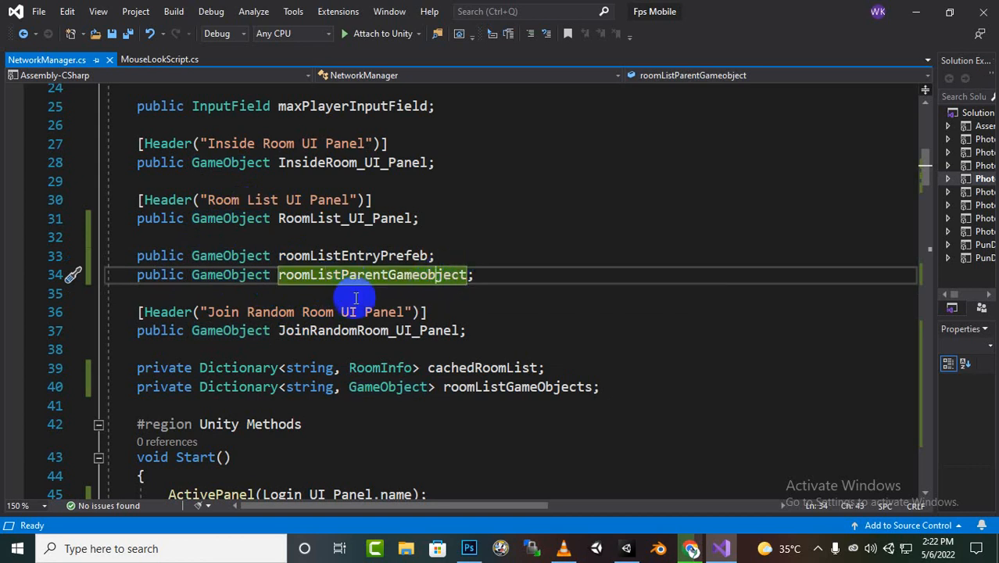
scroll(410, 218, "down", 2)
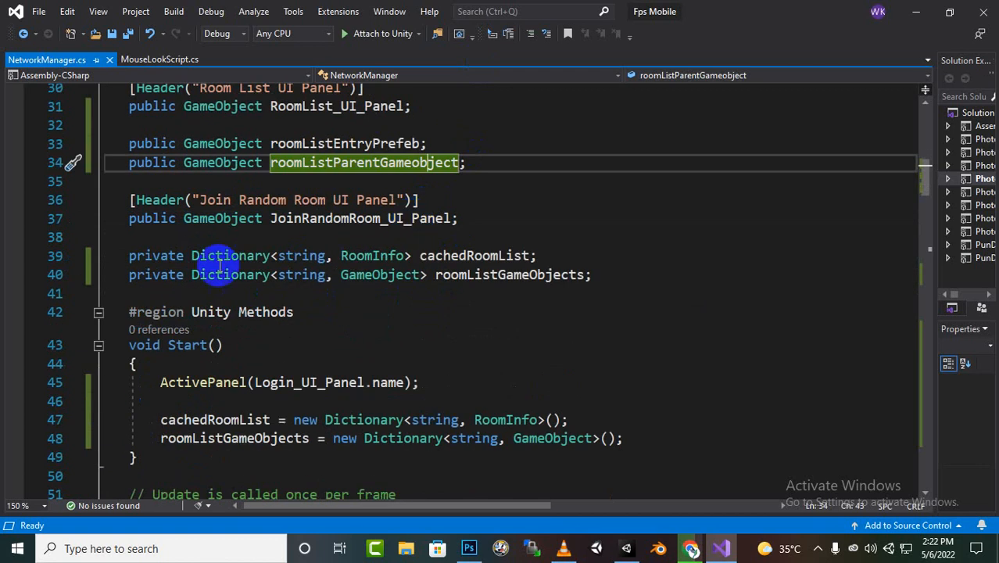
left_click_drag(119, 275, 602, 274)
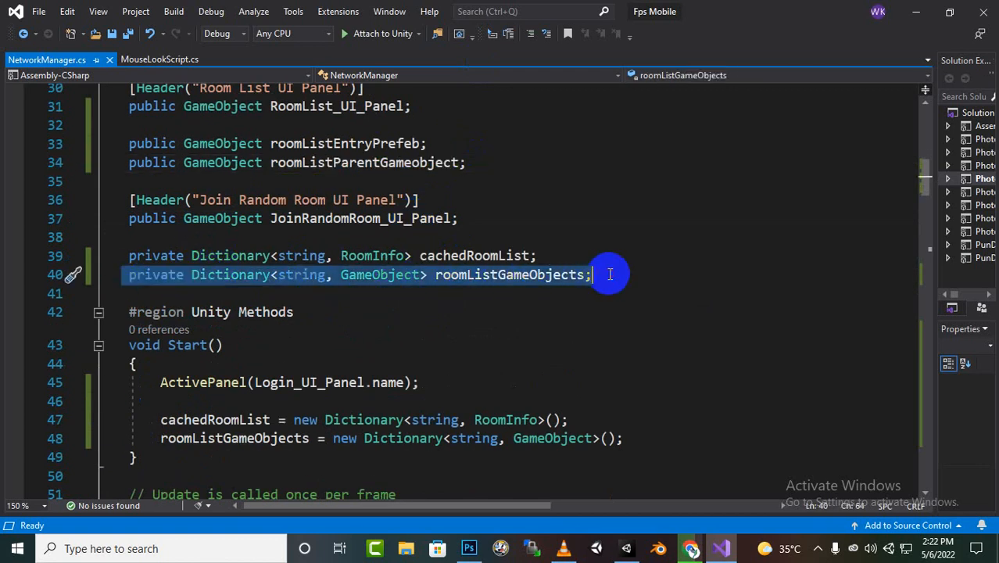
left_click(502, 290)
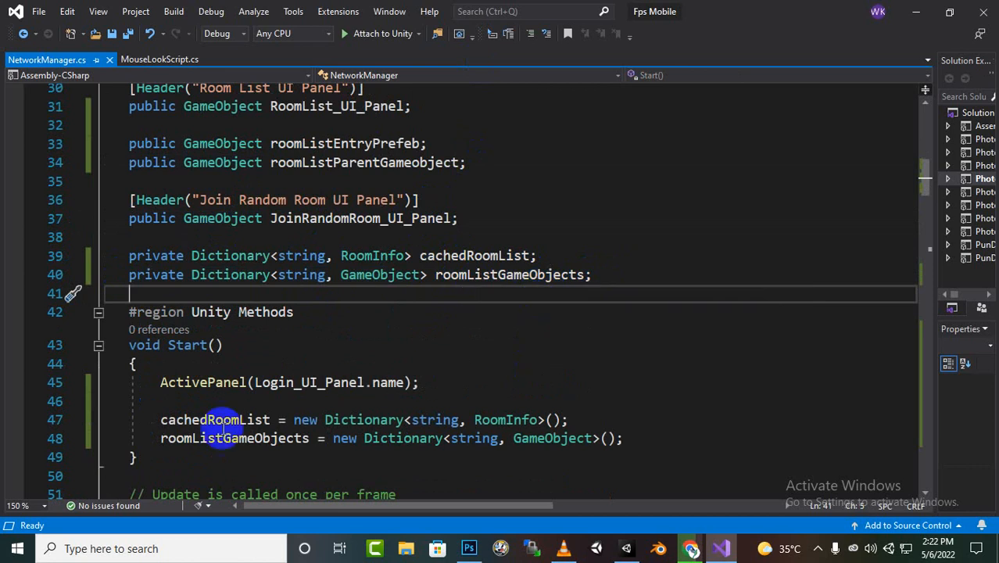
left_click_drag(160, 439, 691, 450)
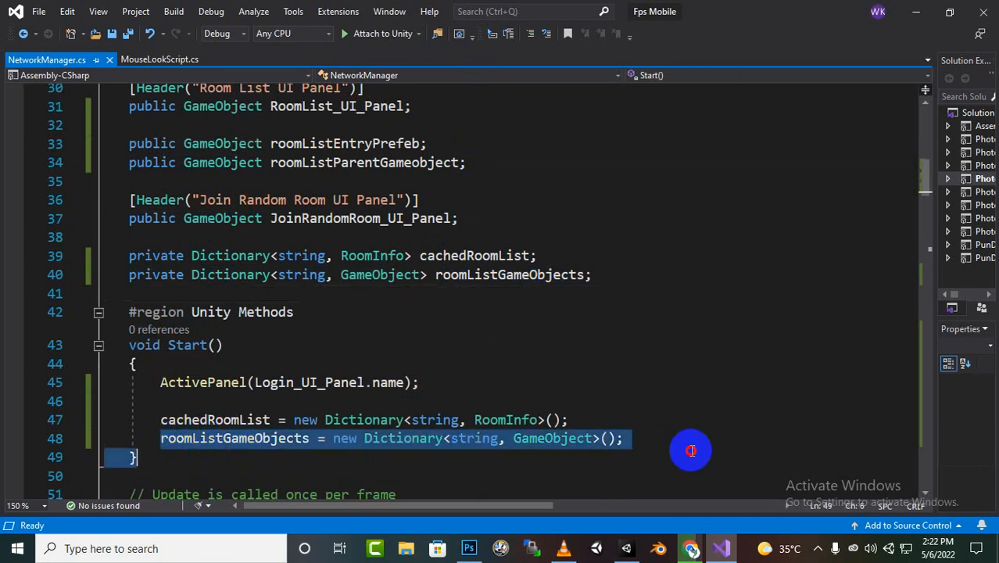
left_click(815, 550)
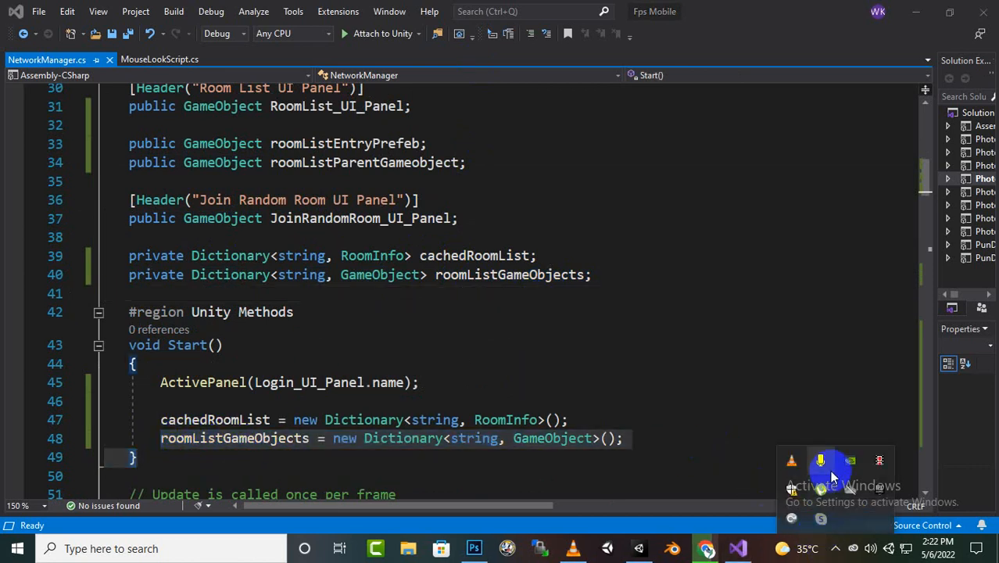
Read through the UI and Photon callbacks down to OnRoomListUpdate and examine its ClearRoomListView call.
scroll(352, 357, "down", 6)
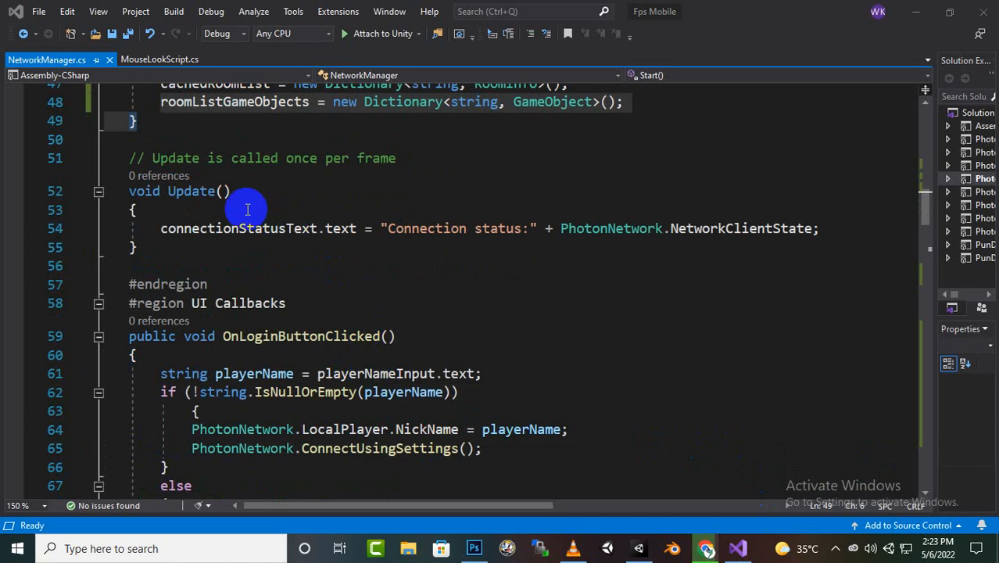
scroll(247, 210, "down", 5)
scroll(264, 217, "down", 4)
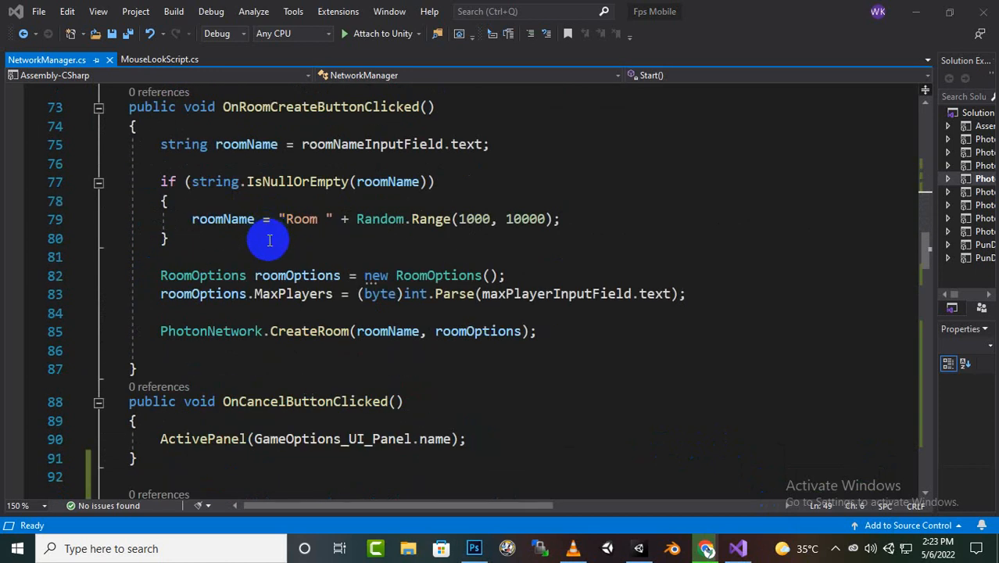
scroll(266, 234, "down", 3)
scroll(266, 258, "down", 3)
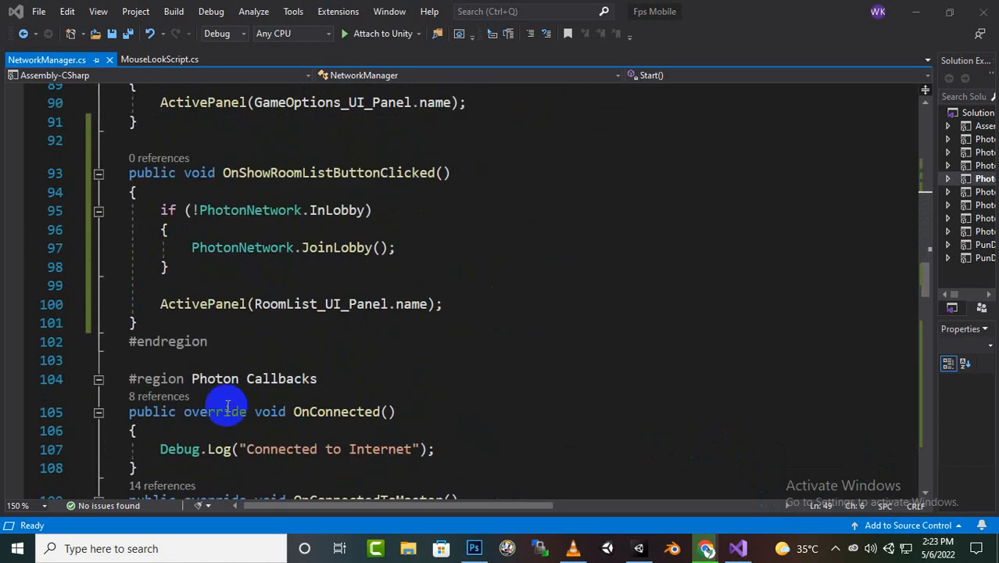
scroll(390, 293, "down", 1)
scroll(390, 297, "down", 2)
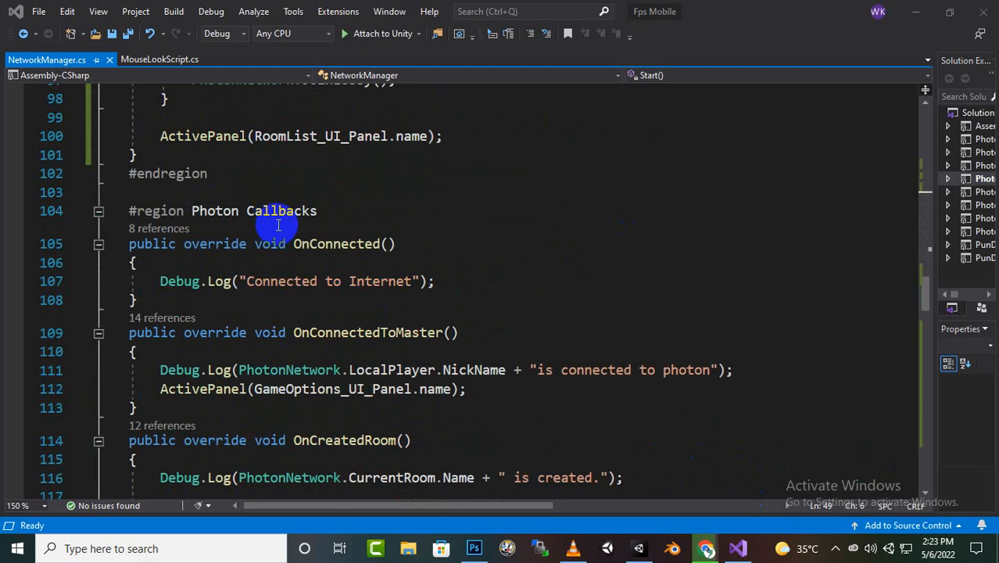
scroll(396, 306, "down", 3)
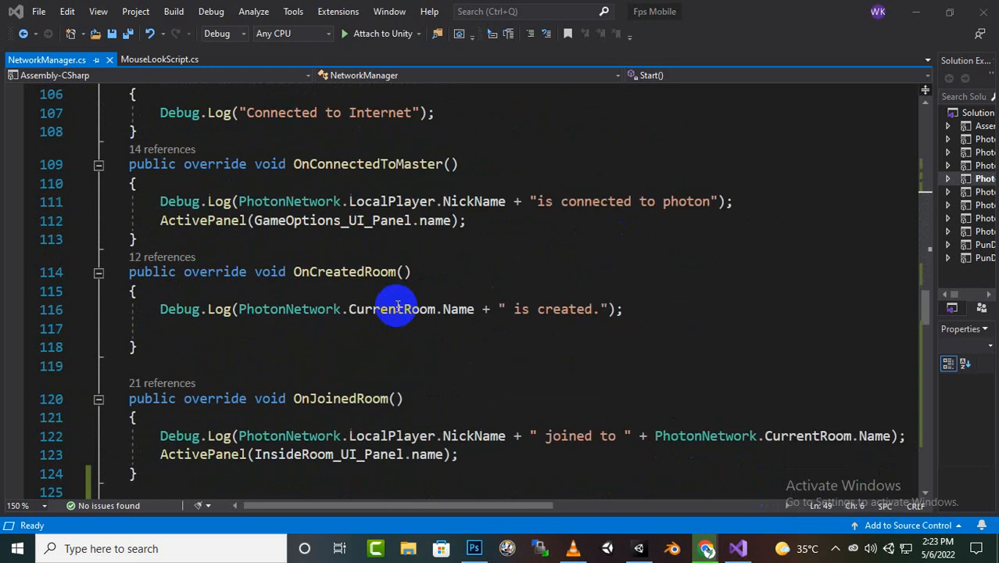
scroll(286, 286, "down", 3)
scroll(285, 285, "down", 3)
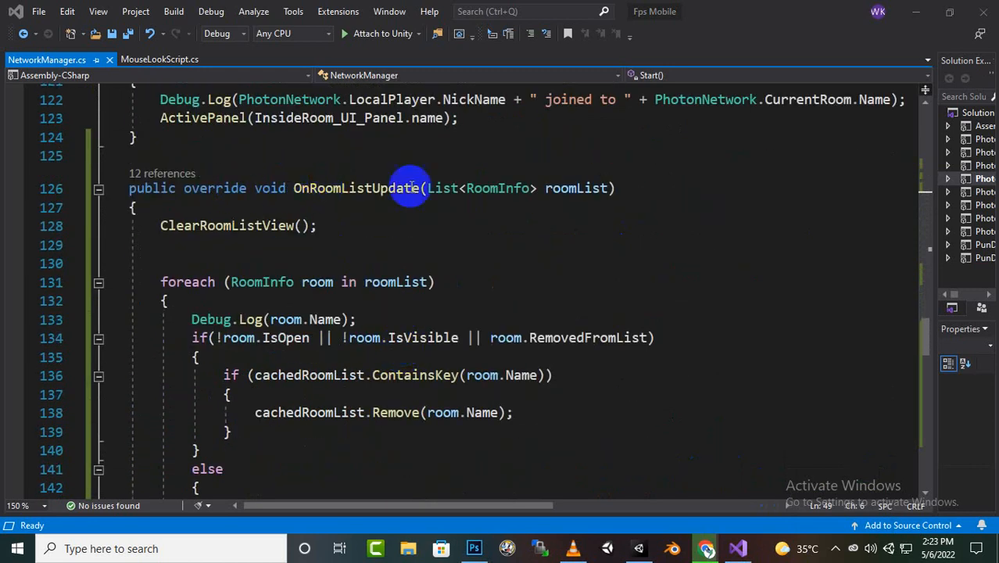
left_click(316, 188)
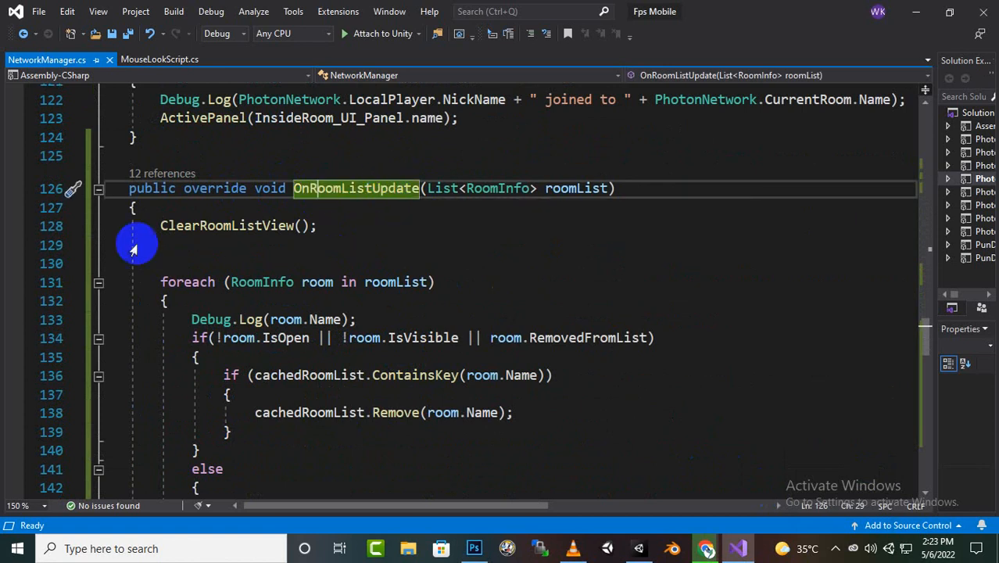
left_click_drag(151, 226, 357, 225)
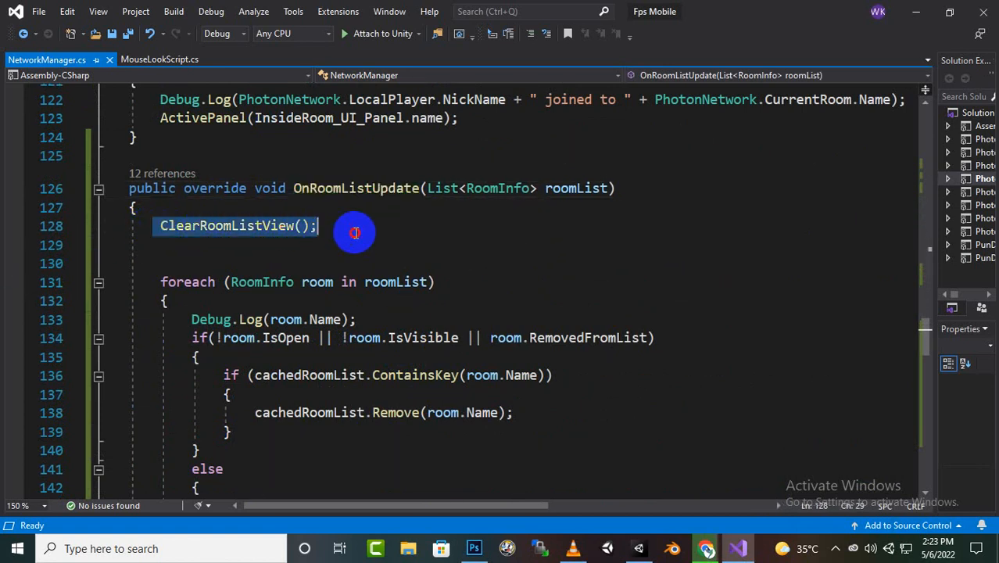
left_click(318, 243)
left_click(185, 225)
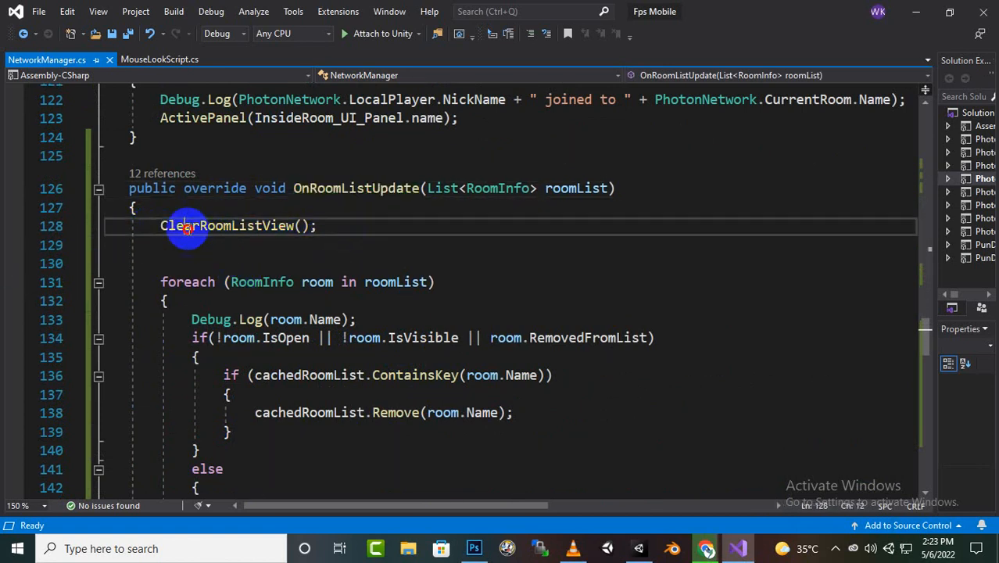
Examine the first foreach loop in OnRoomListUpdate, including the branches that remove, update or add rooms in cachedRoomList.
scroll(642, 301, "down", 1)
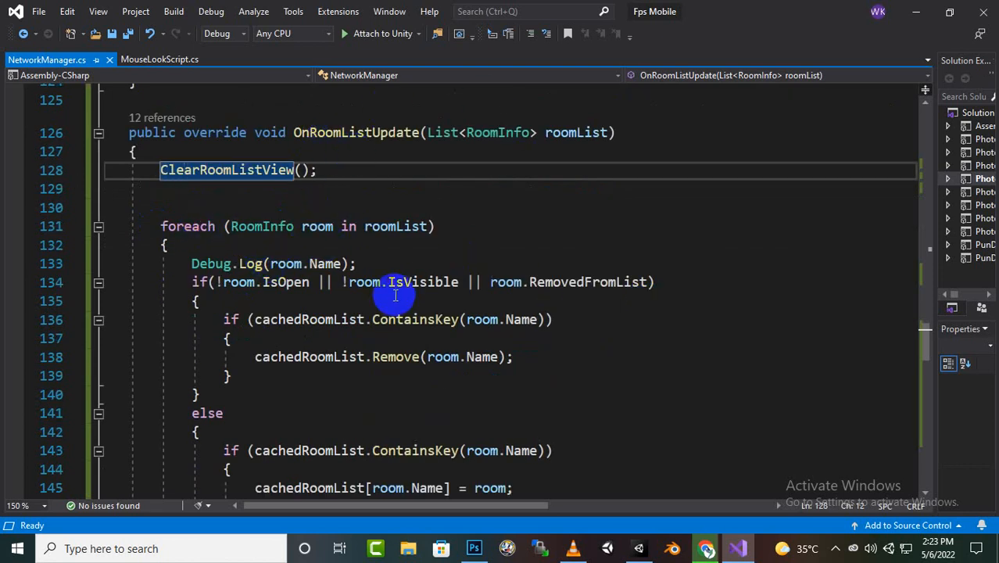
scroll(461, 288, "down", 4)
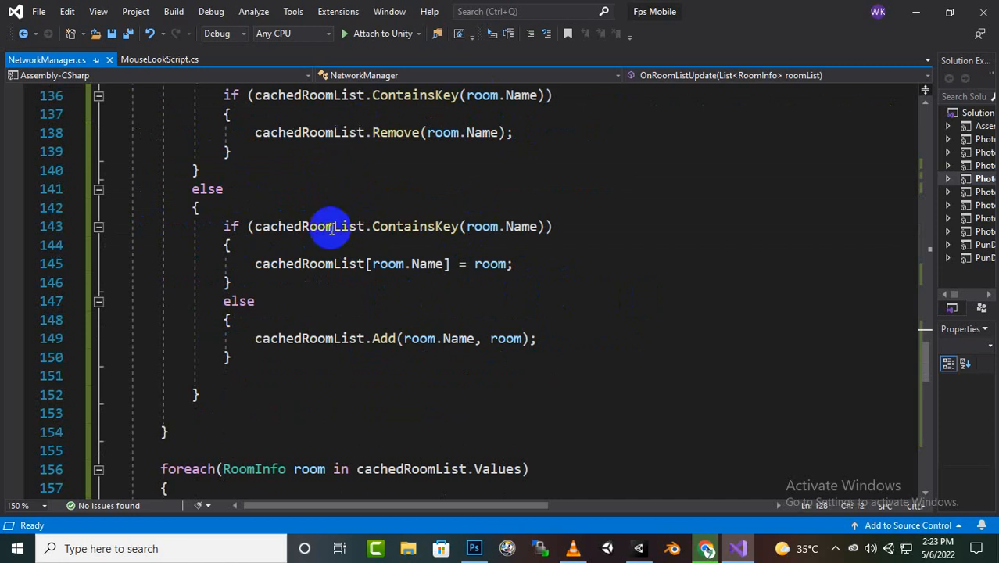
scroll(330, 226, "up", 1)
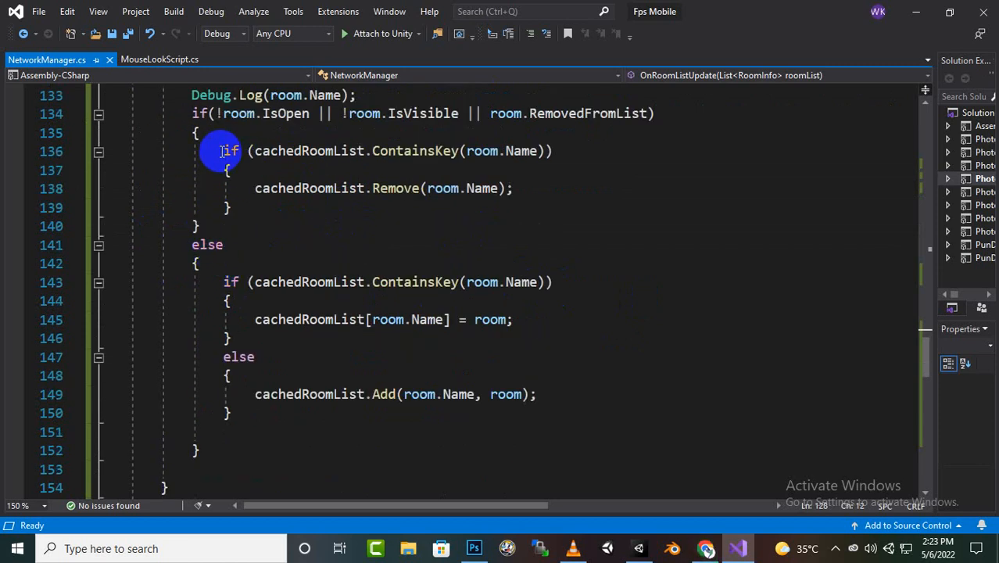
left_click(215, 242)
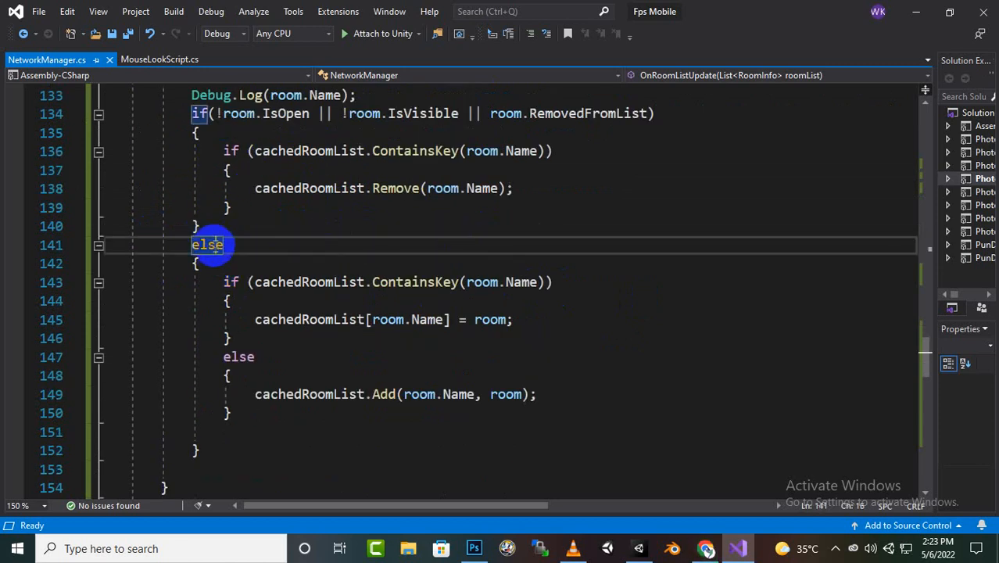
left_click(243, 282)
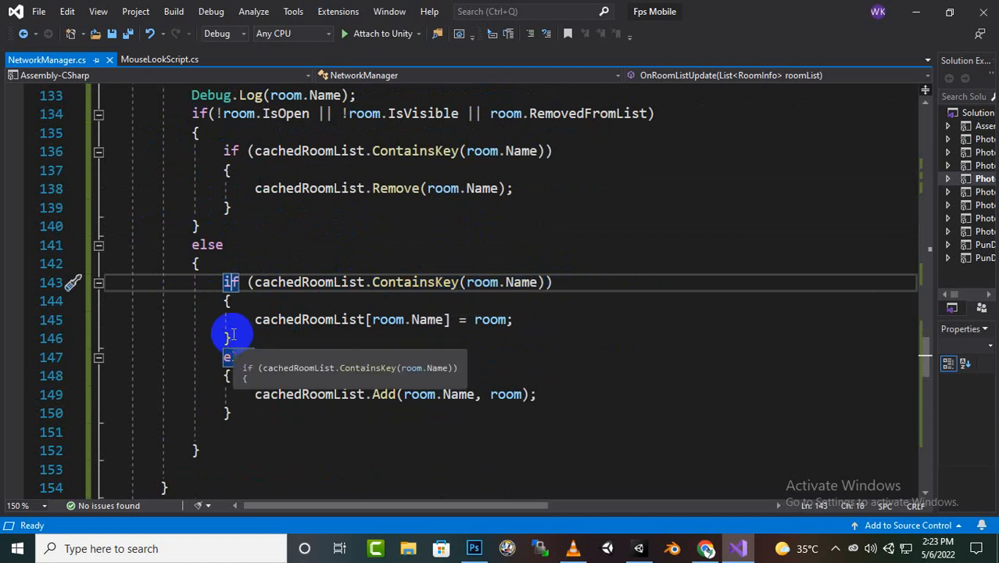
left_click_drag(239, 318, 530, 319)
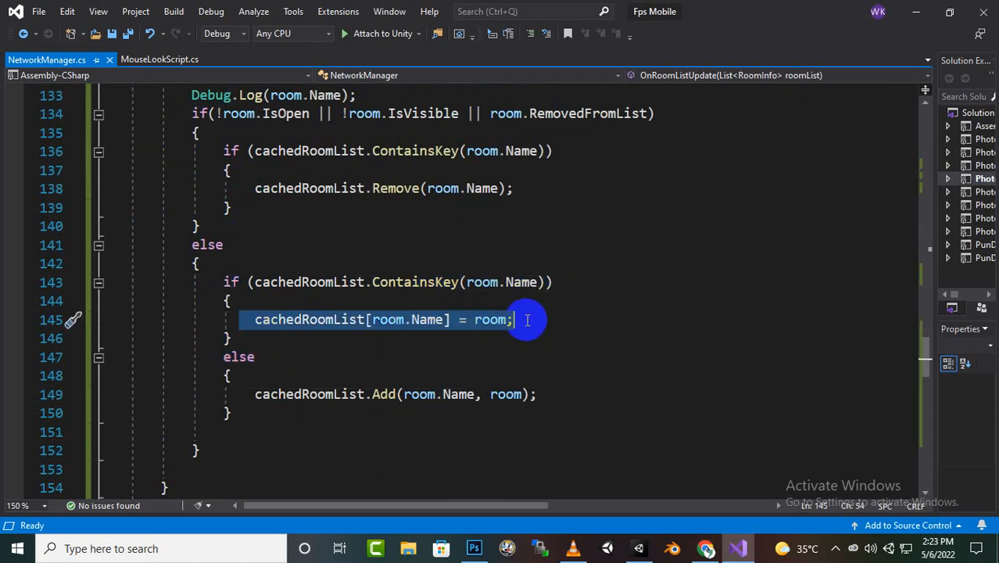
left_click(231, 357)
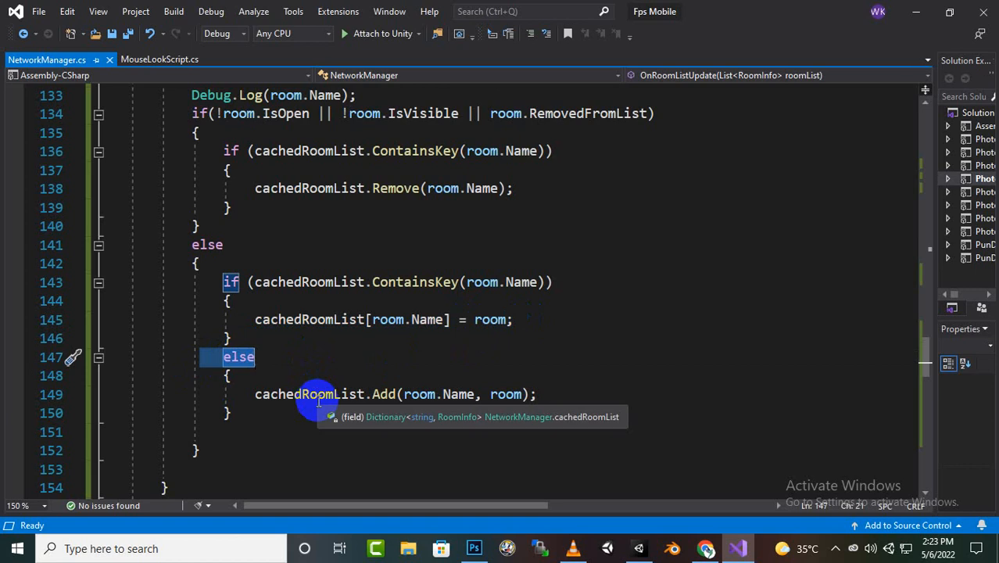
left_click_drag(317, 394, 429, 405)
scroll(156, 344, "down", 1)
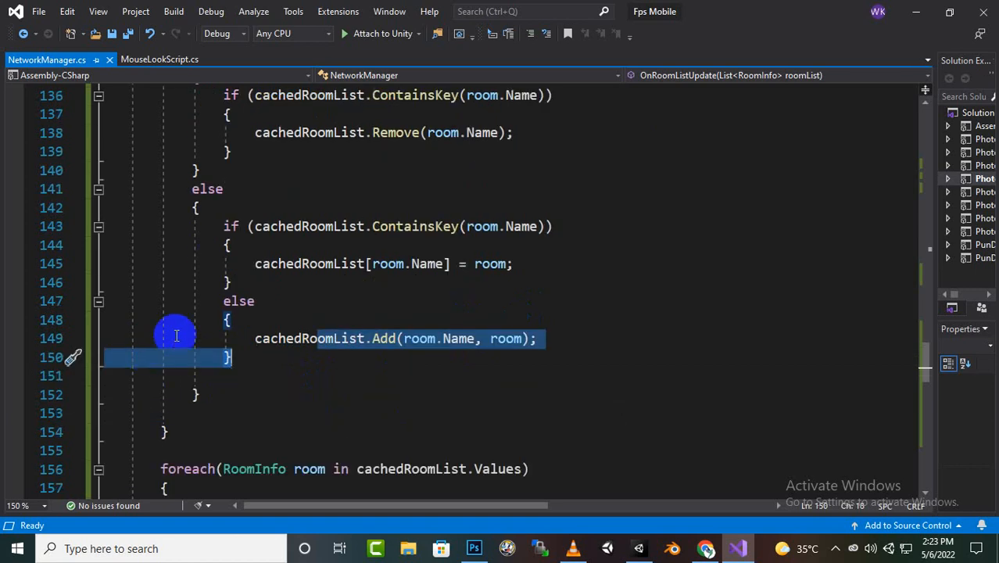
left_click(268, 321)
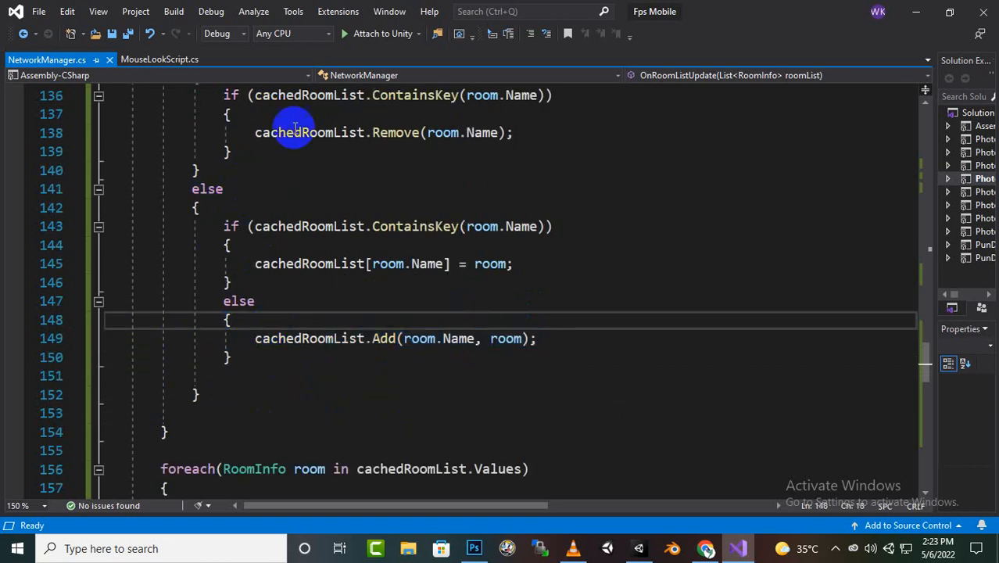
Examine the foreach loop over cachedRoomList.Values and compare it with the preceding code in OnRoomListUpdate.
scroll(300, 261, "up", 6)
scroll(283, 359, "down", 10)
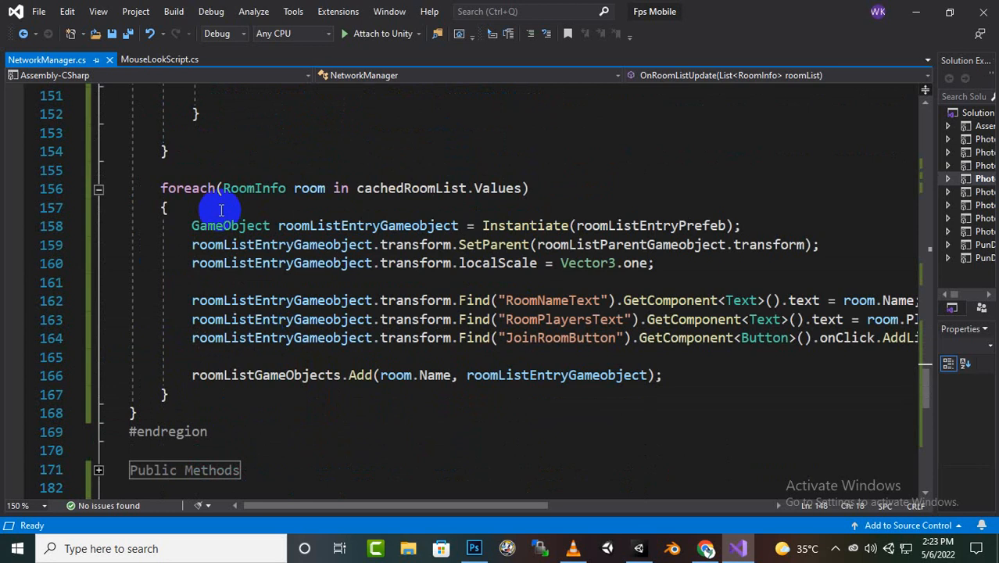
double_click(158, 189)
scroll(211, 281, "up", 5)
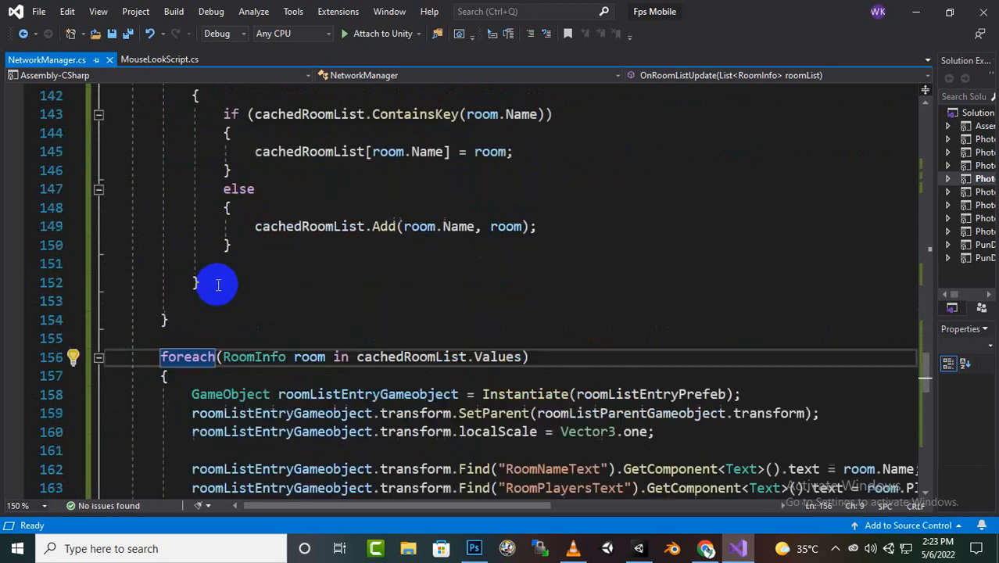
scroll(213, 412, "down", 6)
scroll(225, 325, "up", 3)
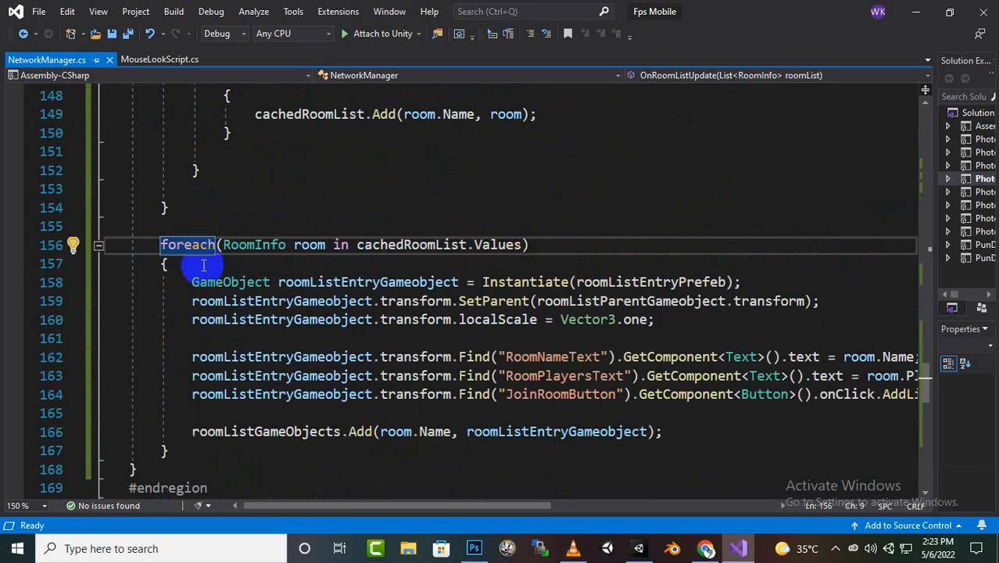
scroll(204, 266, "up", 8)
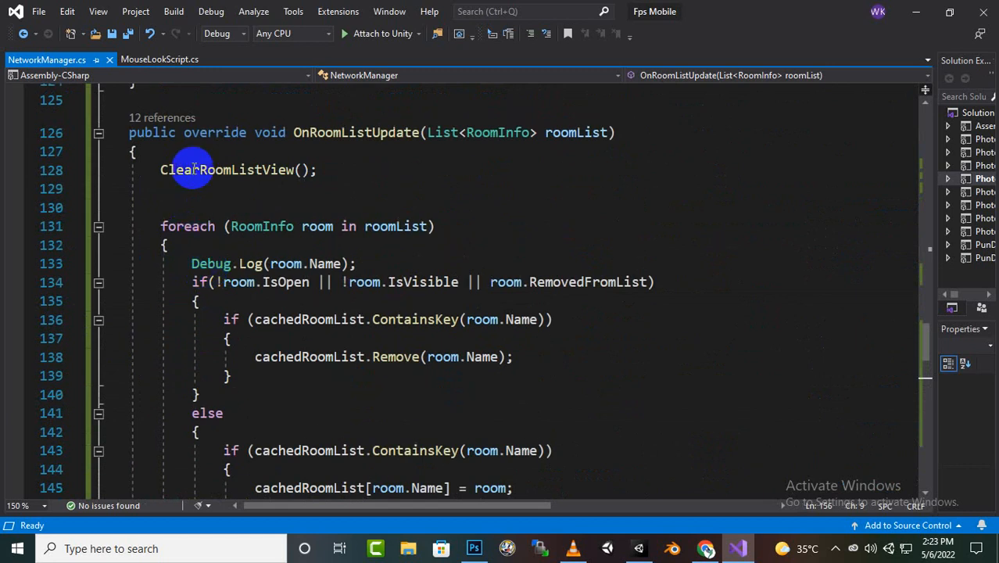
mouse_move(355, 134)
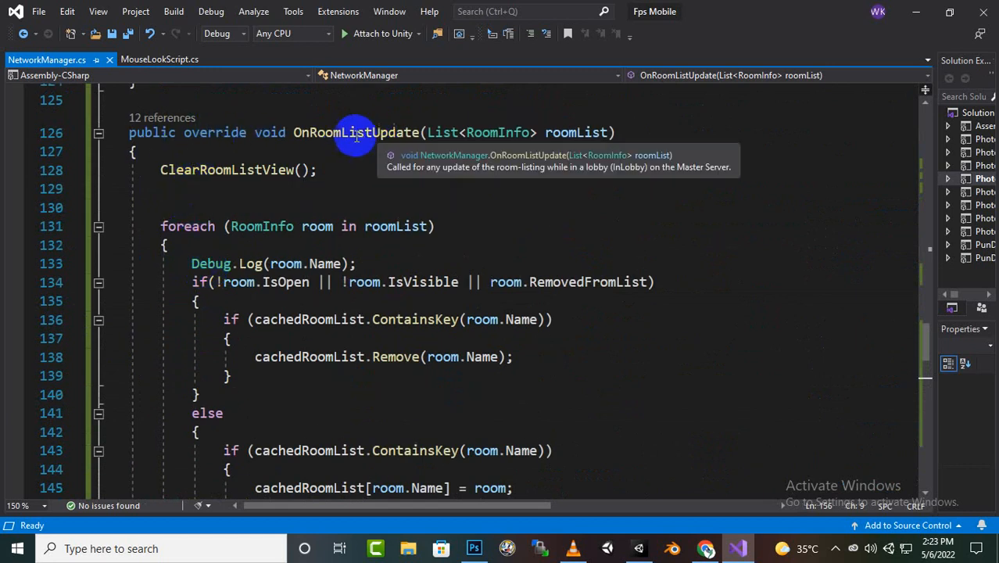
scroll(245, 223, "down", 8)
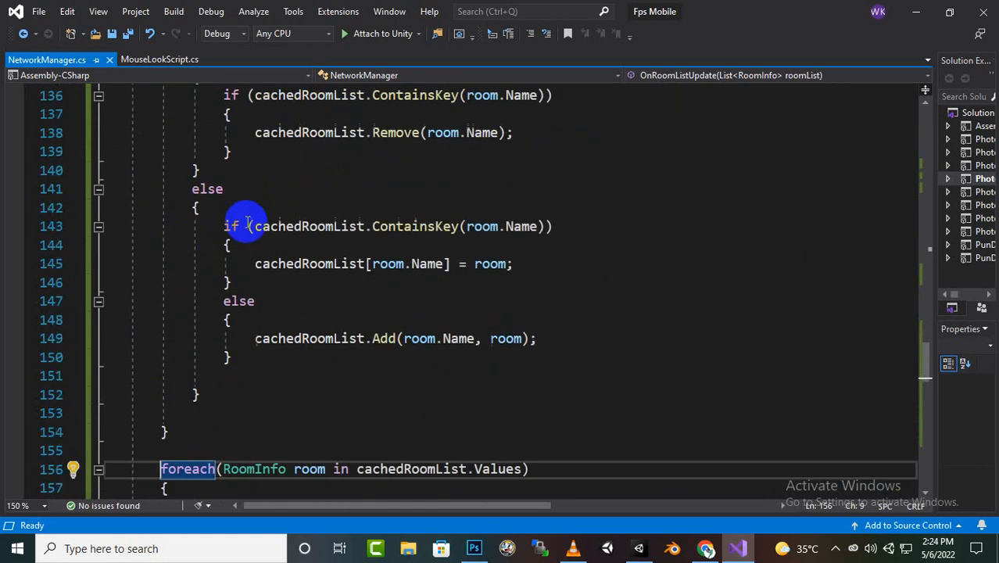
scroll(216, 189, "up", 6)
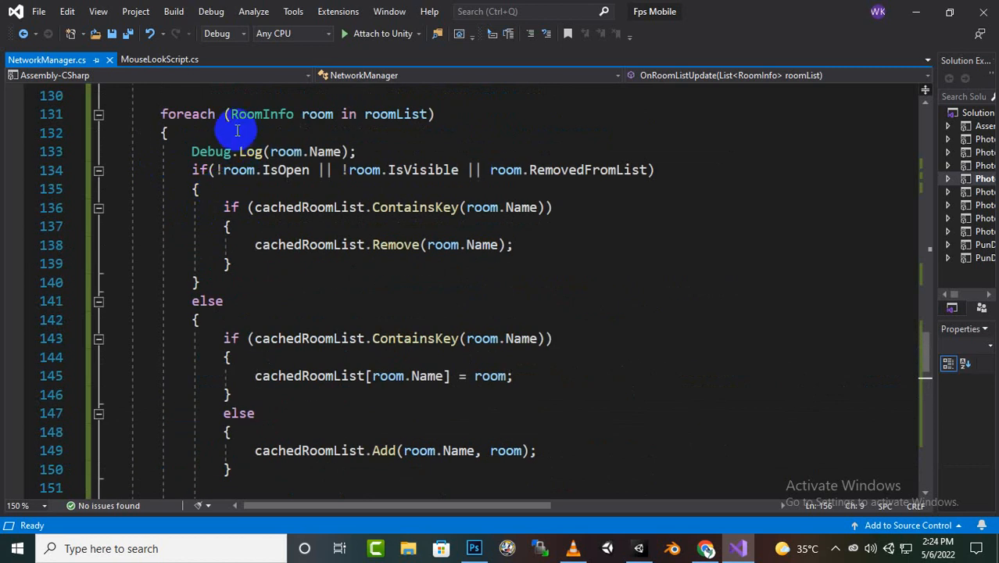
Examine how the cachedRoomList.Values loop instantiates roomListEntryPrefeb, parents it to roomListParentGameobject and sets its localScale to Vector3.one.
scroll(239, 195, "down", 7)
left_click(193, 139)
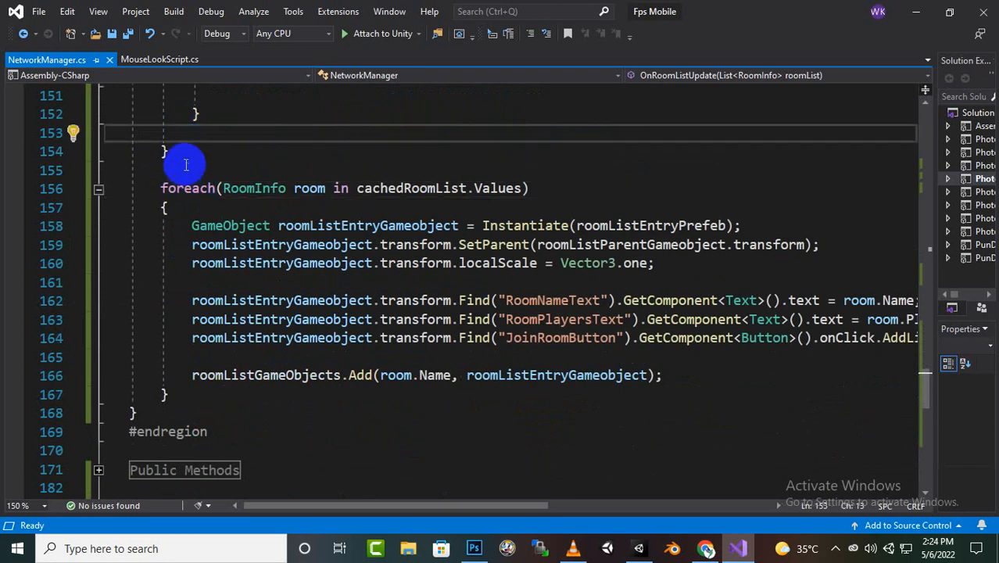
left_click(184, 189)
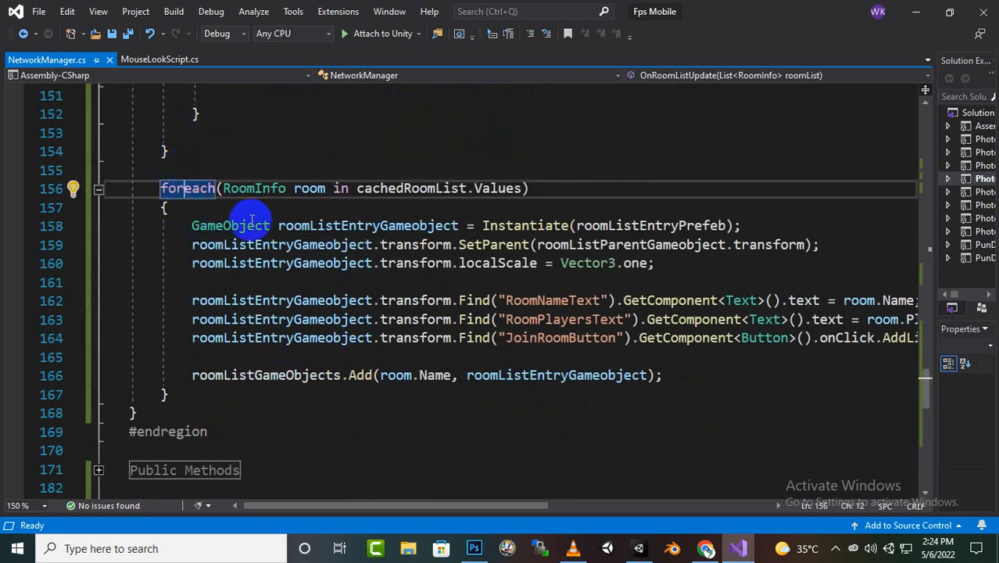
left_click(512, 189)
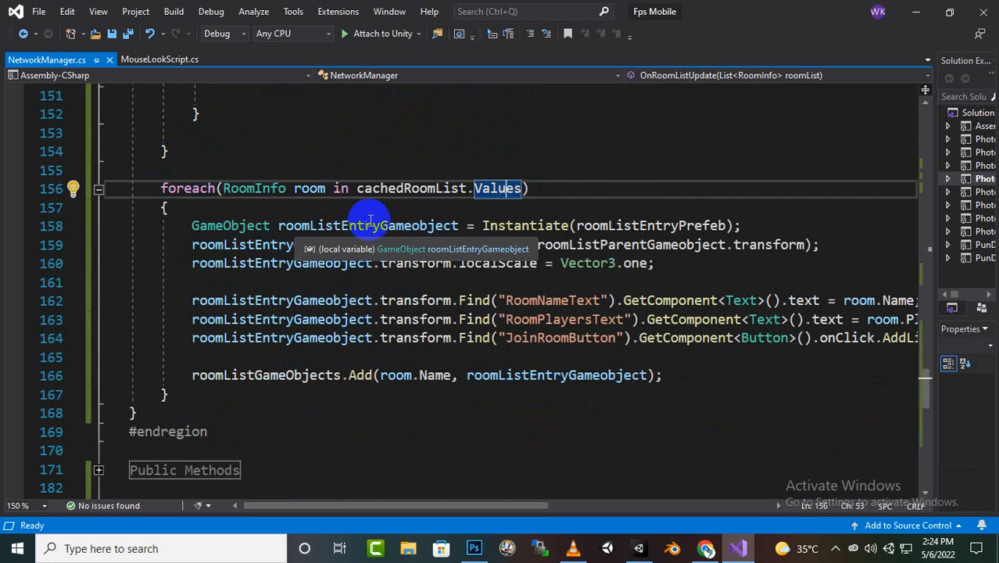
left_click(223, 226)
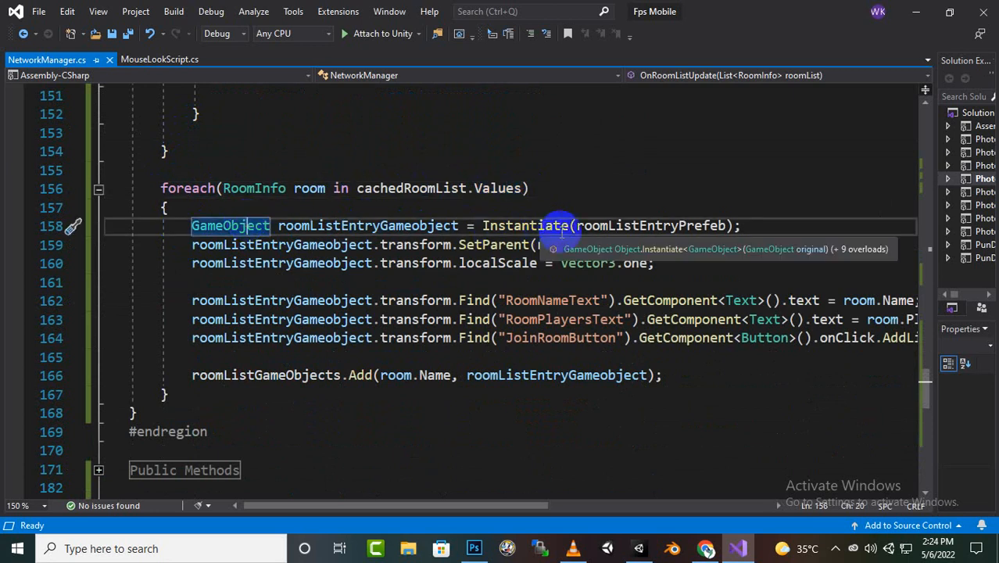
left_click(635, 226)
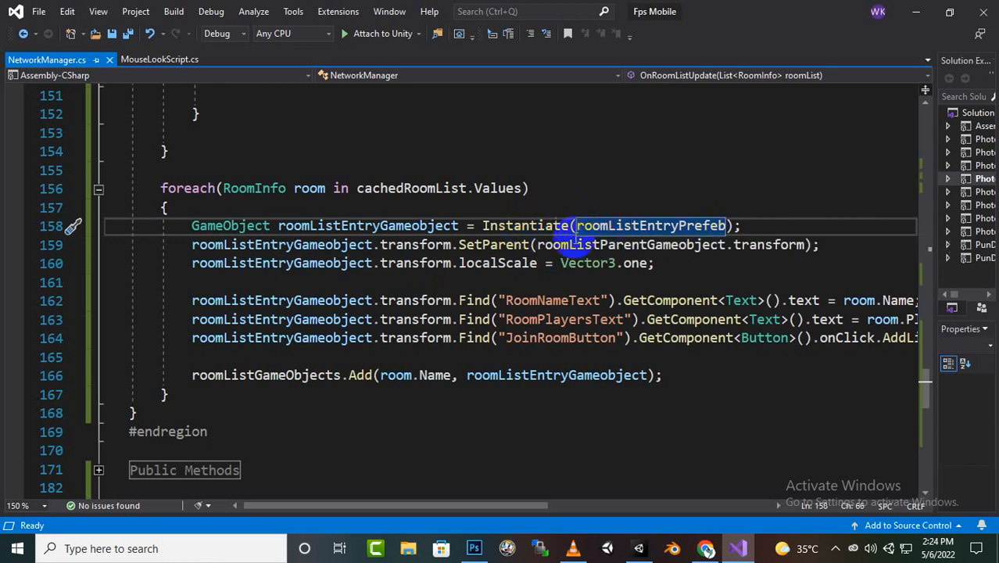
left_click_drag(577, 214, 649, 221)
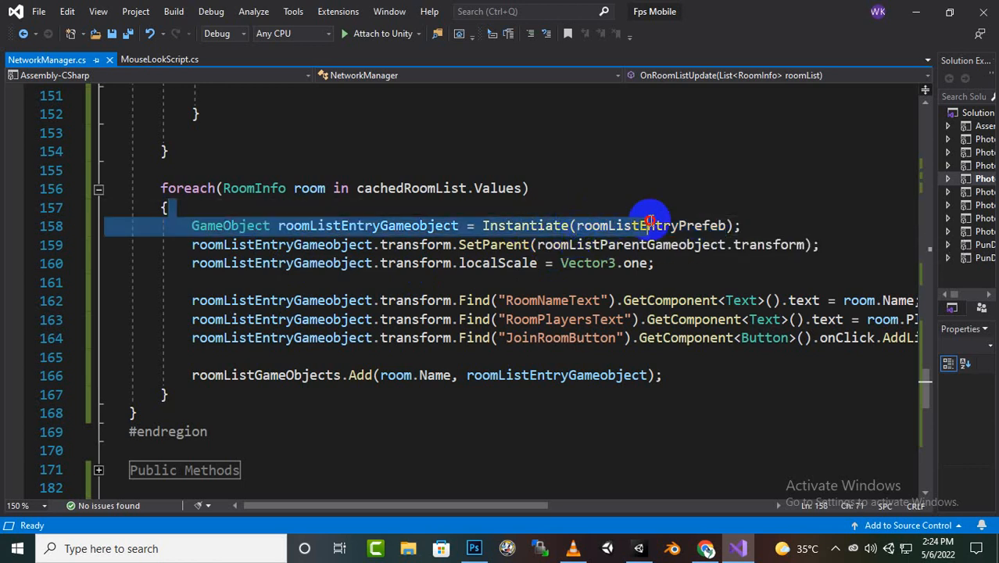
double_click(722, 225)
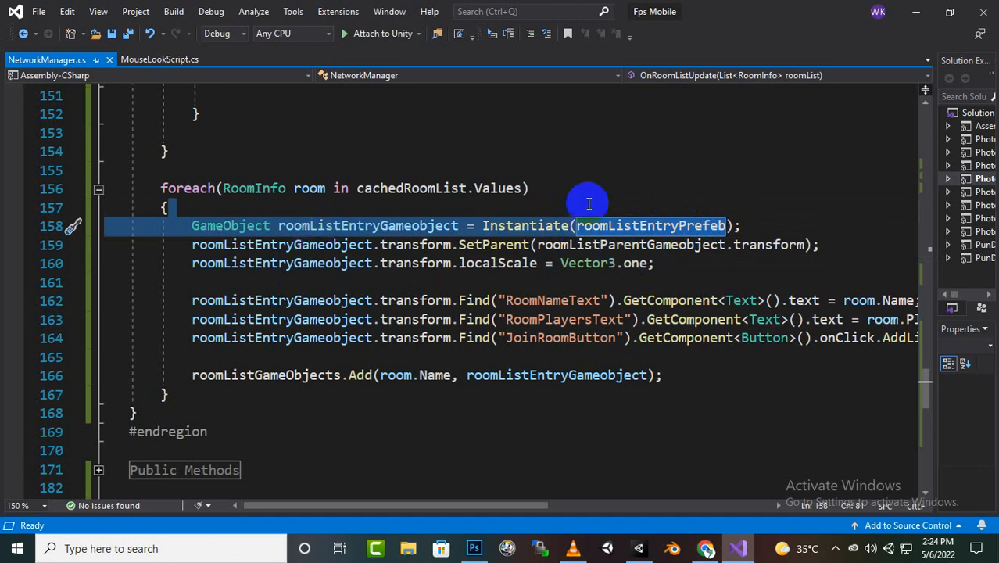
left_click(709, 223)
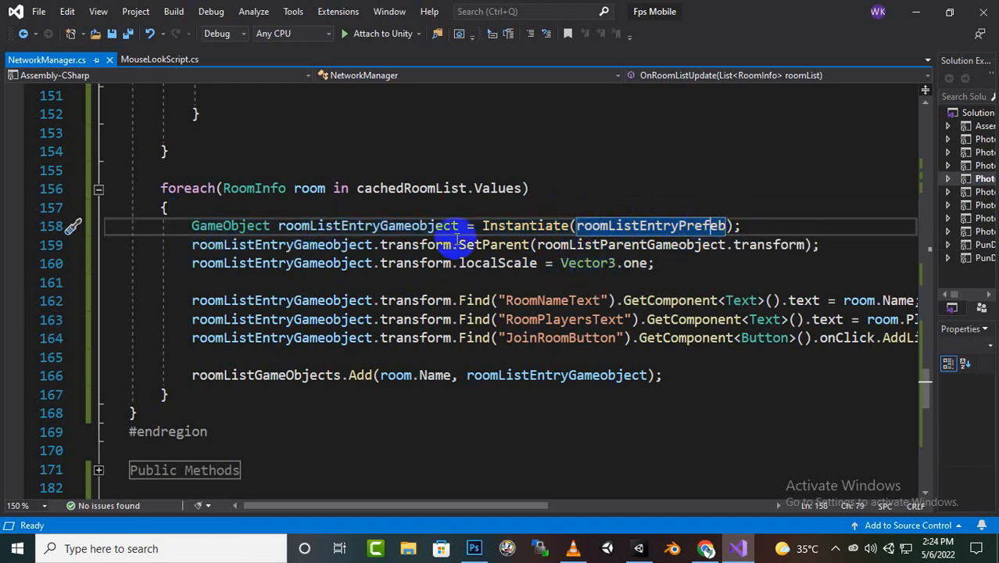
left_click(606, 226)
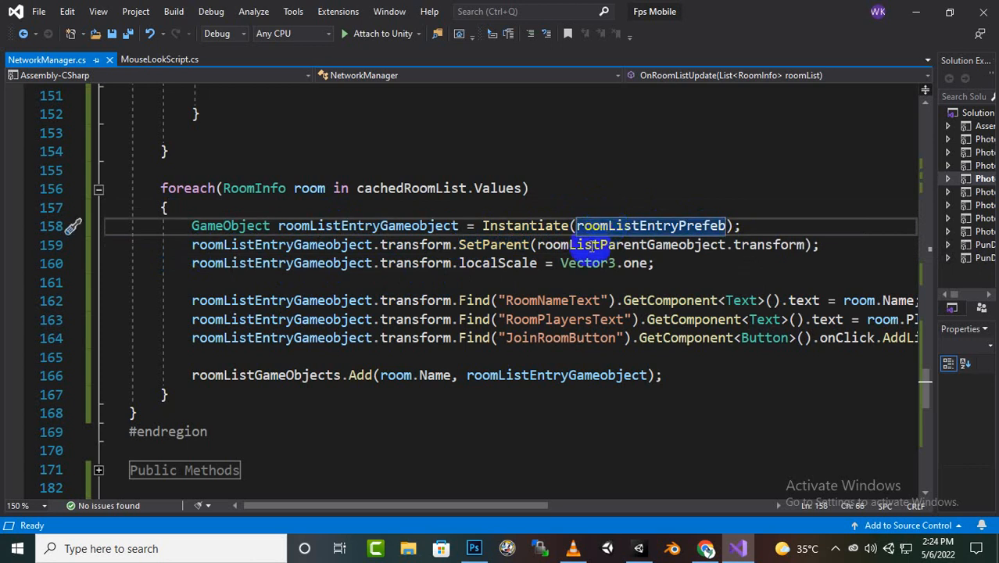
left_click(353, 264)
left_click(474, 263)
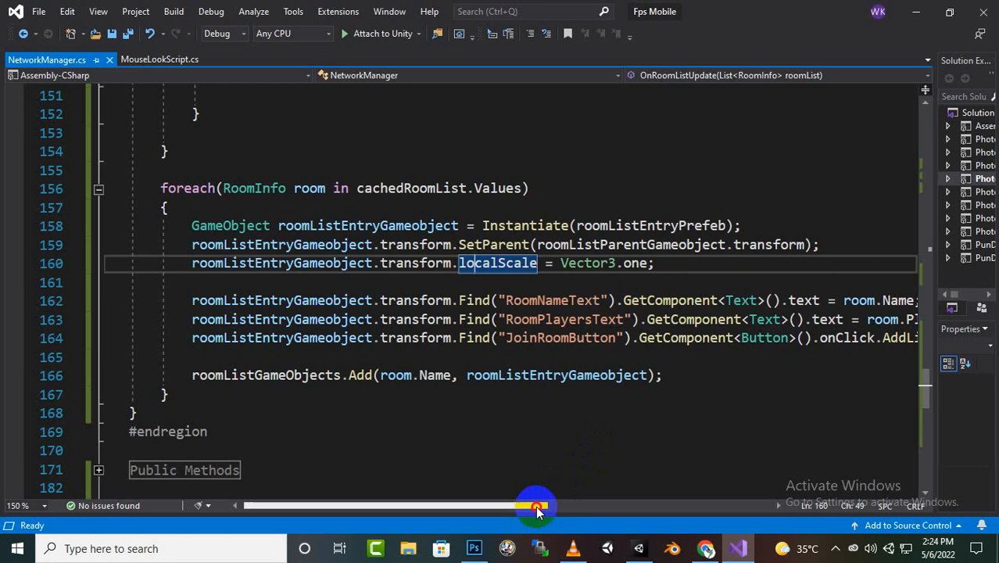
Examine the transform.Find calls for RoomNameText, RoomPlayersText and JoinRoomButton in the room list entry loop.
left_click_drag(536, 505, 567, 508)
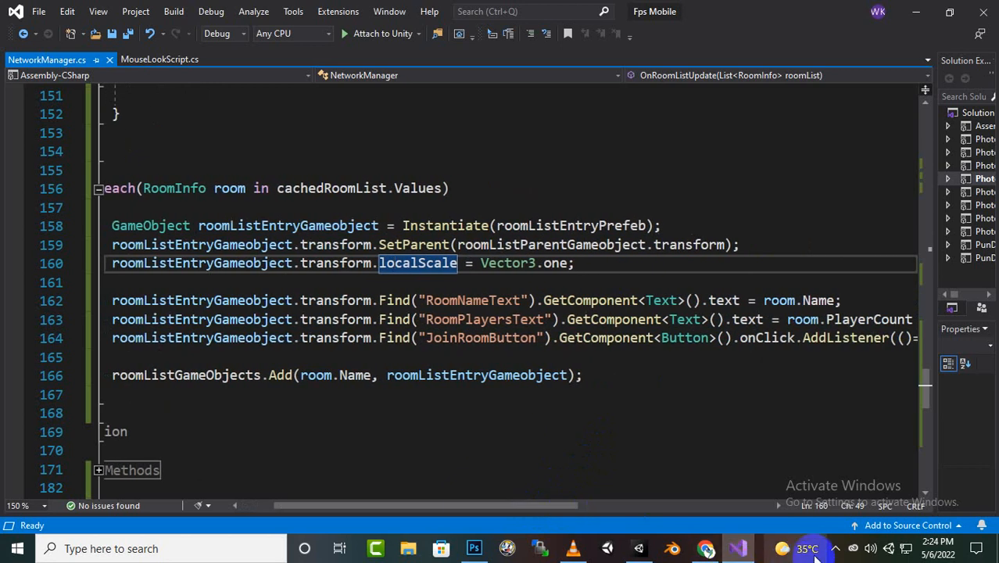
left_click(414, 506)
left_click_drag(414, 506, 363, 504)
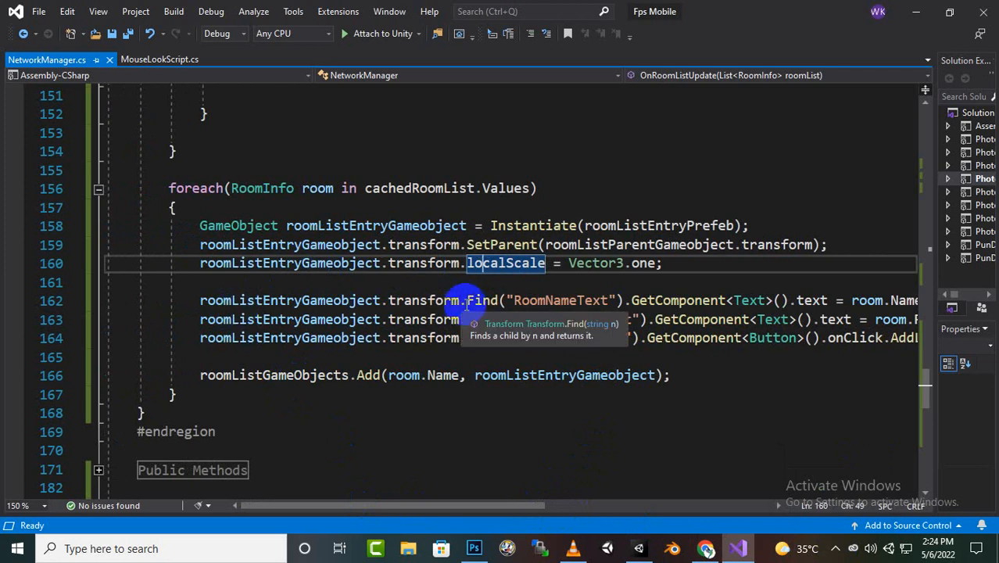
left_click_drag(443, 506, 460, 510)
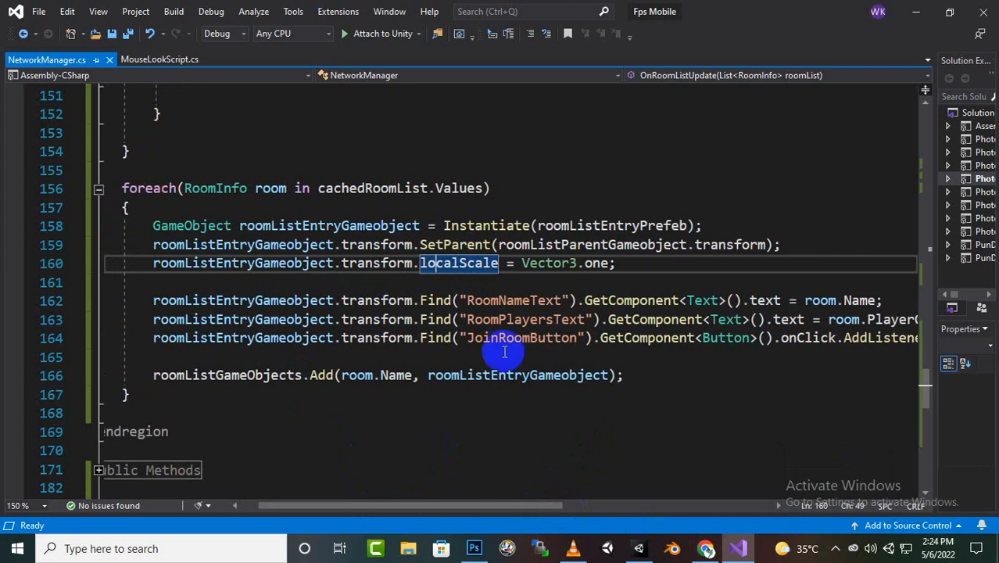
left_click_drag(464, 300, 545, 301)
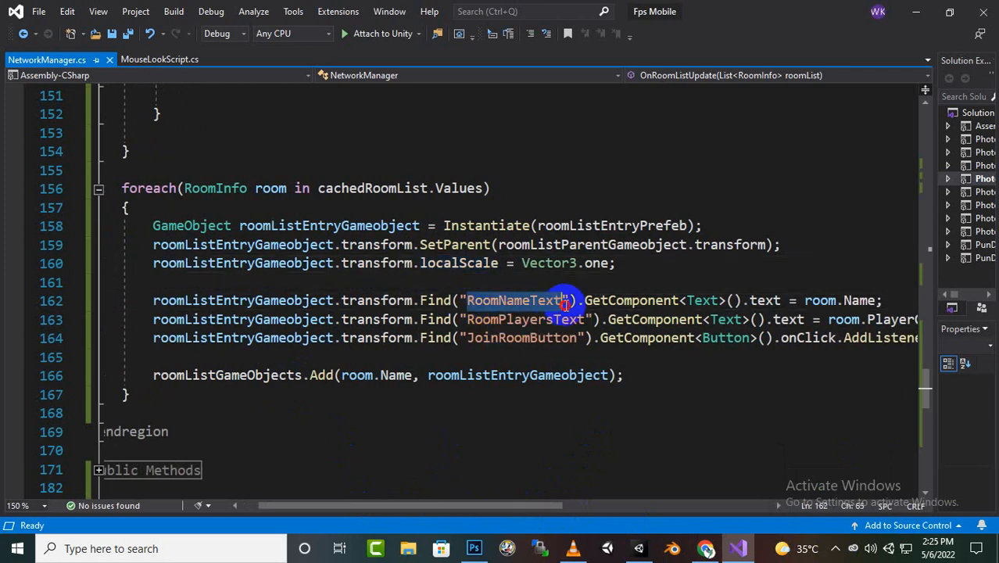
left_click_drag(467, 319, 570, 320)
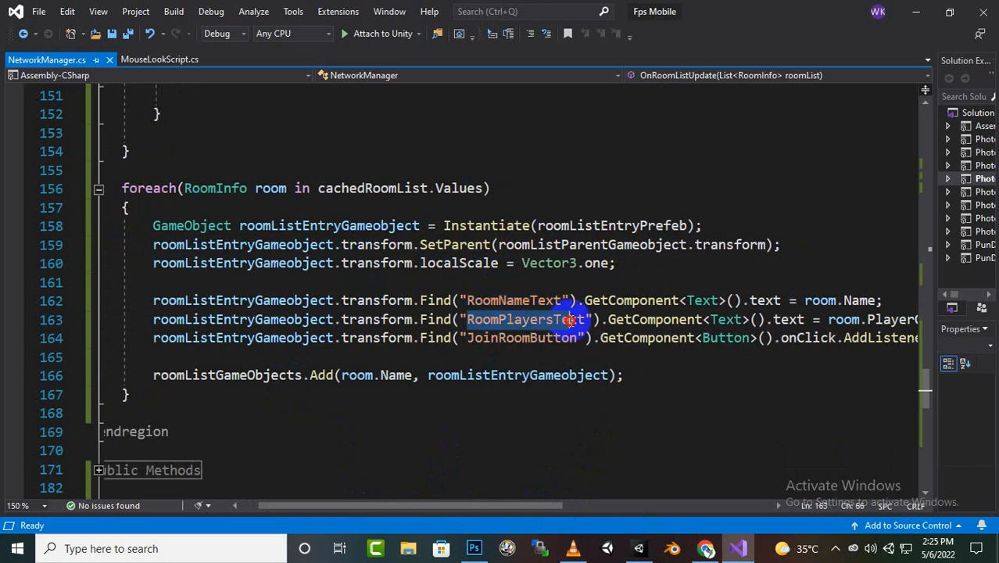
double_click(558, 337)
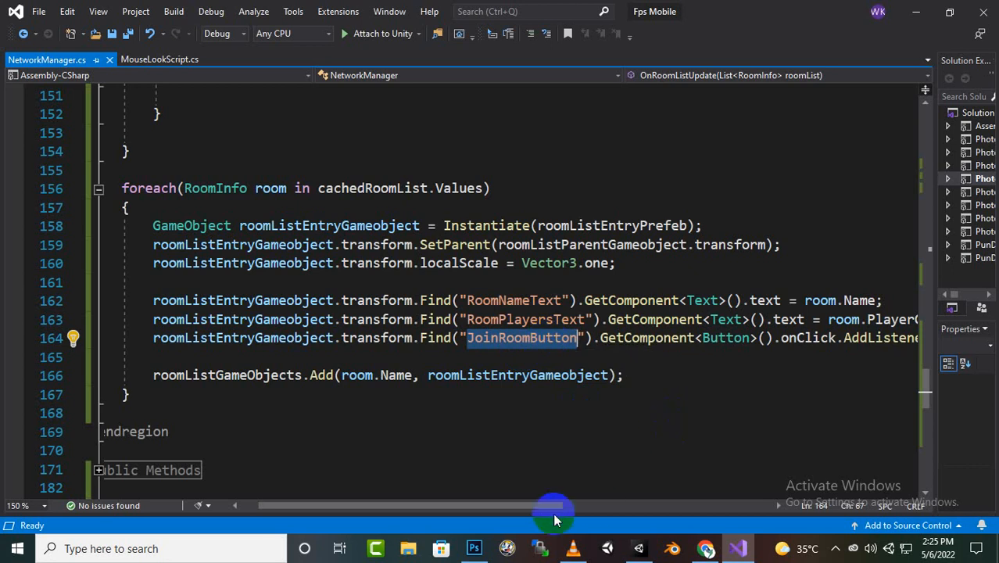
Review the room name and player count text assignments and the OnJoinRoomButtonClicked listener at the ends of those Find lines.
left_click_drag(549, 506, 637, 508)
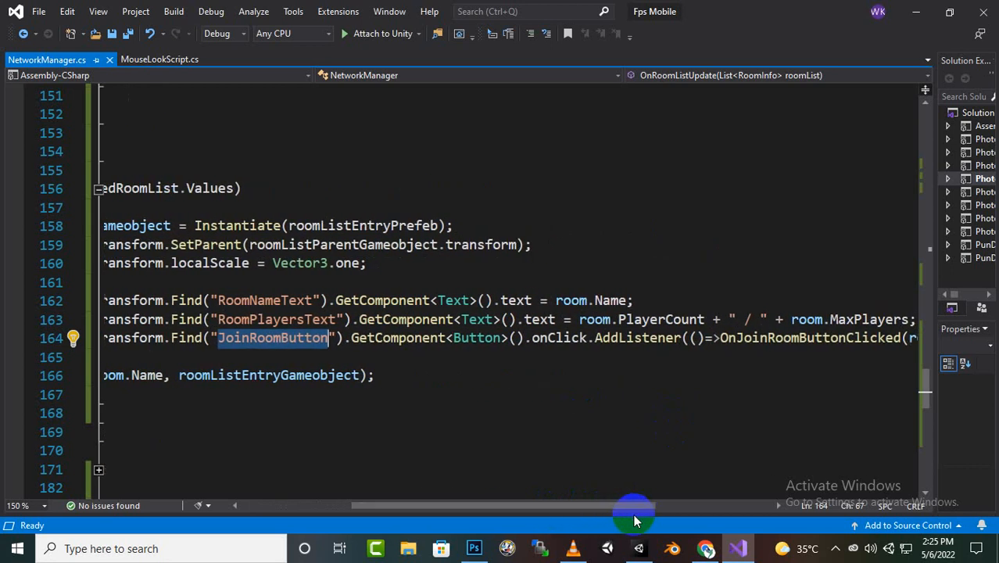
left_click_drag(218, 303, 289, 307)
left_click(574, 300)
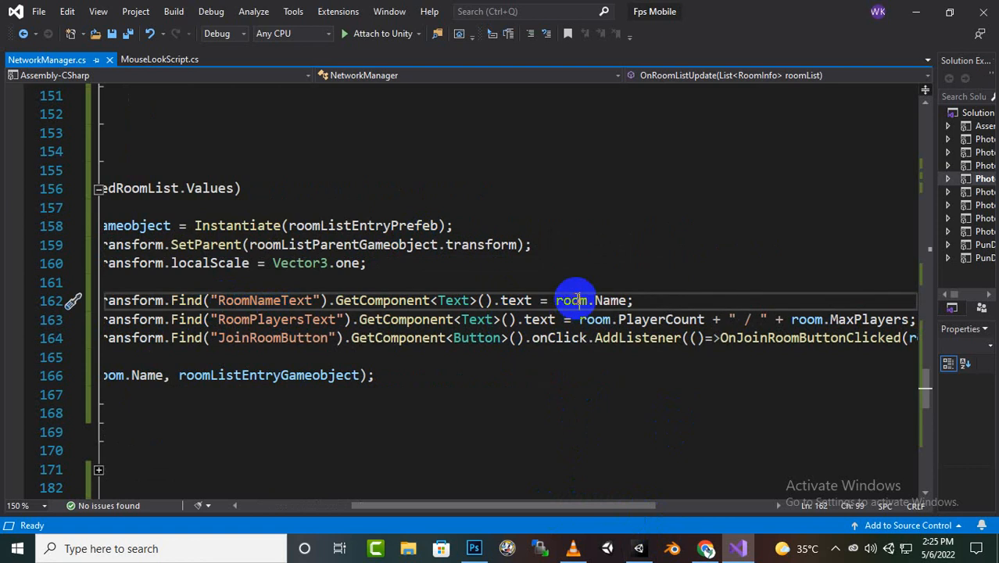
left_click(313, 319)
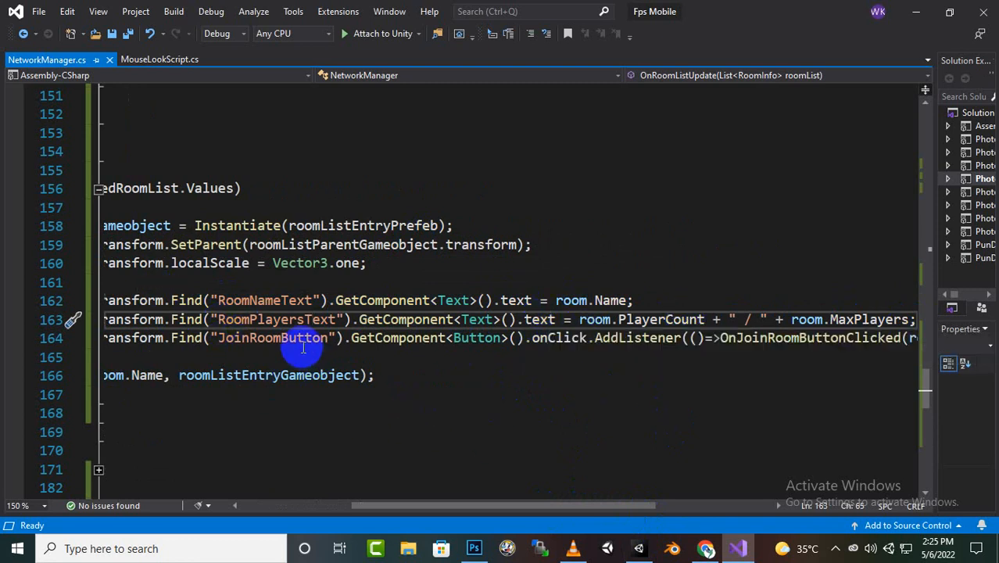
left_click_drag(427, 503, 473, 504)
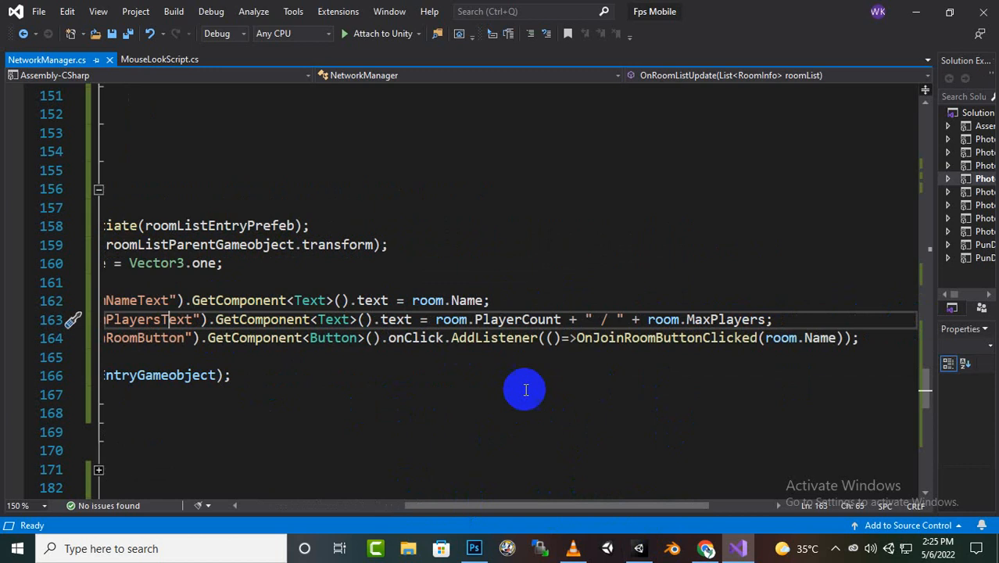
mouse_move(761, 337)
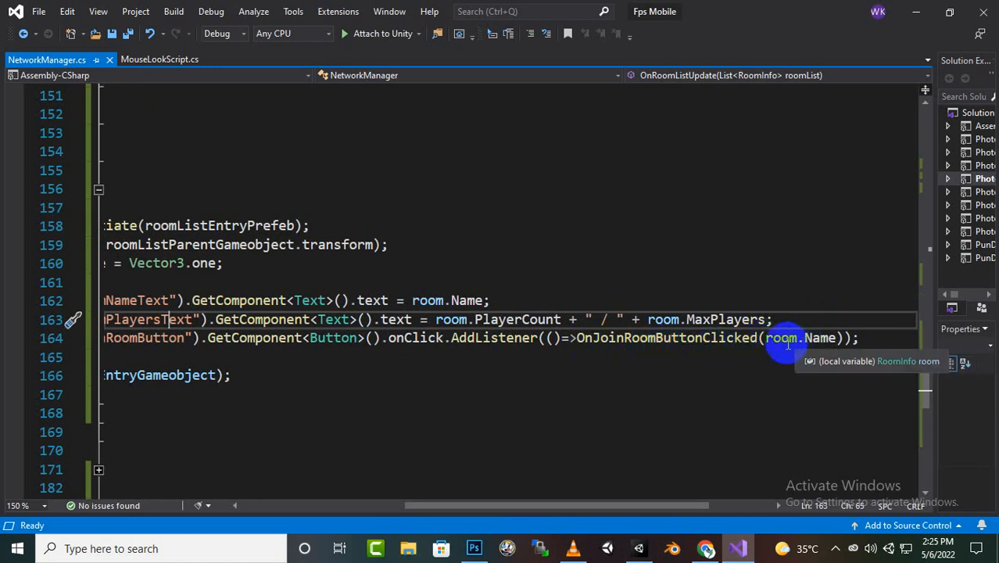
left_click_drag(637, 507, 461, 505)
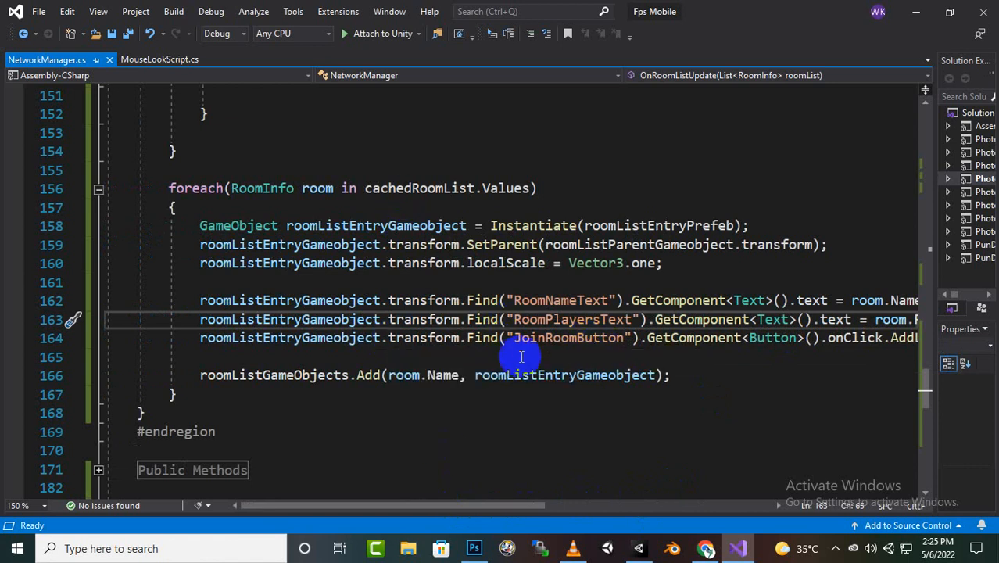
Trace JoinRoomButton's listener to OnJoinRoomButtonClicked and examine its InLobby check, LeaveLobby call and JoinRoom call.
scroll(380, 352, "down", 3)
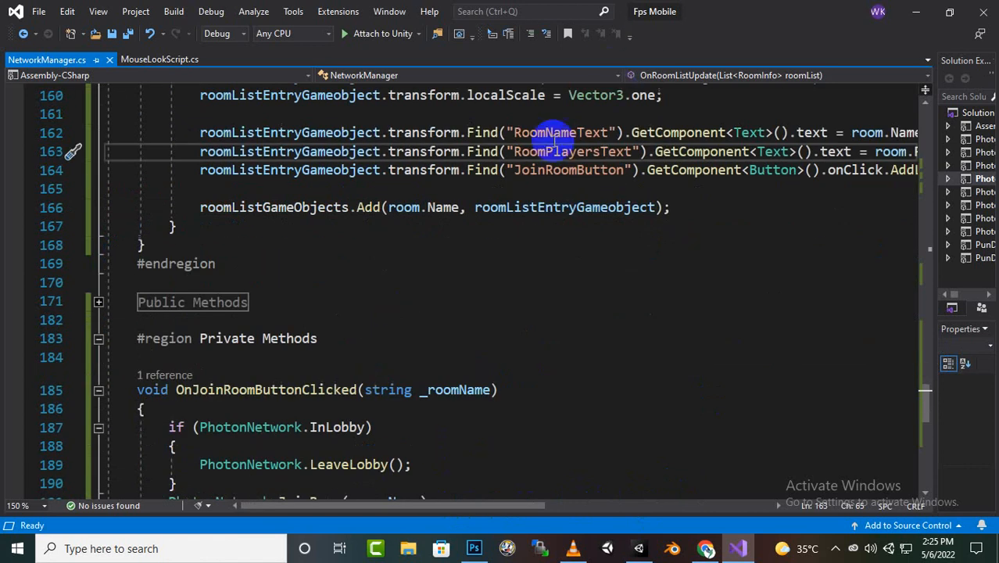
scroll(516, 198, "down", 3)
scroll(489, 207, "up", 3)
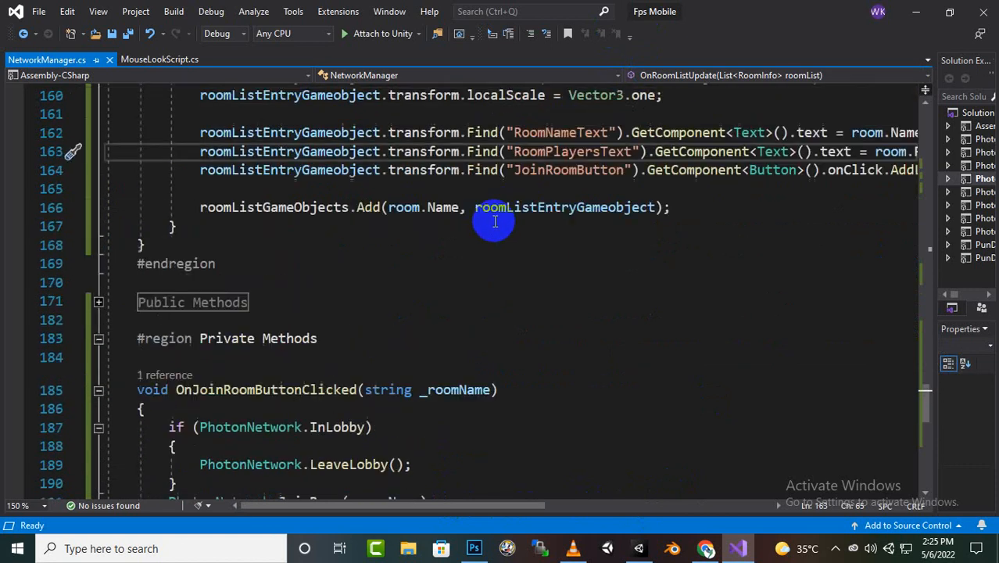
double_click(520, 168)
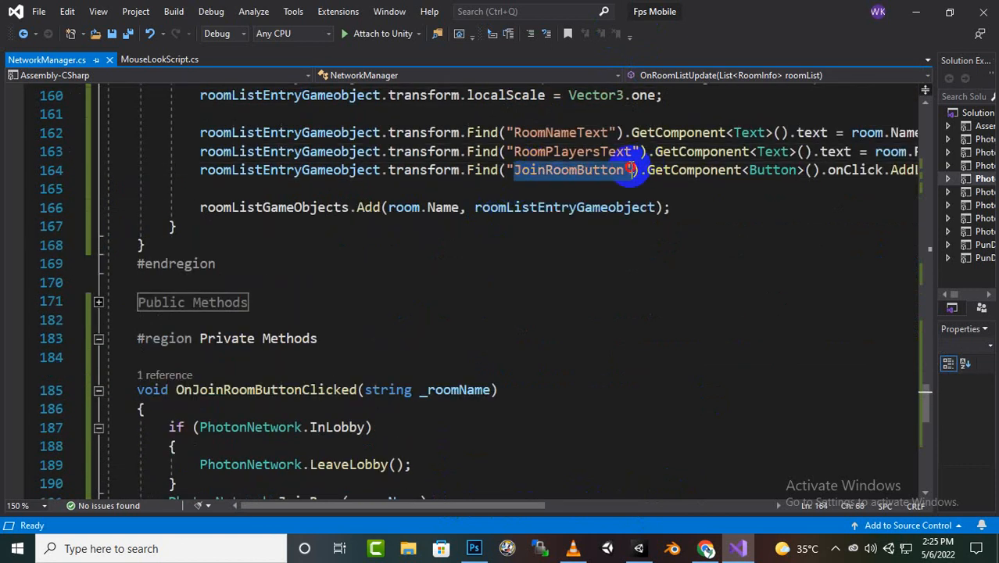
left_click(530, 174)
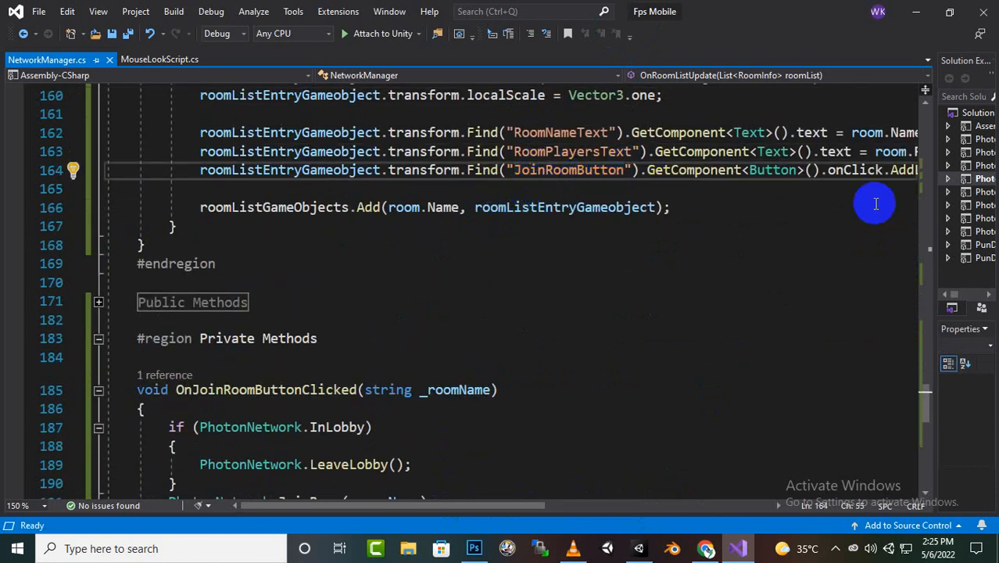
scroll(424, 278, "up", 1)
scroll(390, 356, "down", 4)
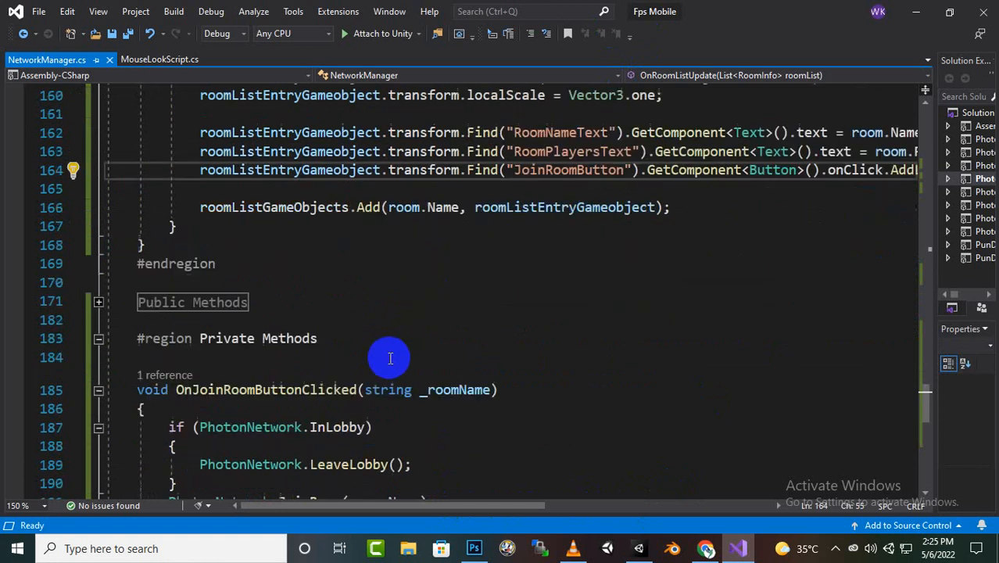
left_click(324, 219)
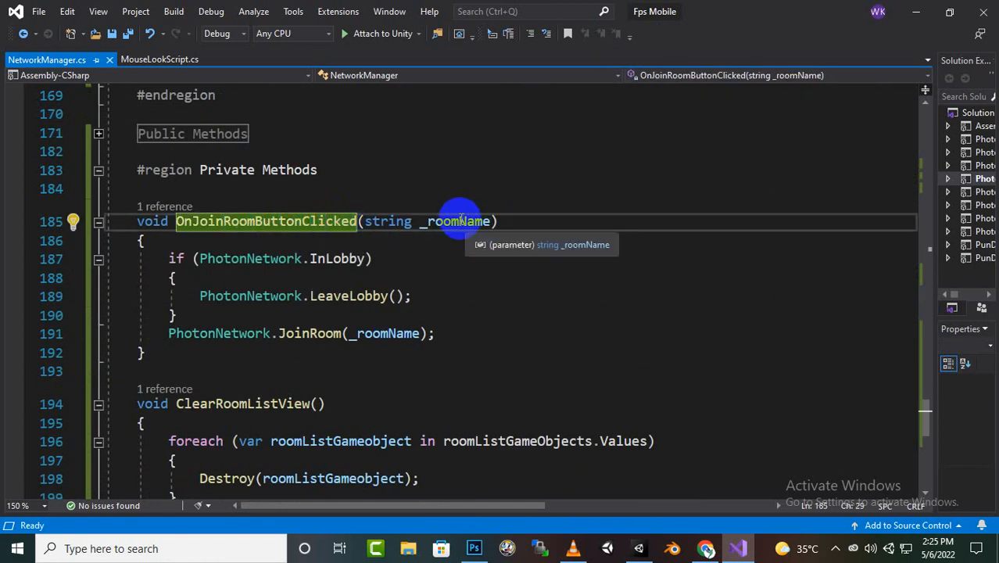
left_click(318, 258)
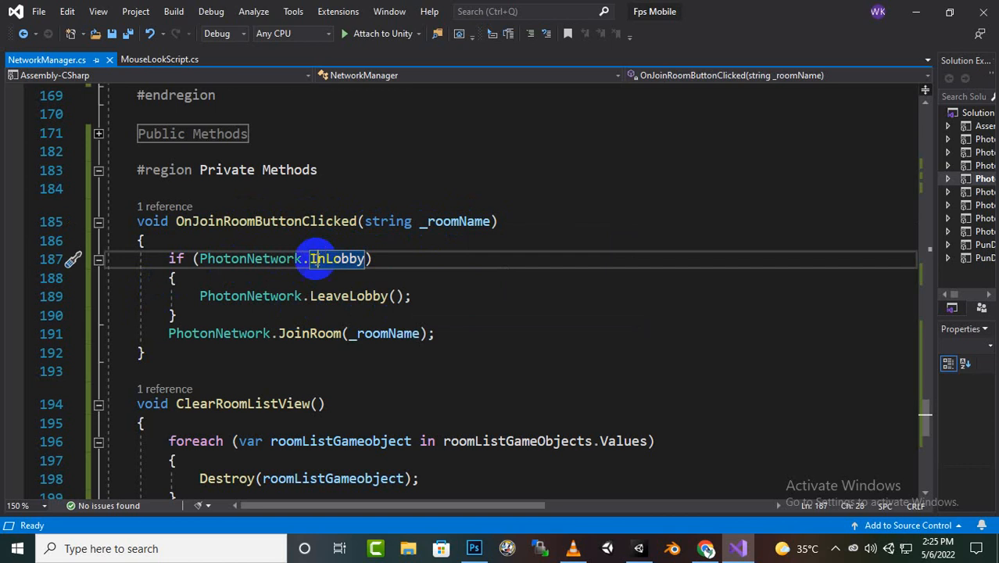
left_click(357, 299)
left_click(248, 328)
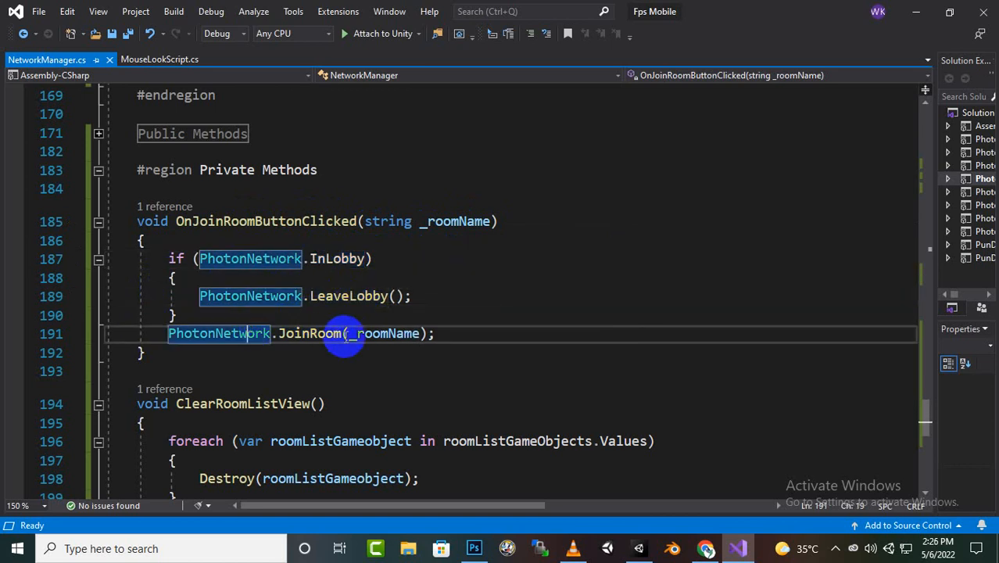
Read through the ClearRoomListView method and return to the room entry loop in OnRoomListUpdate.
scroll(361, 344, "down", 2)
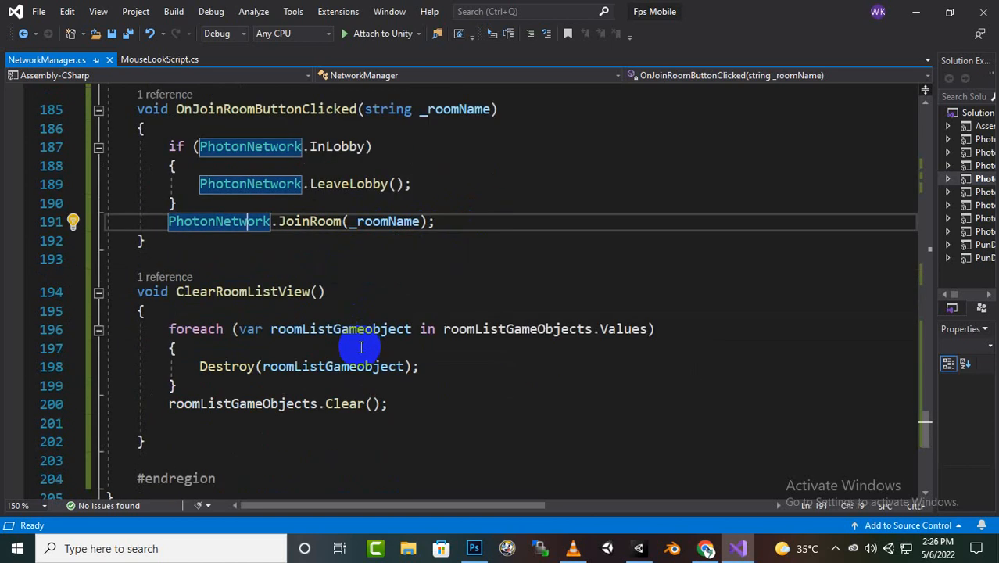
scroll(335, 357, "down", 2)
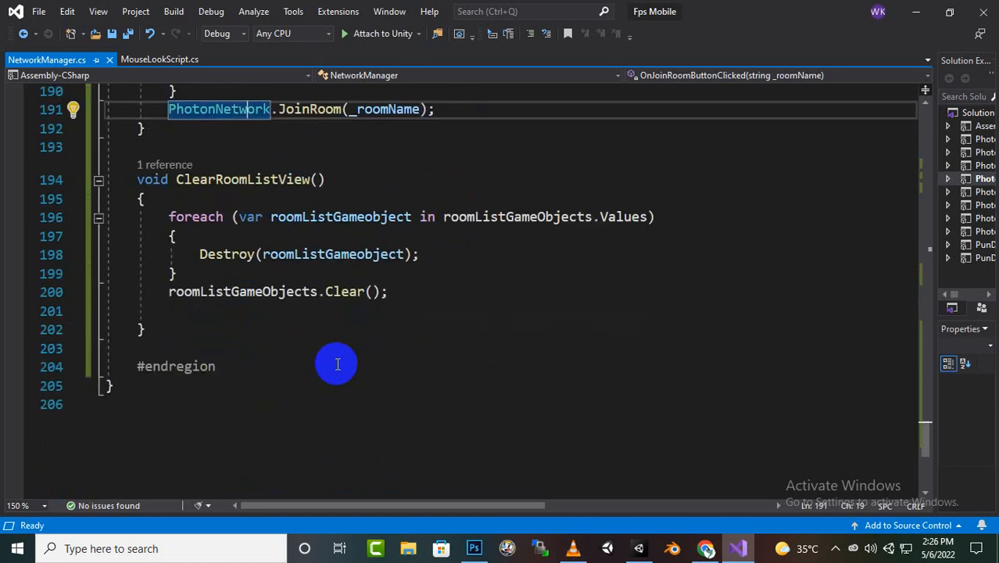
scroll(337, 363, "up", 6)
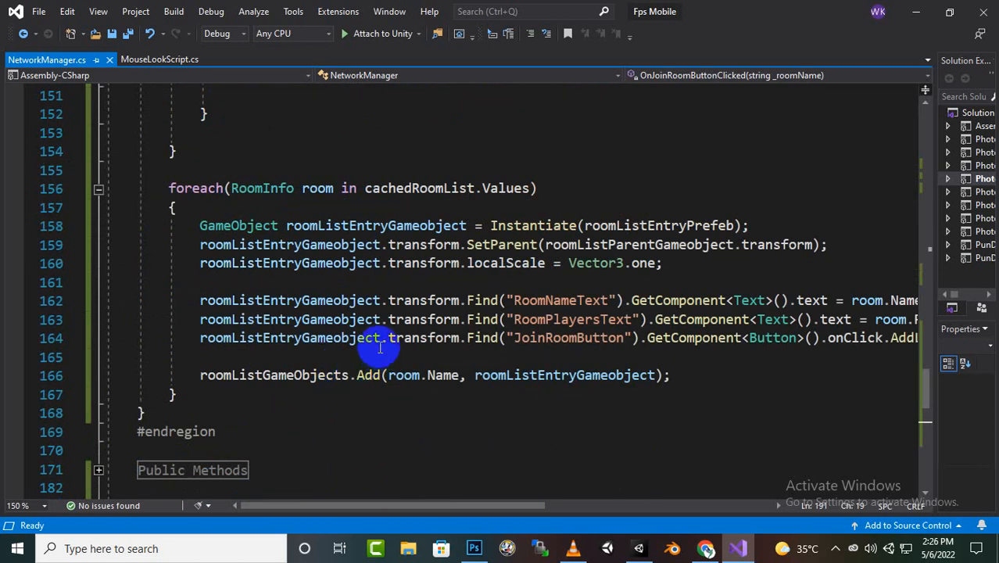
Switch to the Unity editor and expand LobbyScene and its Canvas in the hierarchy.
left_click(638, 547)
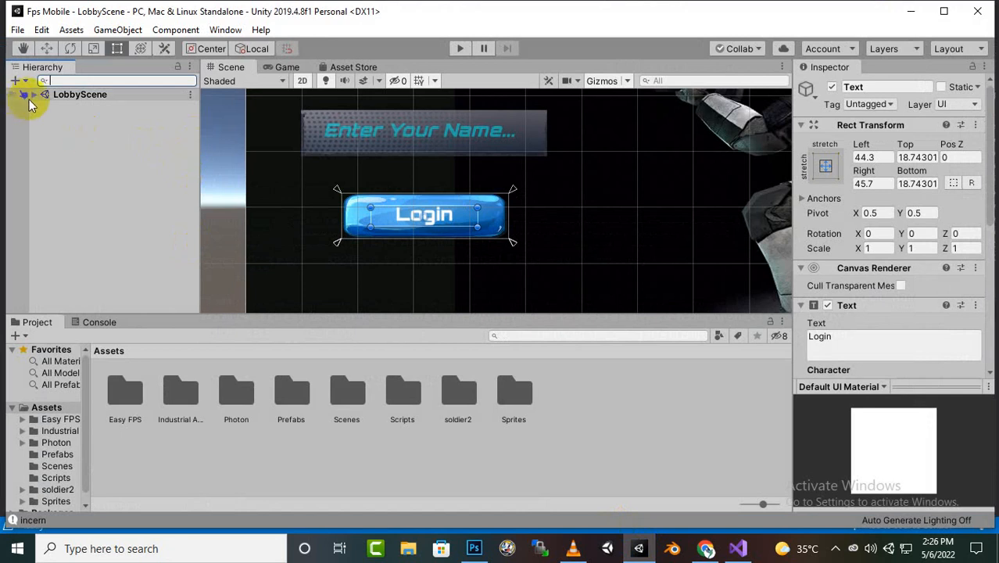
left_click(34, 94)
left_click(43, 130)
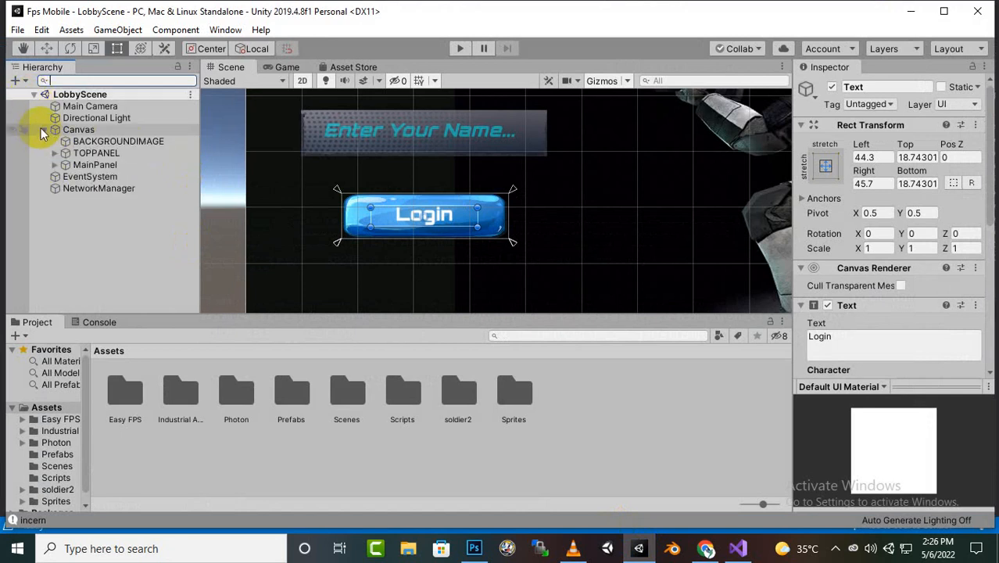
Expand MainPanel and preview InsideRoomPanel by activating it and deactivating it again.
left_click(54, 165)
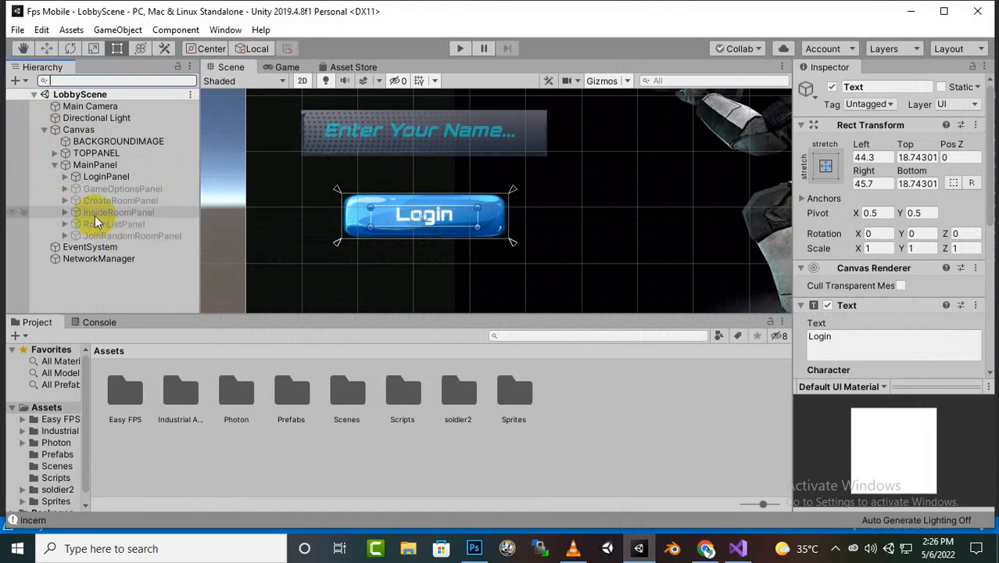
left_click(99, 203)
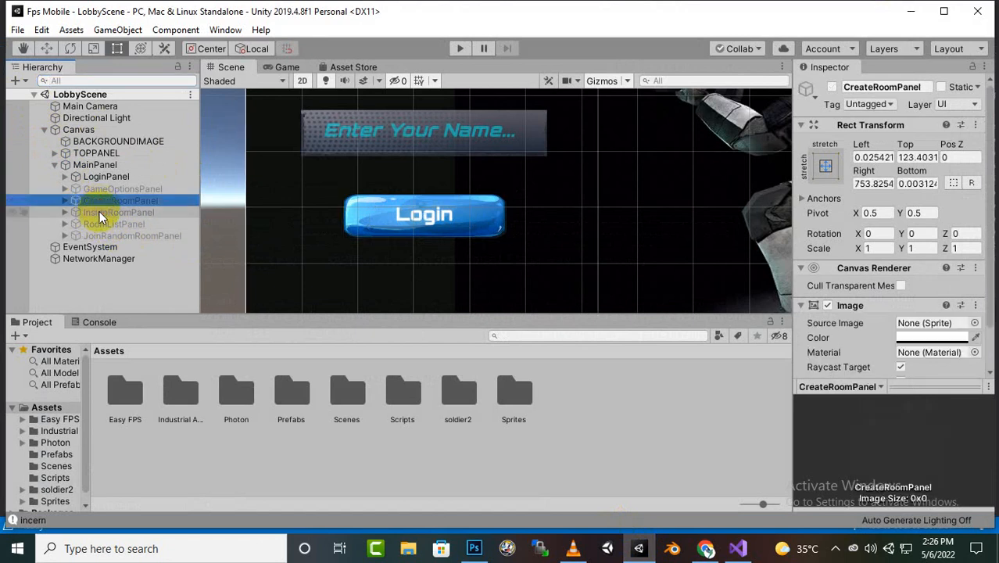
left_click(100, 212)
left_click(831, 88)
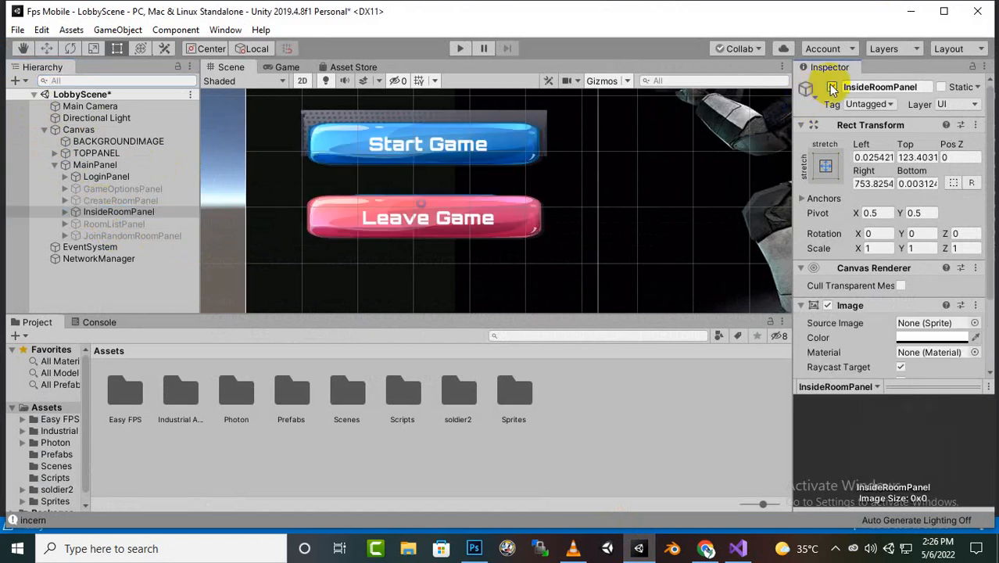
left_click(832, 88)
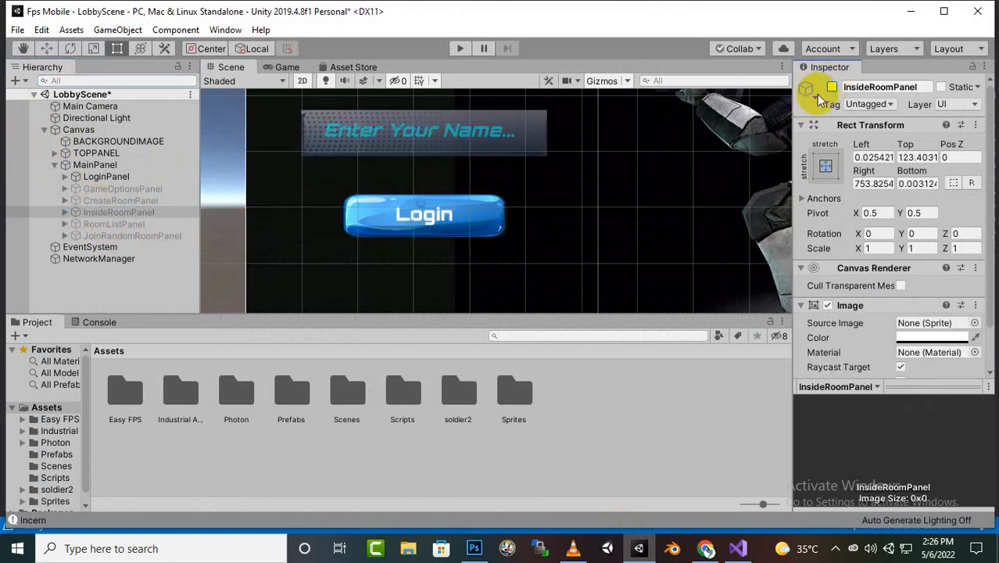
Activate RoomListPanel and frame it in the scene.
left_click(154, 225)
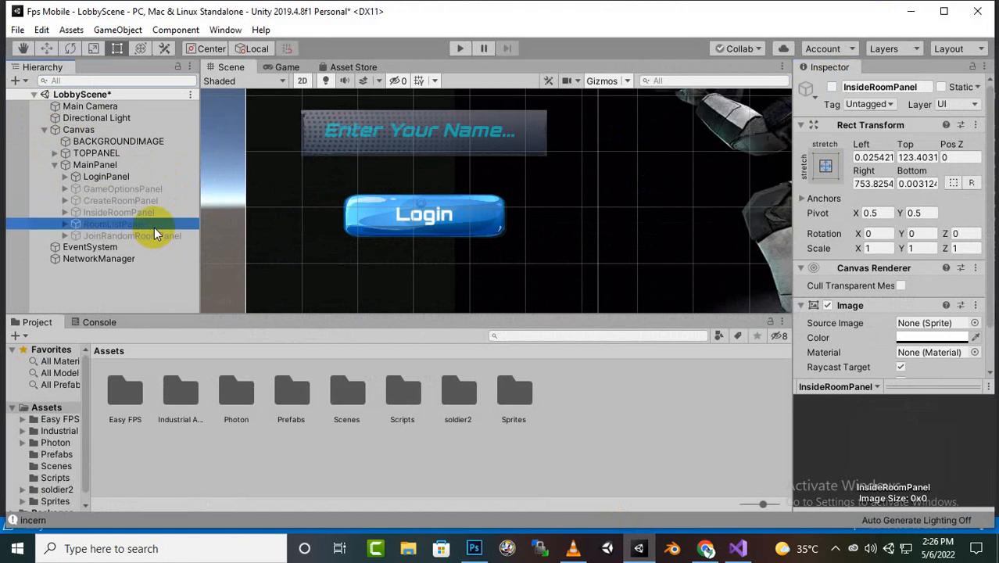
left_click(832, 87)
key("f")
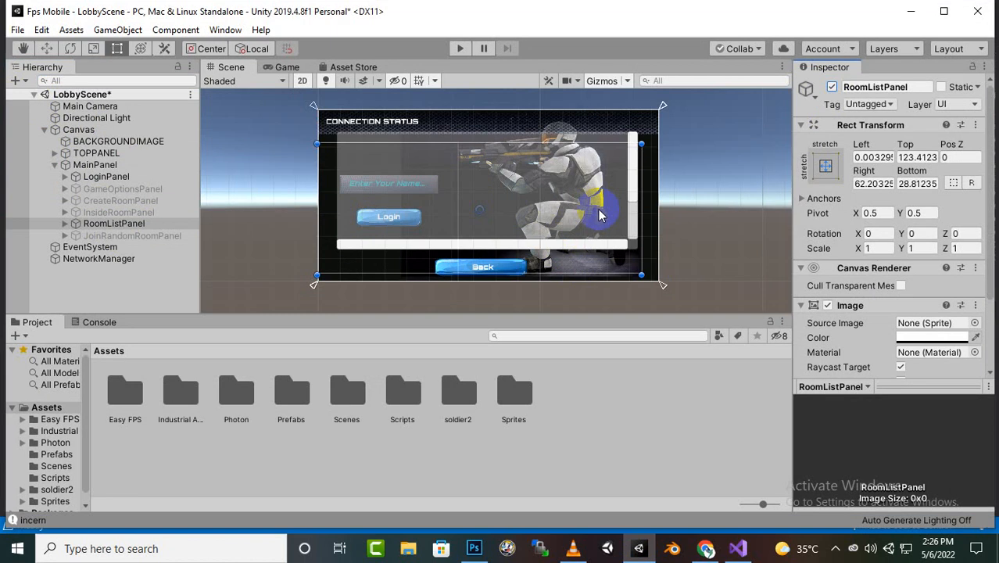
scroll(598, 216, "up", 3)
scroll(594, 217, "down", 2)
right_click_drag(594, 217, 526, 212)
right_click_drag(652, 223, 733, 230)
Expand RoomListPanel through its Scroll View and Viewport, and select the Content object.
left_click(98, 223)
left_click(65, 224)
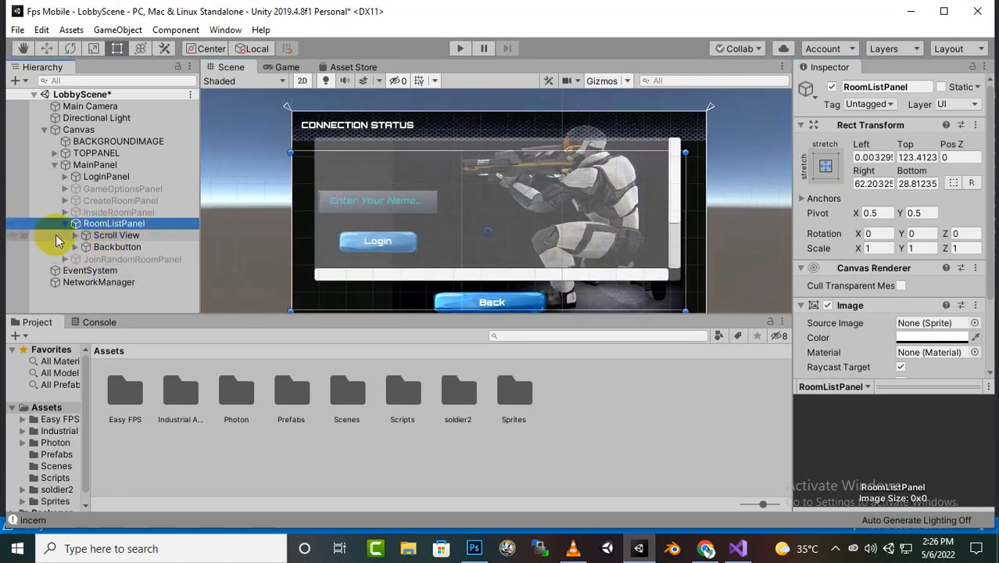
left_click(75, 235)
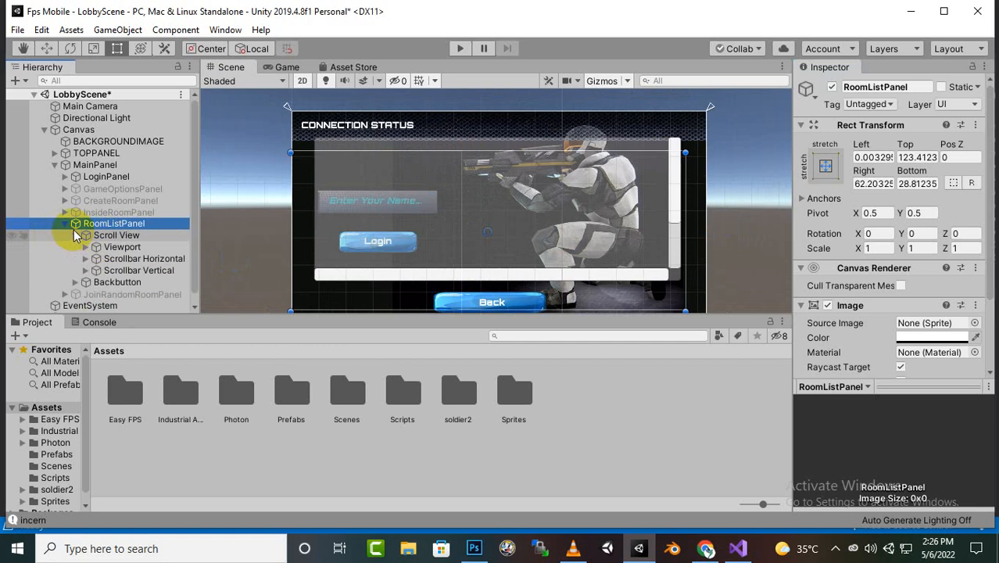
left_click(86, 247)
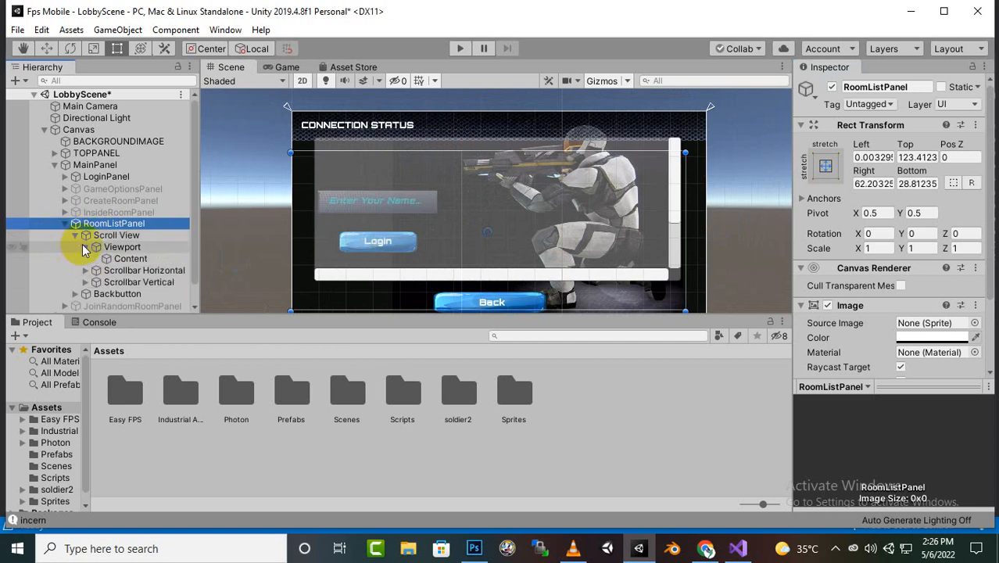
left_click(136, 260)
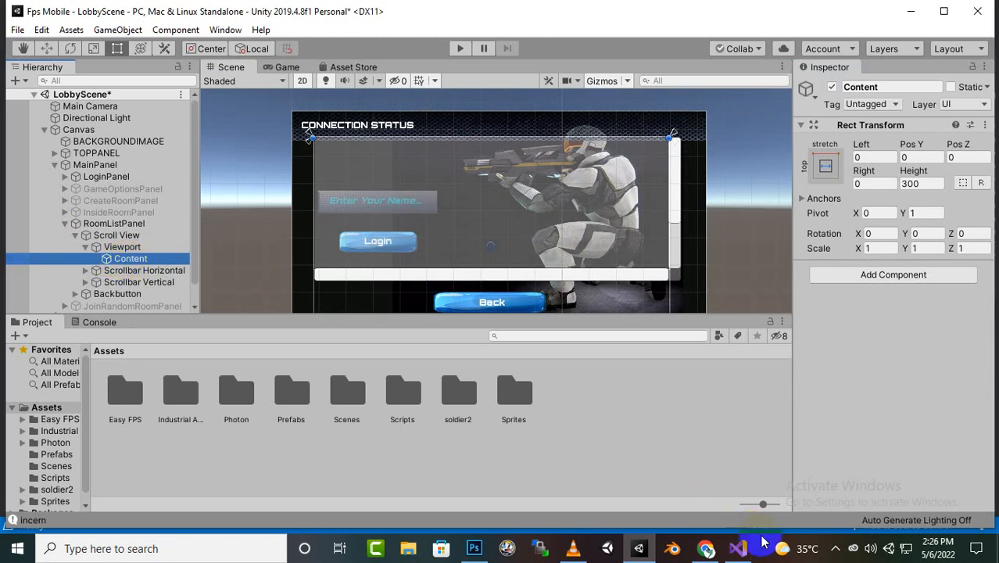
left_click(835, 548)
left_click(885, 466)
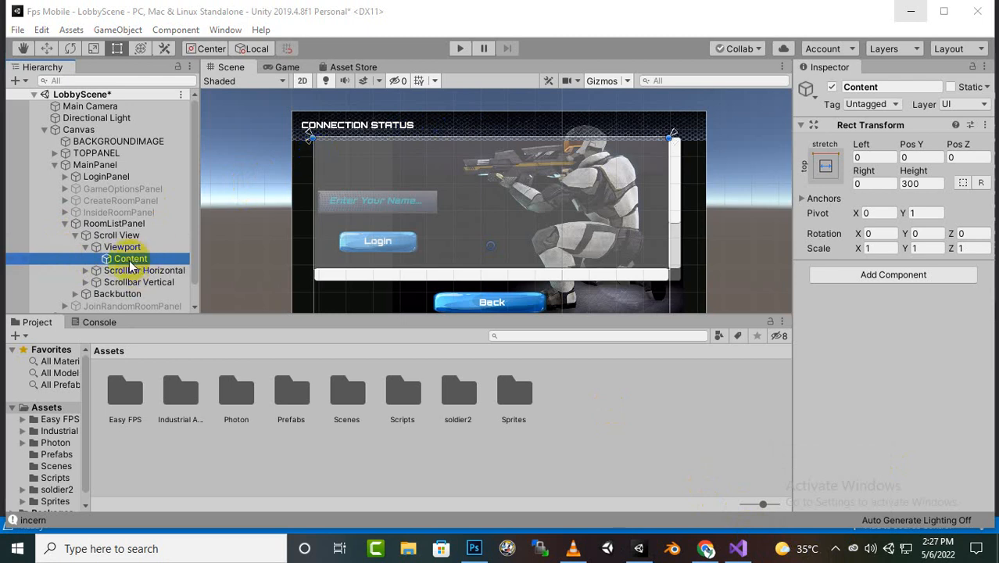
Add a new UI Panel as a child of Canvas.
right_click(78, 129)
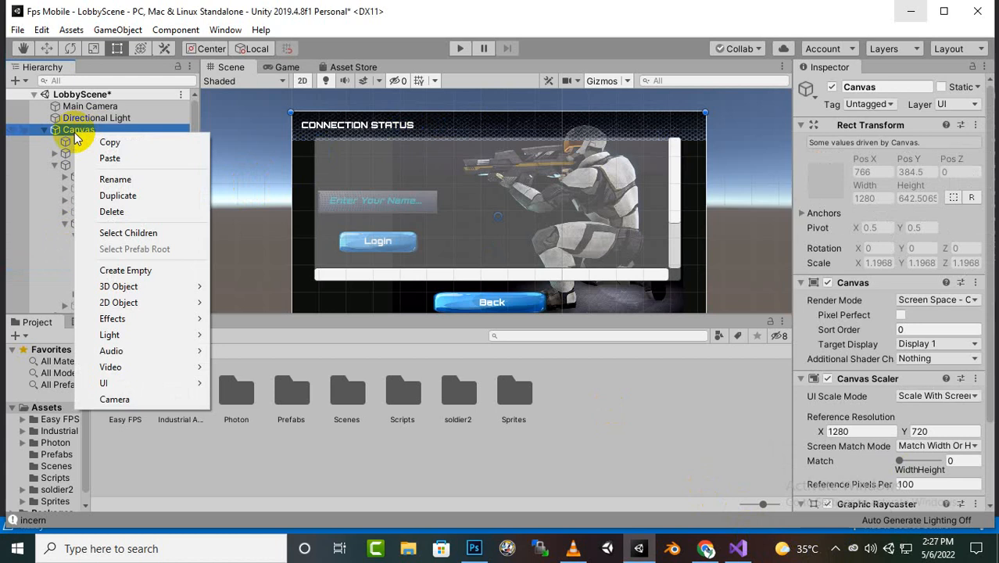
mouse_move(114, 382)
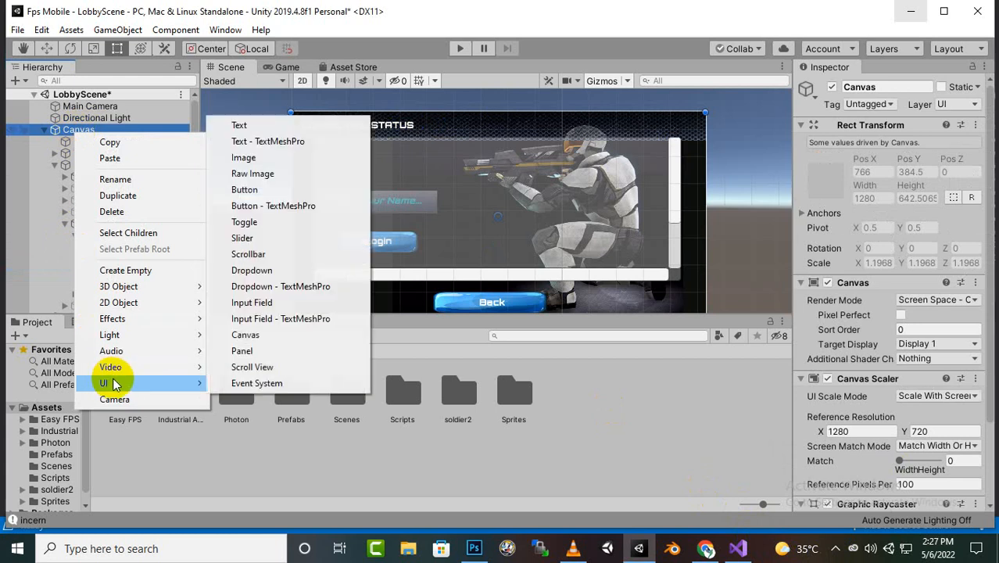
left_click(284, 354)
scroll(533, 219, "down", 3)
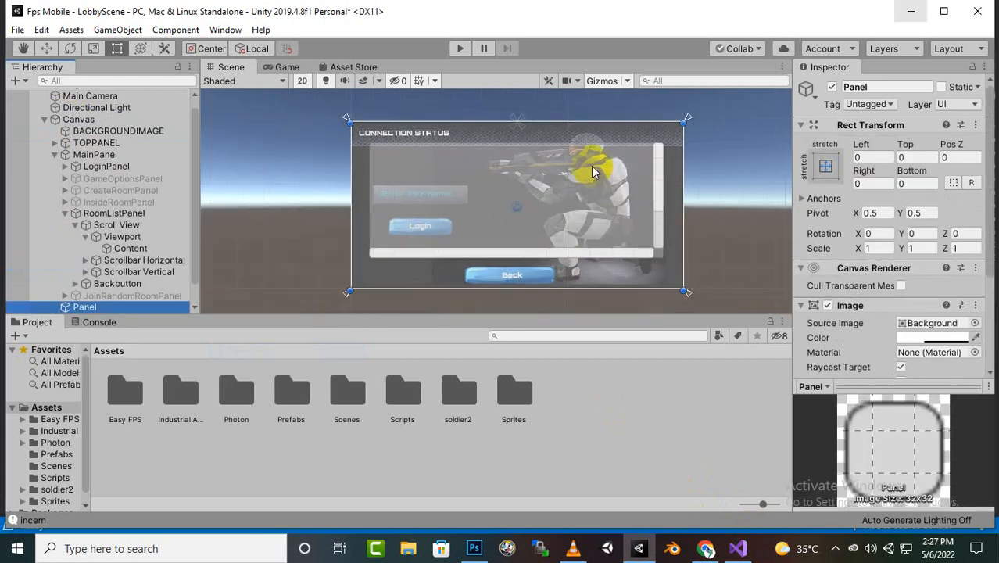
Shrink the new panel to a thin strip over the room list, with offsets about left 85, top 173, right 126 and bottom 401.
left_click_drag(668, 270, 642, 179)
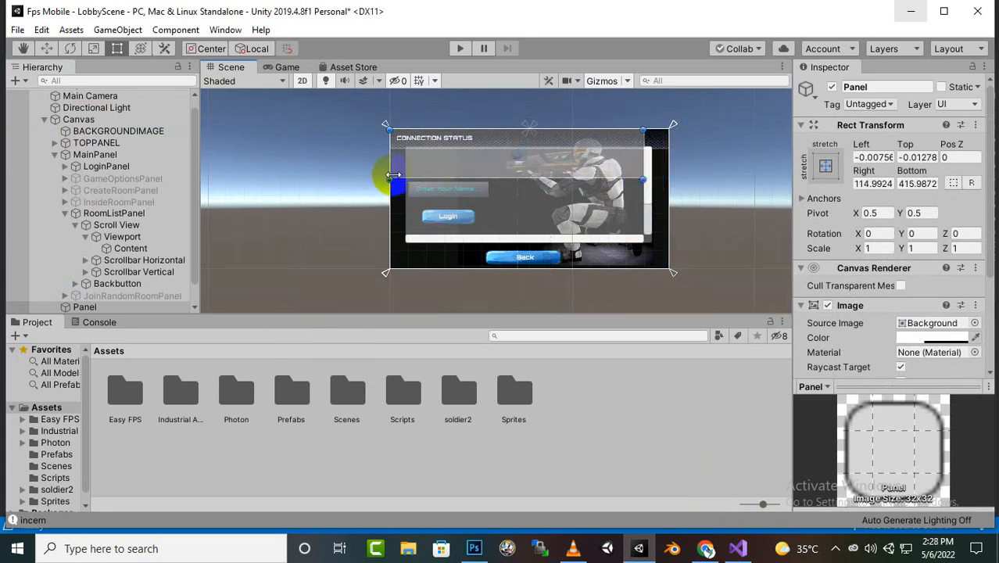
left_click_drag(385, 179, 408, 179)
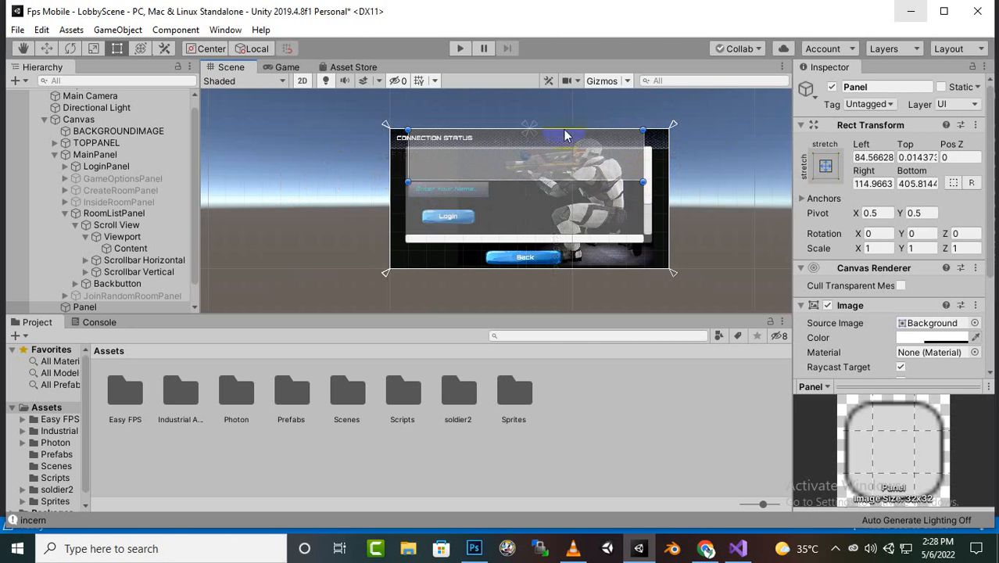
scroll(563, 129, "up", 2)
scroll(566, 127, "up", 2)
left_click_drag(694, 146, 676, 215)
scroll(704, 217, "up", 2)
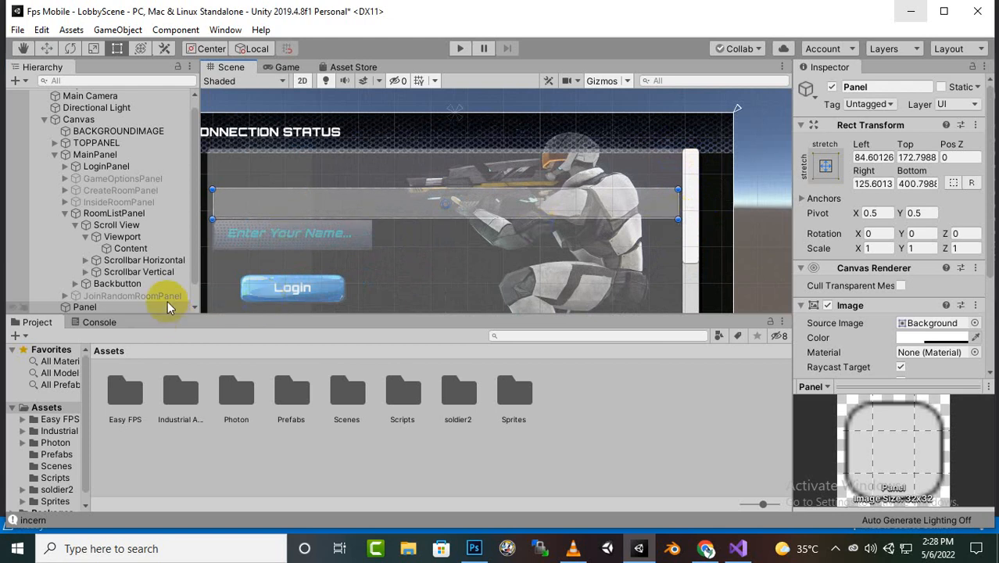
Rename the new panel RoomListPrefeb and raise its lower edge to a bottom offset of about 414.
scroll(138, 244, "down", 1)
right_click(139, 282)
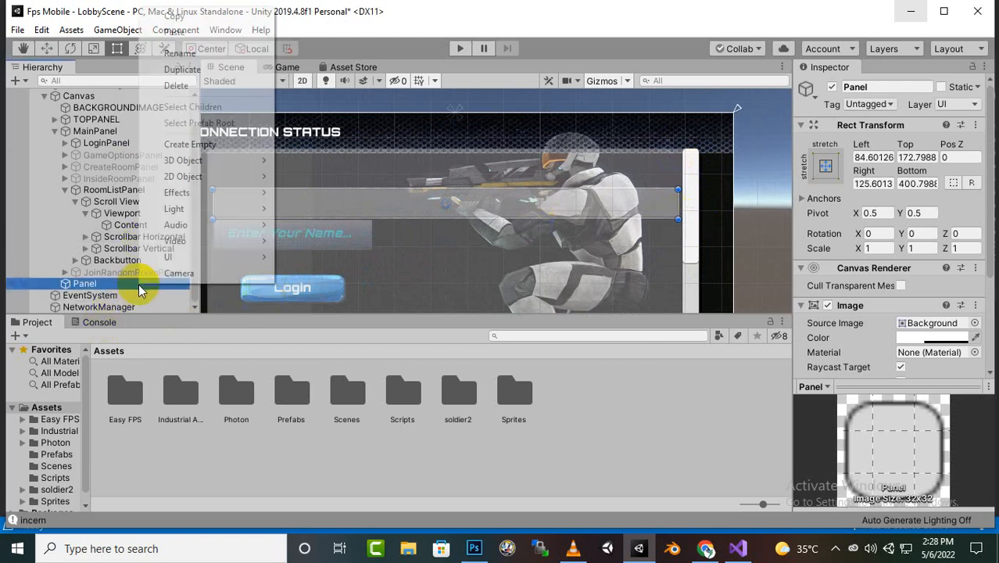
left_click(184, 53)
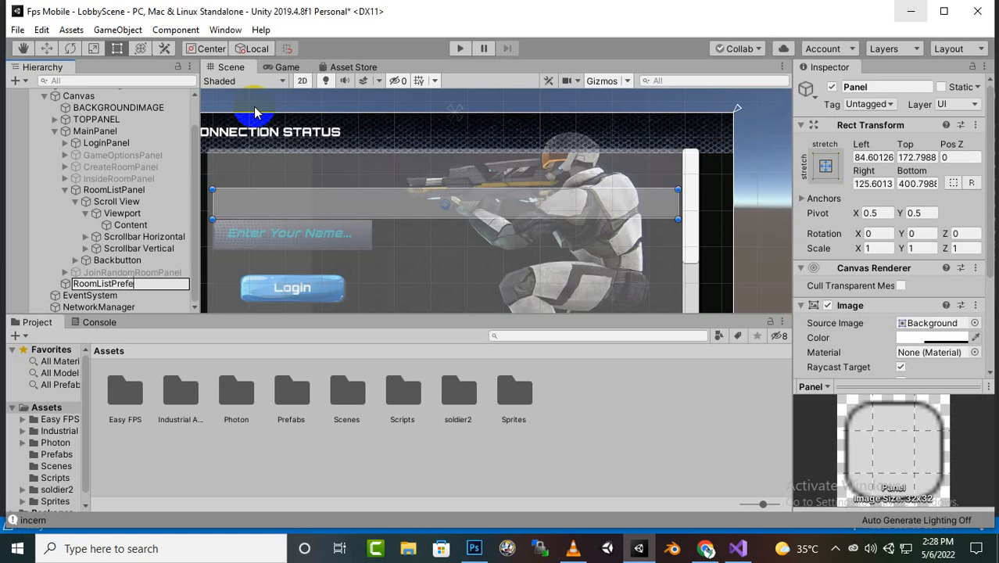
key("Return")
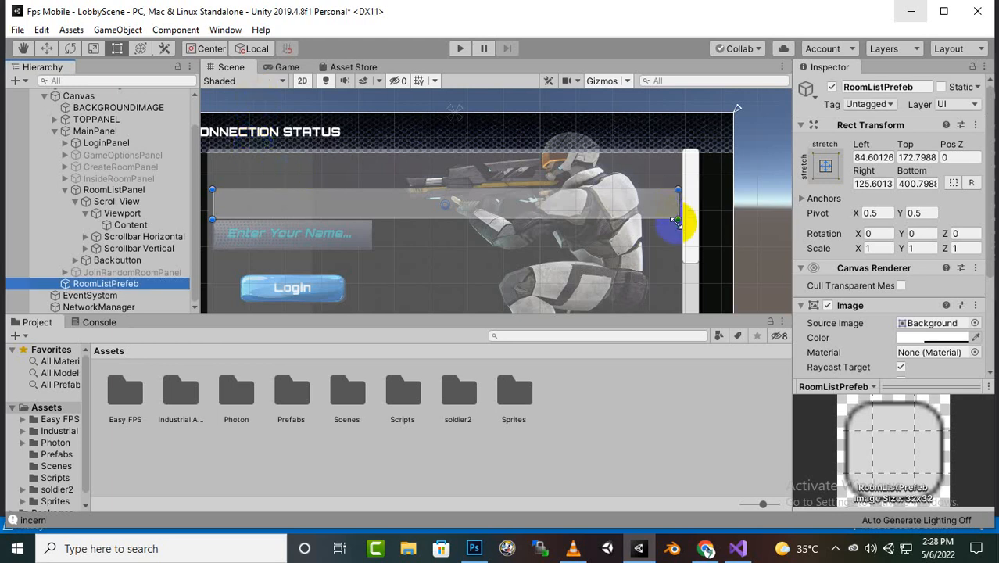
left_click_drag(676, 221, 678, 216)
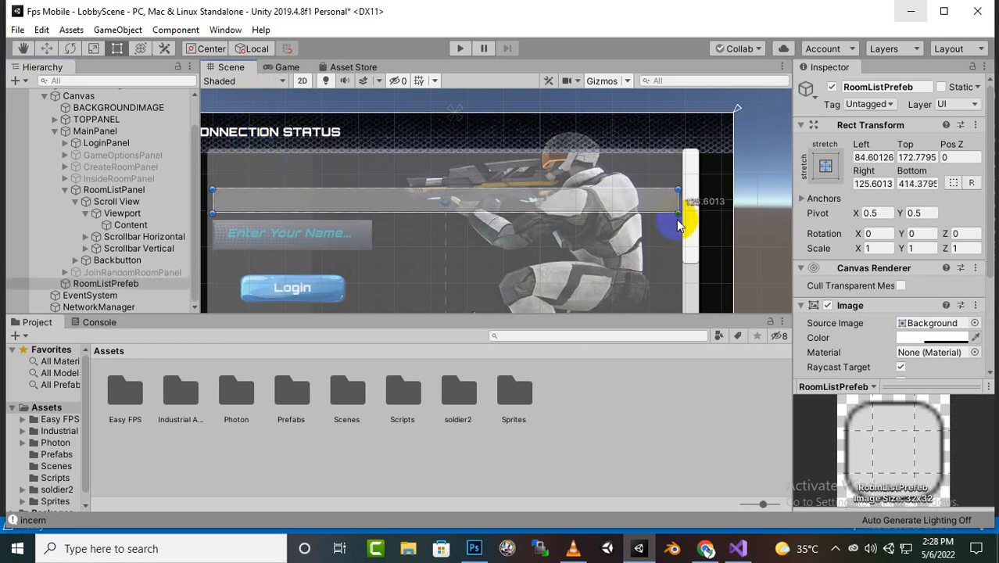
Switch to NetworkManager.cs in Visual Studio, copy the name RoomNameText from its Find call and return to Unity.
left_click(737, 548)
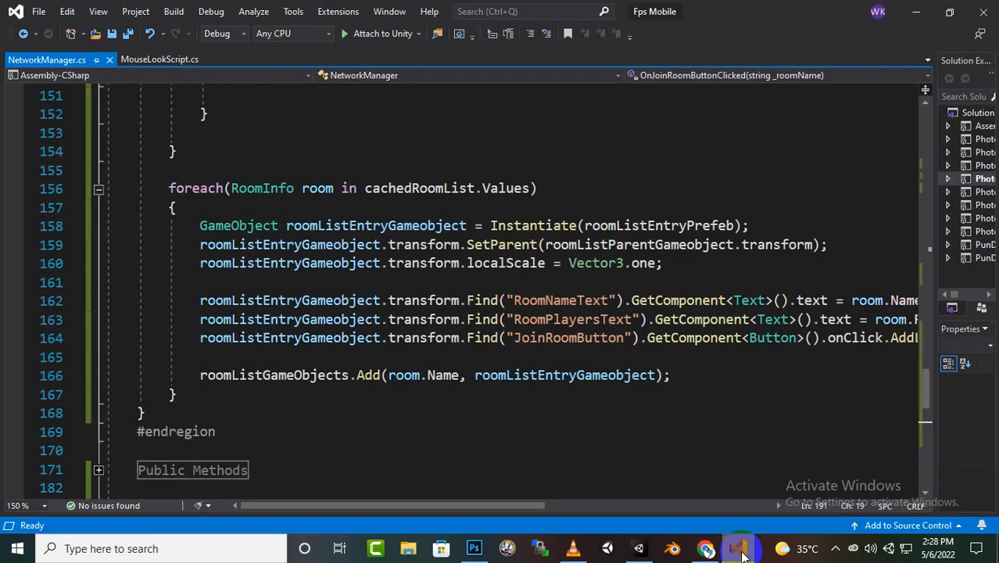
left_click_drag(608, 300, 522, 297)
key("ctrl+c")
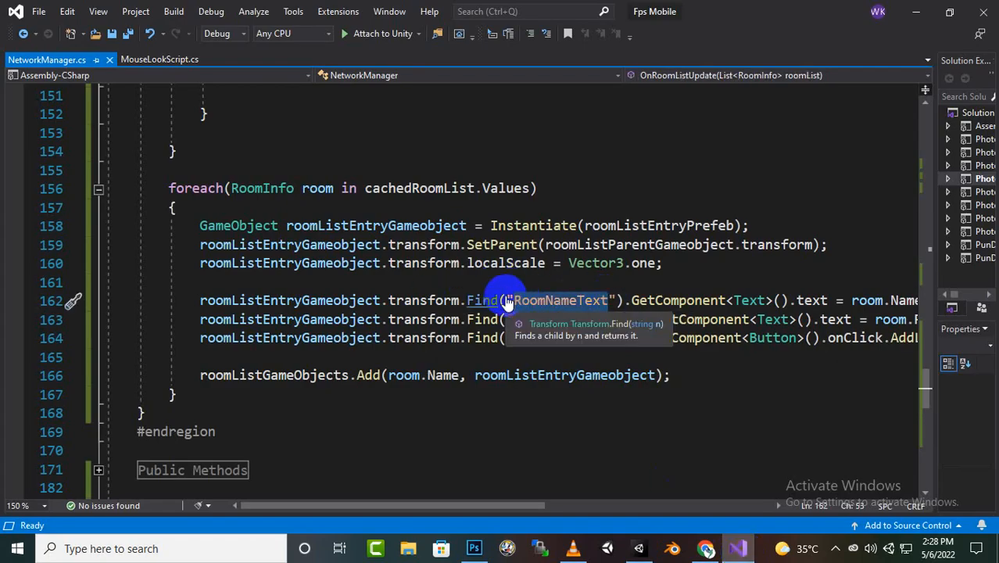
left_click(638, 548)
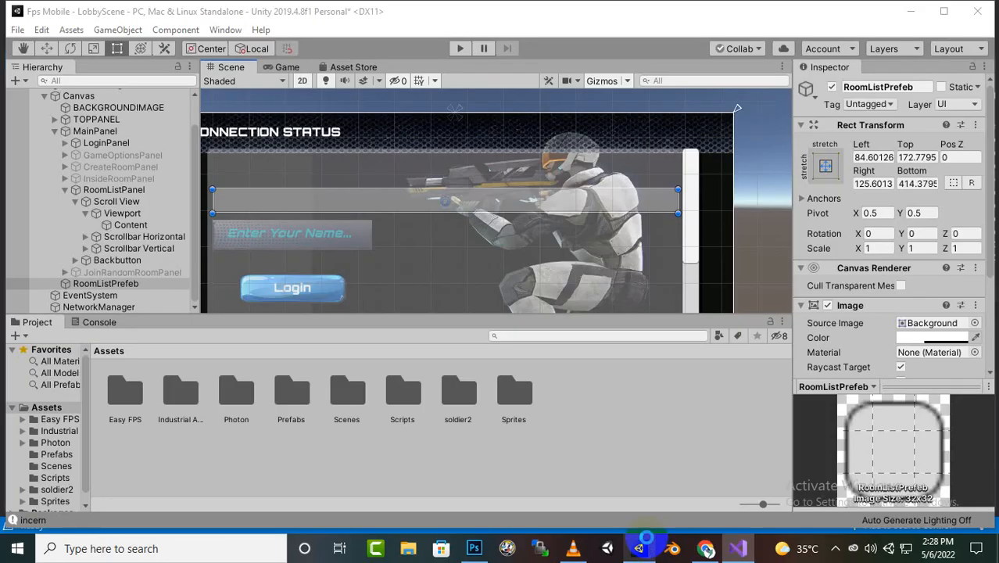
Add a UI Text child to RoomListPrefeb and name it RoomNameText.
right_click(129, 286)
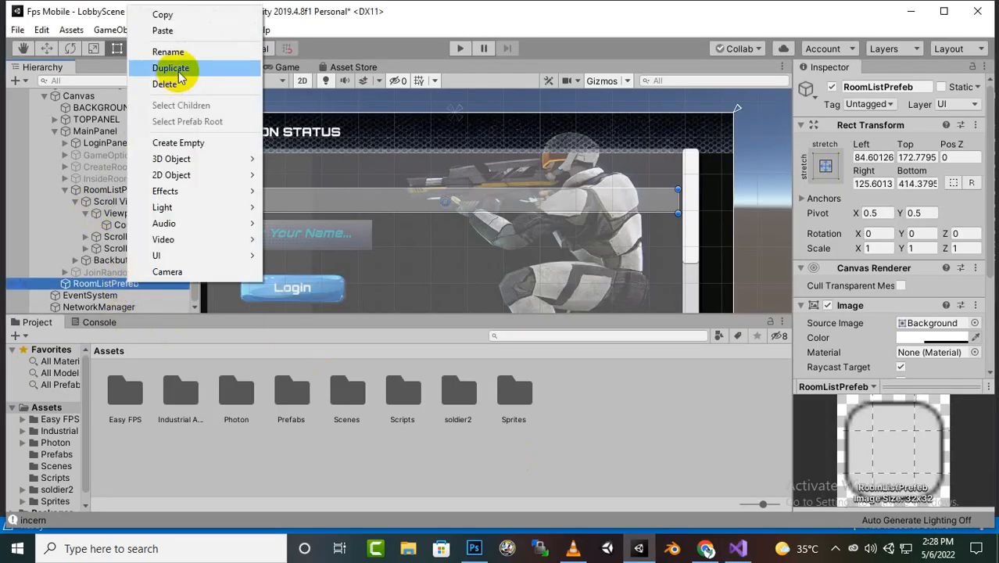
mouse_move(196, 253)
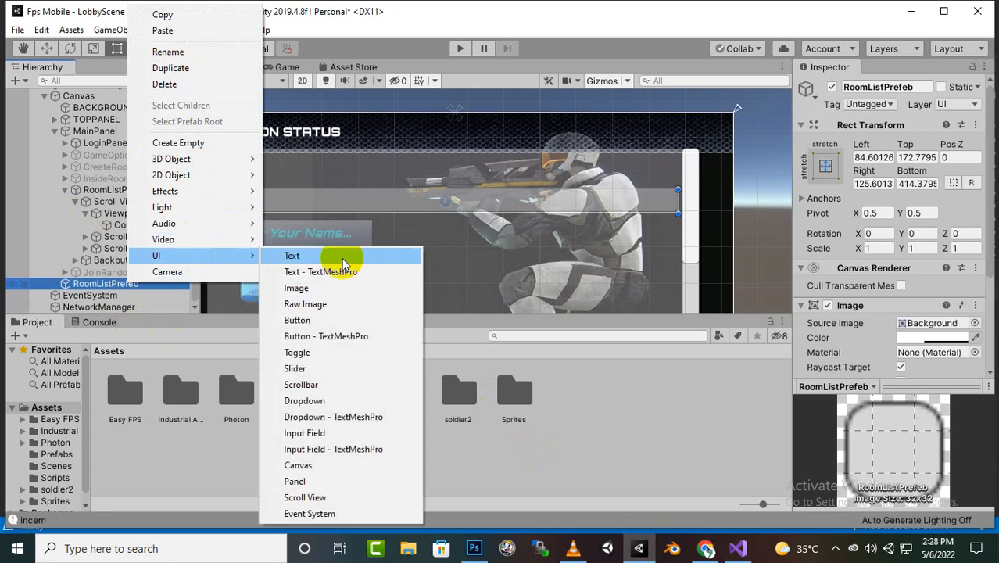
left_click(348, 255)
scroll(442, 204, "up", 5)
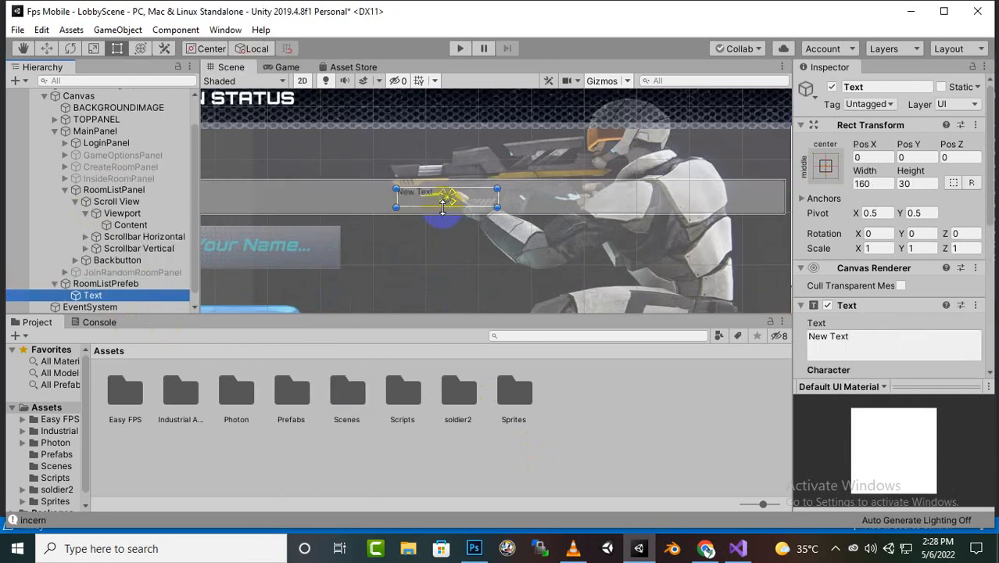
scroll(883, 318, "down", 5)
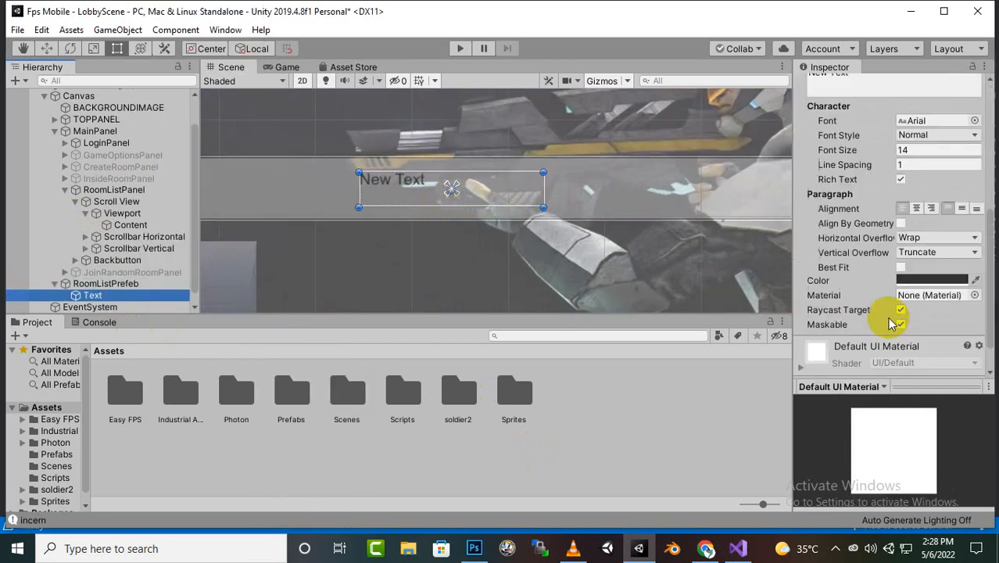
scroll(883, 140, "up", 5)
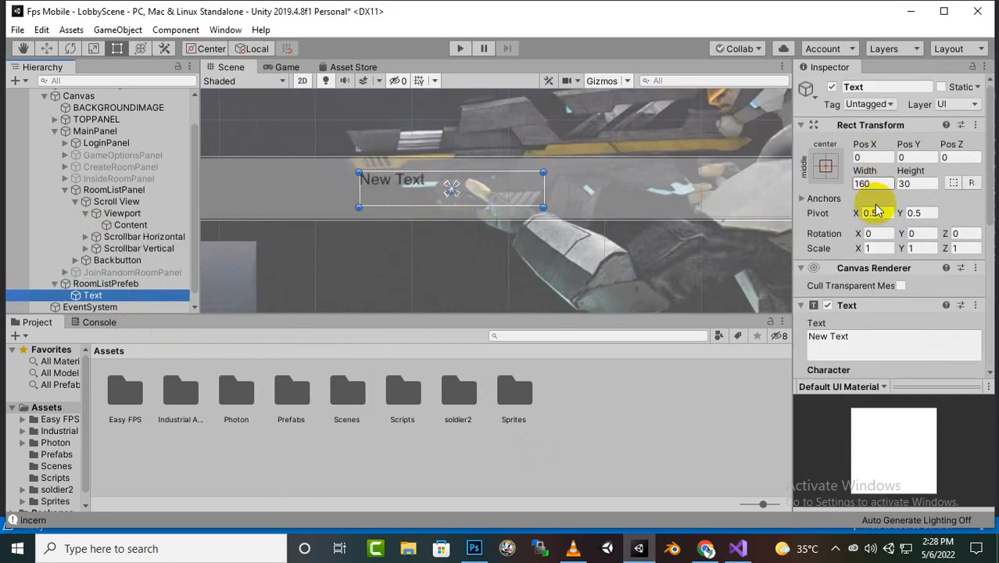
left_click(878, 86)
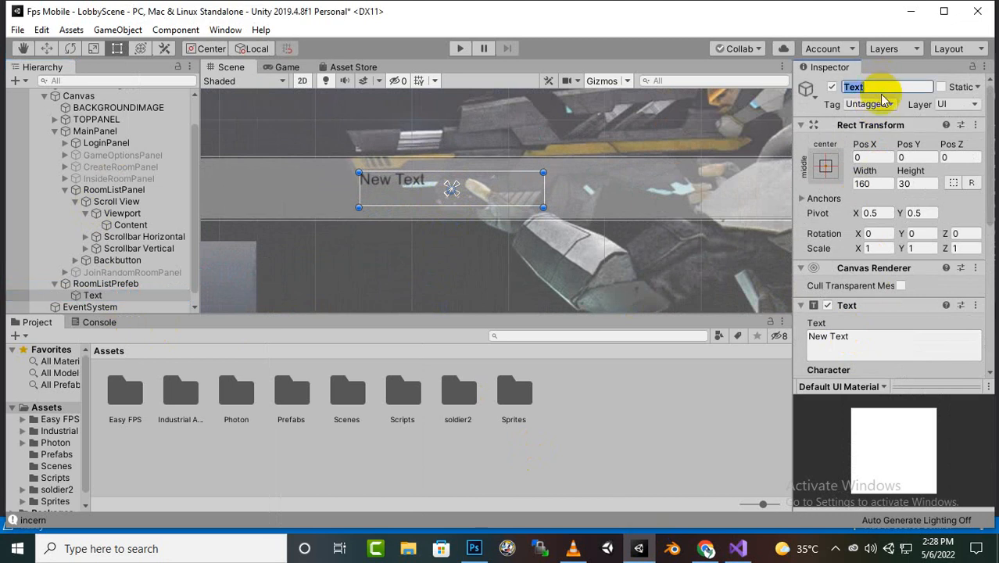
Set the displayed text of RoomNameText to "Room Name".
left_click(875, 341)
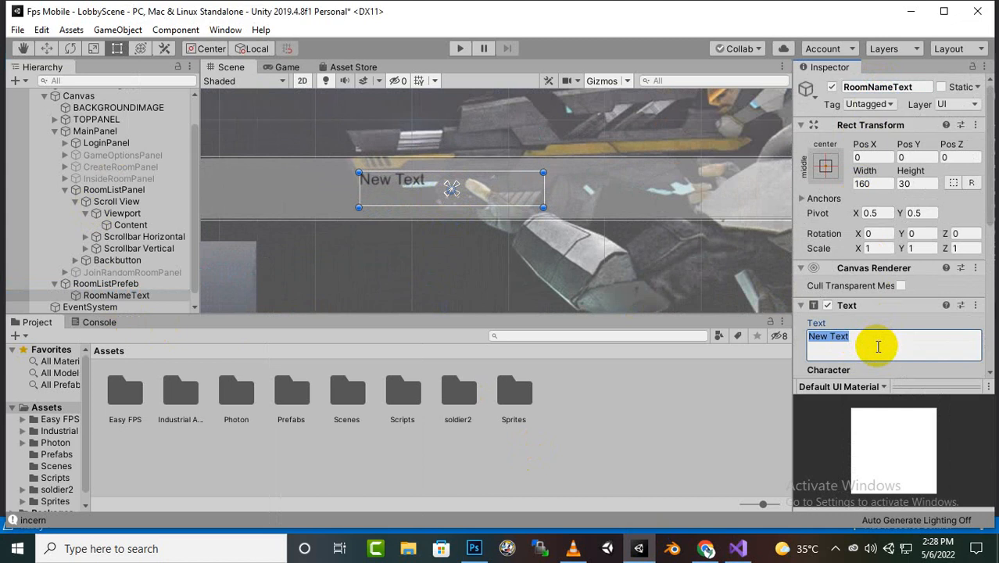
key("ctrl+v")
key("BackSpace")
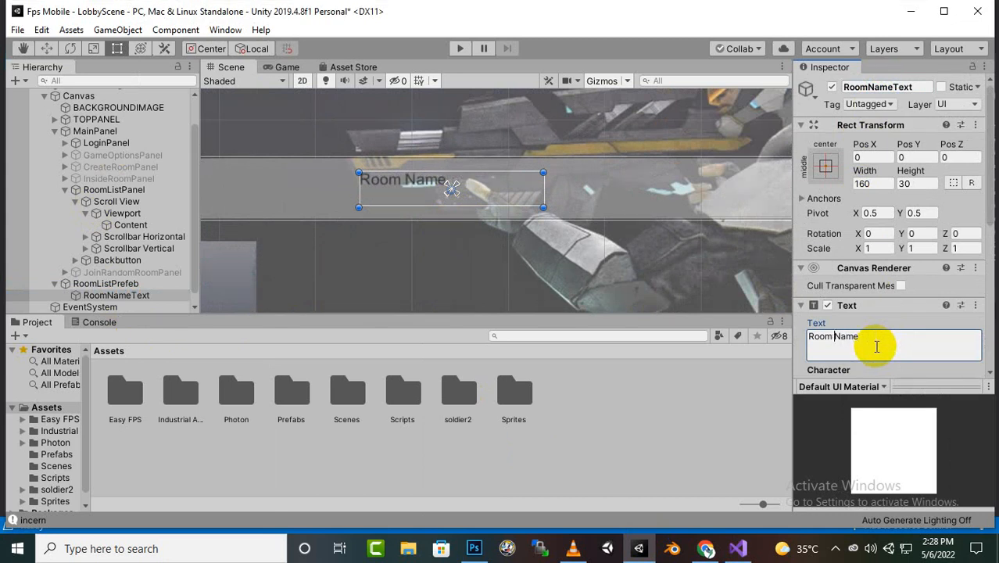
Change the font of RoomNameText to Orbitron Black.
scroll(948, 250, "down", 5)
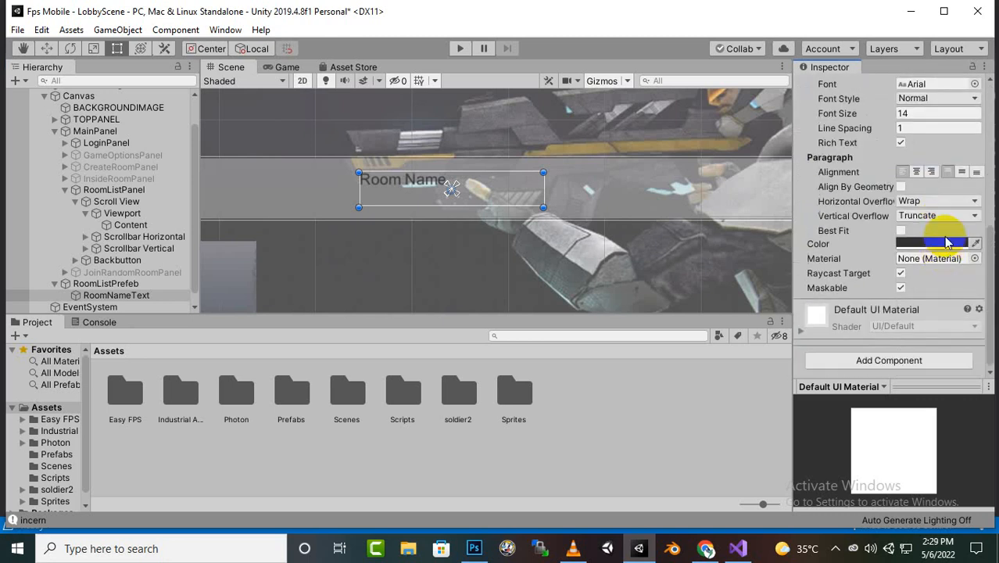
scroll(938, 167, "up", 4)
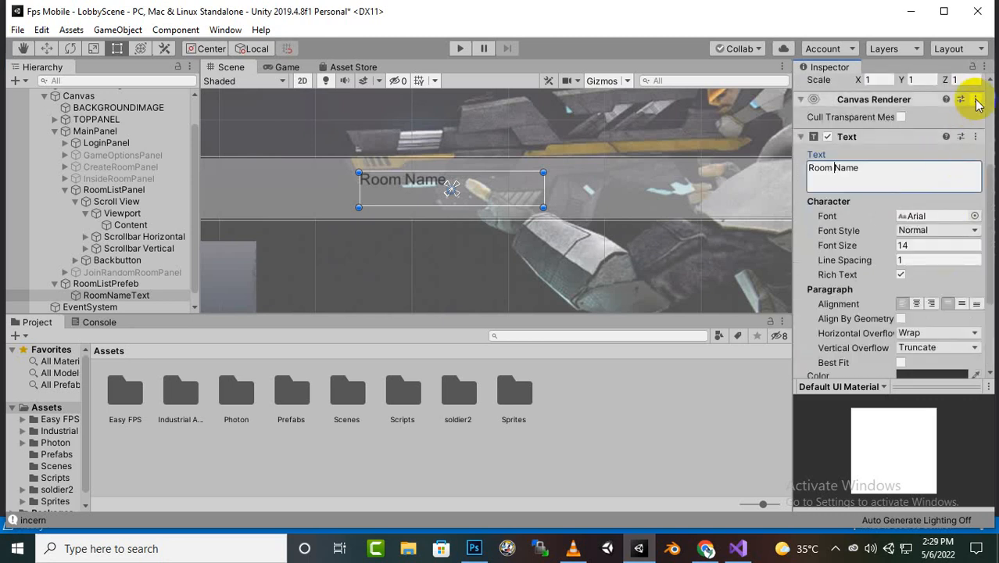
left_click(974, 216)
double_click(682, 304)
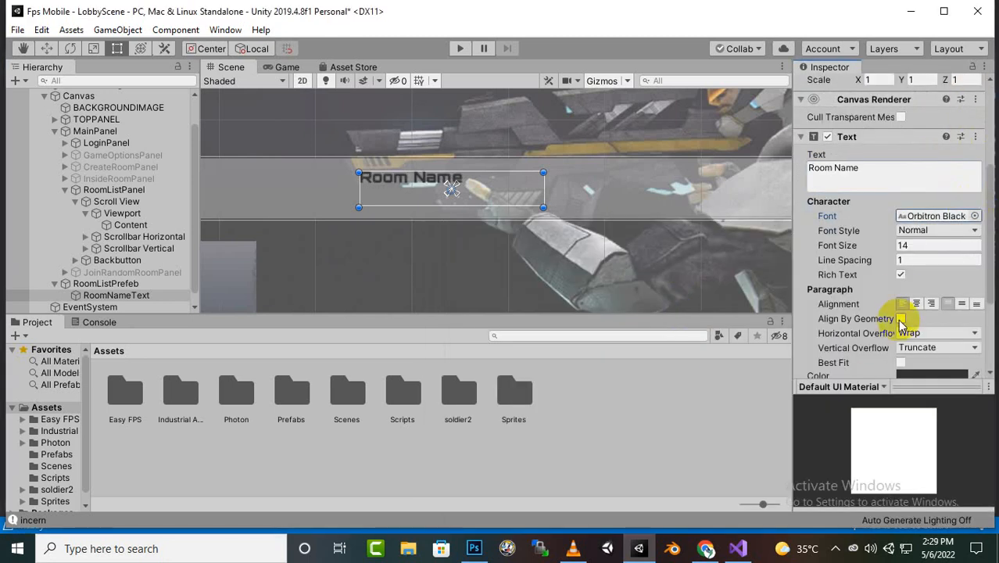
Set the RoomNameText color to white (FFFFFF) and its font size to 24.
left_click(914, 373)
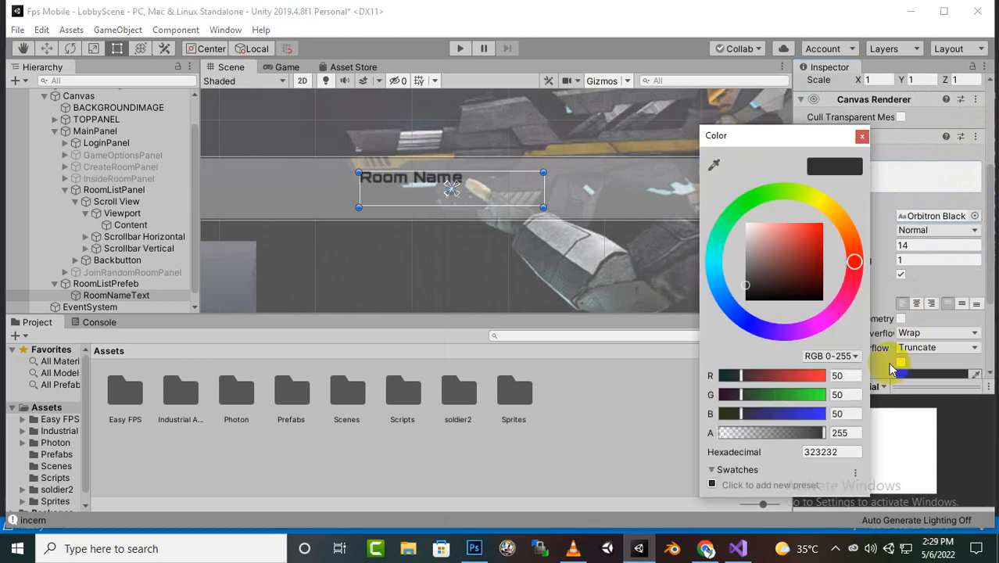
left_click_drag(762, 259, 693, 195)
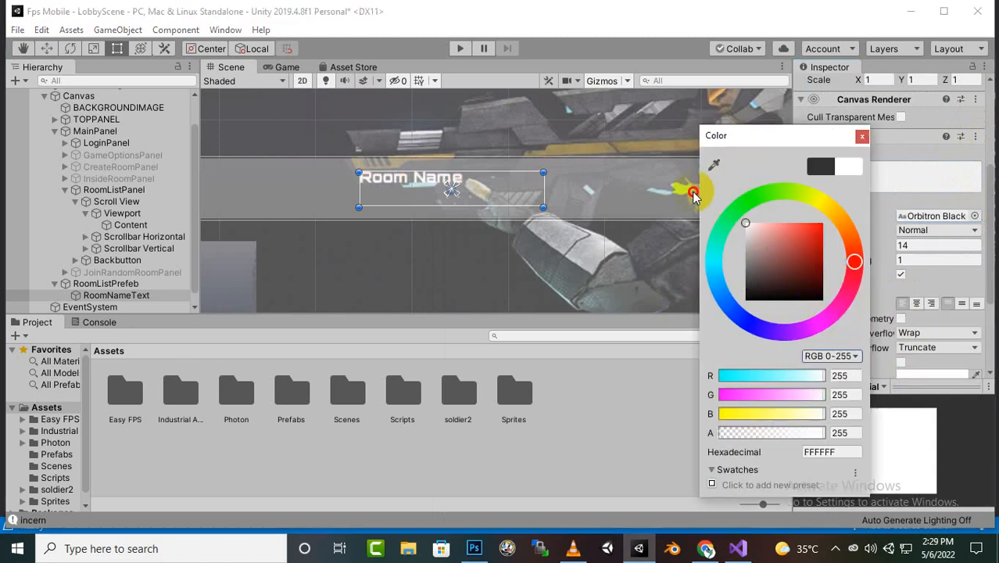
left_click(862, 138)
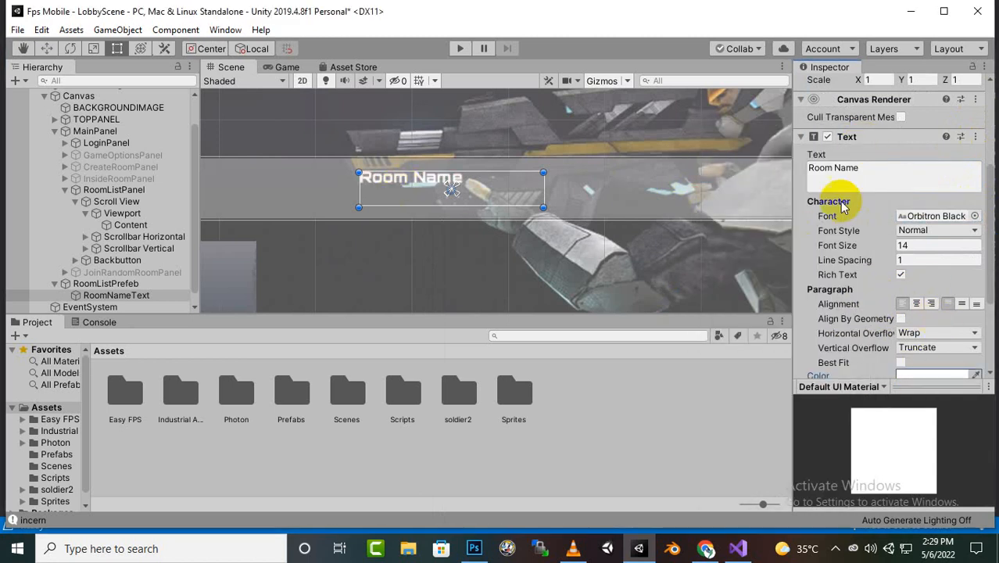
left_click(942, 247)
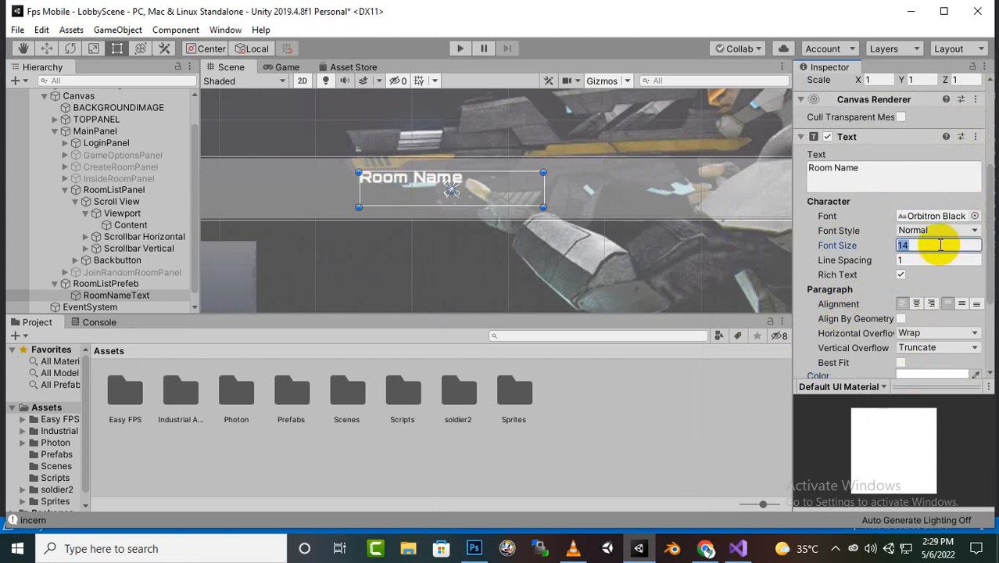
type("24")
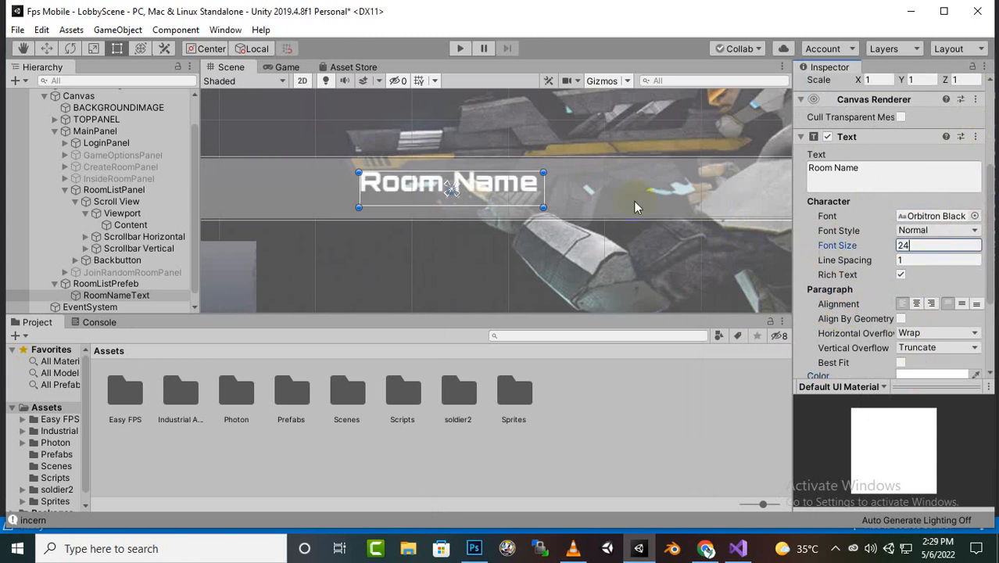
Set RoomNameText's horizontal and vertical overflow to Overflow and move it to the left end of the RoomListPrefeb bar, at about X -427.9, Y -3.6.
left_click(933, 333)
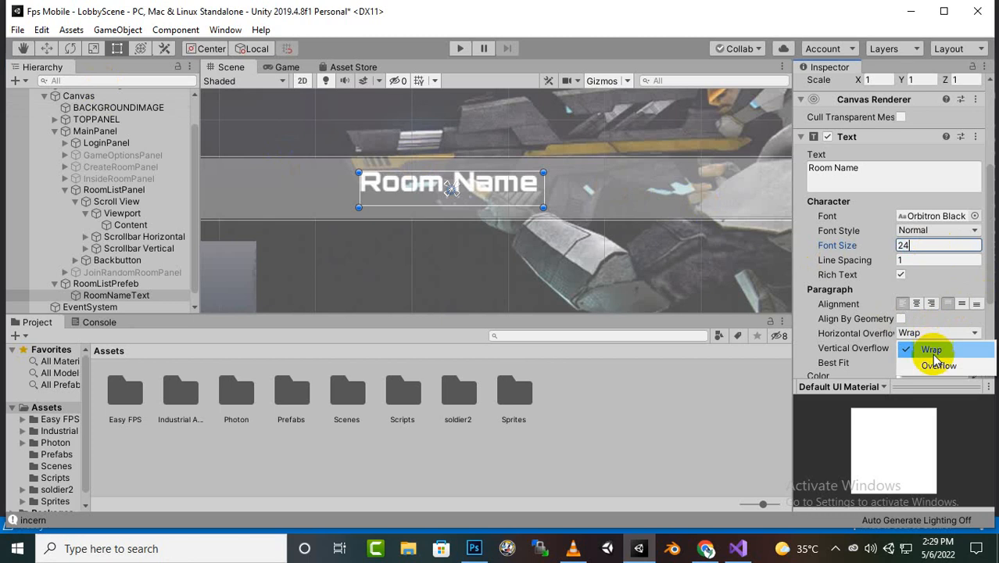
left_click(936, 361)
left_click(935, 353)
left_click(922, 376)
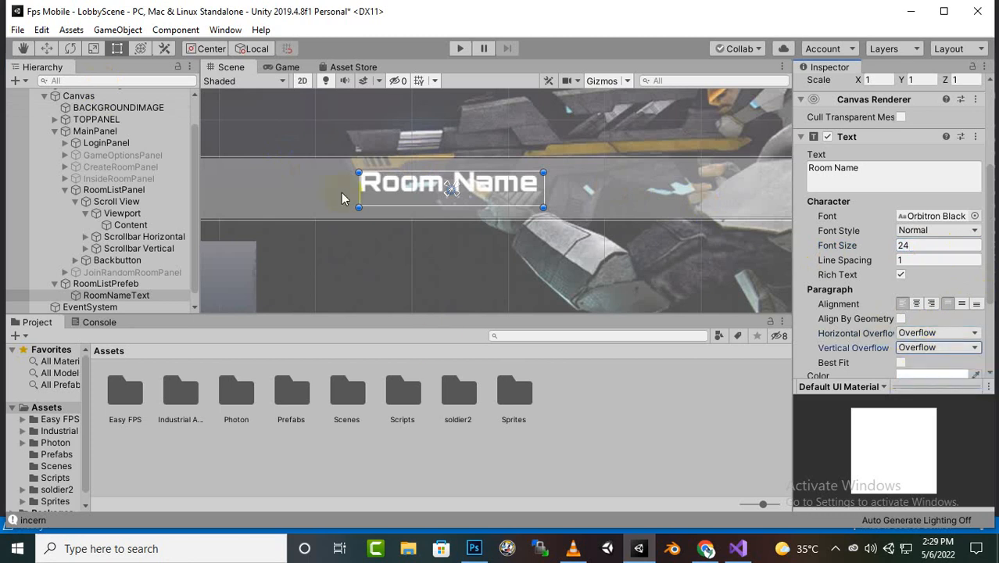
middle_click_drag(625, 240, 710, 256)
left_click_drag(685, 207, 336, 205)
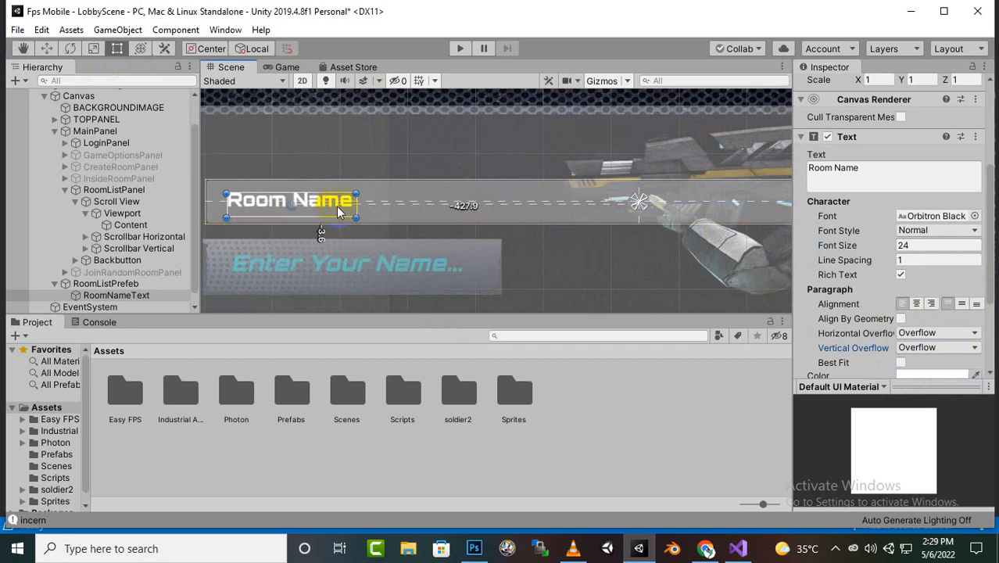
Change the Image color of RoomListPrefeb to black (000000), keeping it semi-transparent with alpha 100.
left_click(132, 283)
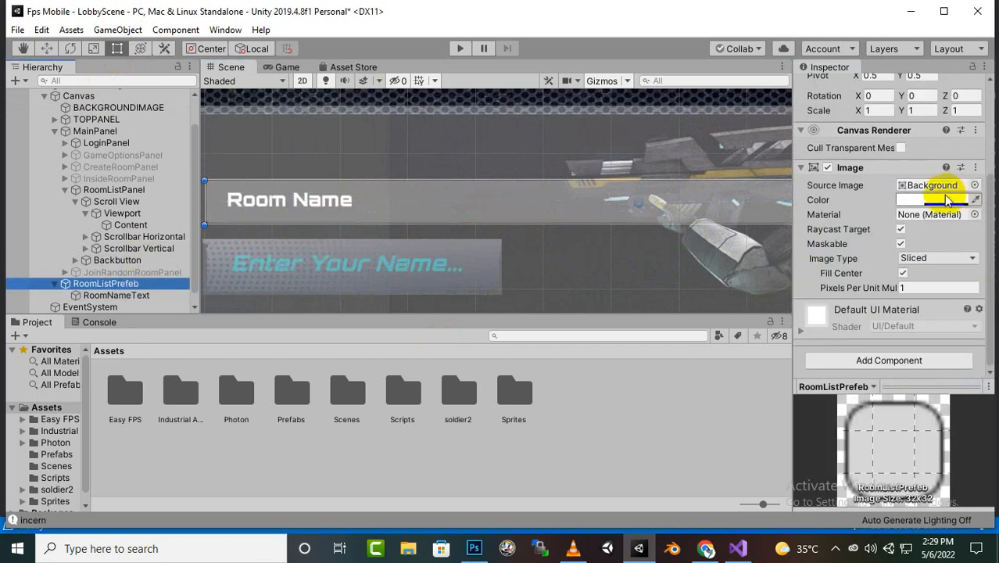
left_click(942, 199)
left_click_drag(748, 276, 729, 313)
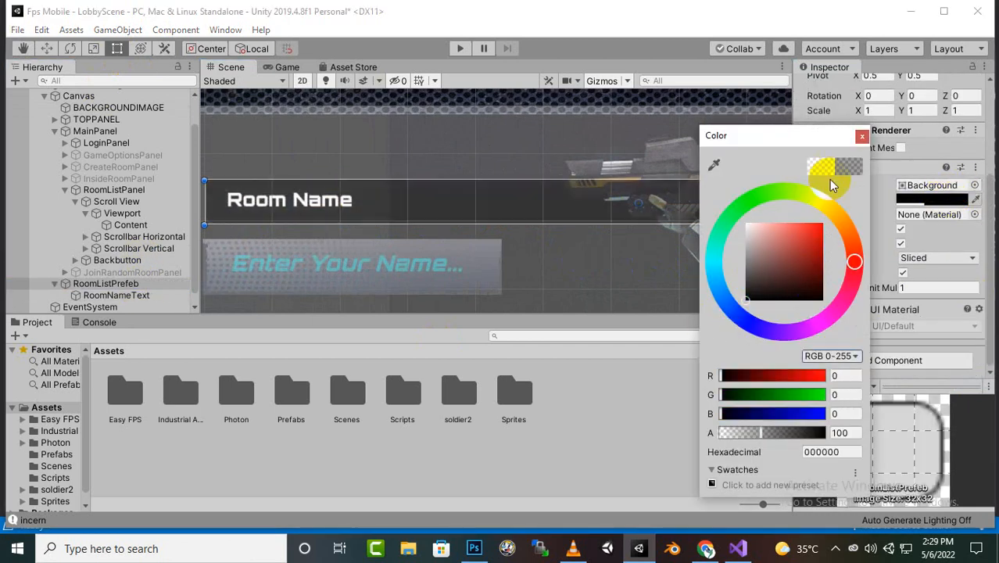
left_click(860, 138)
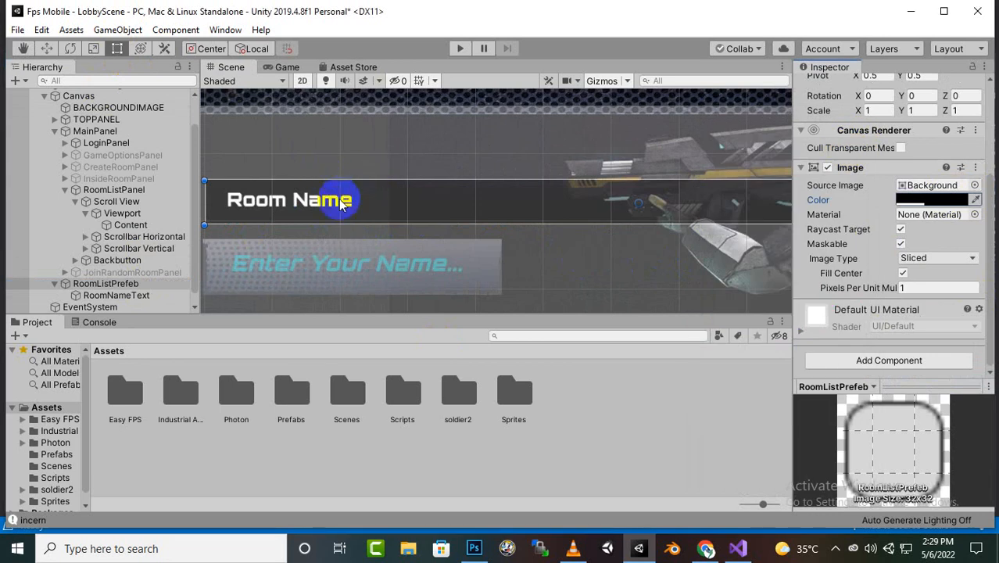
Anchor RoomNameText to the middle left of its parent with the anchor presets.
left_click(111, 294)
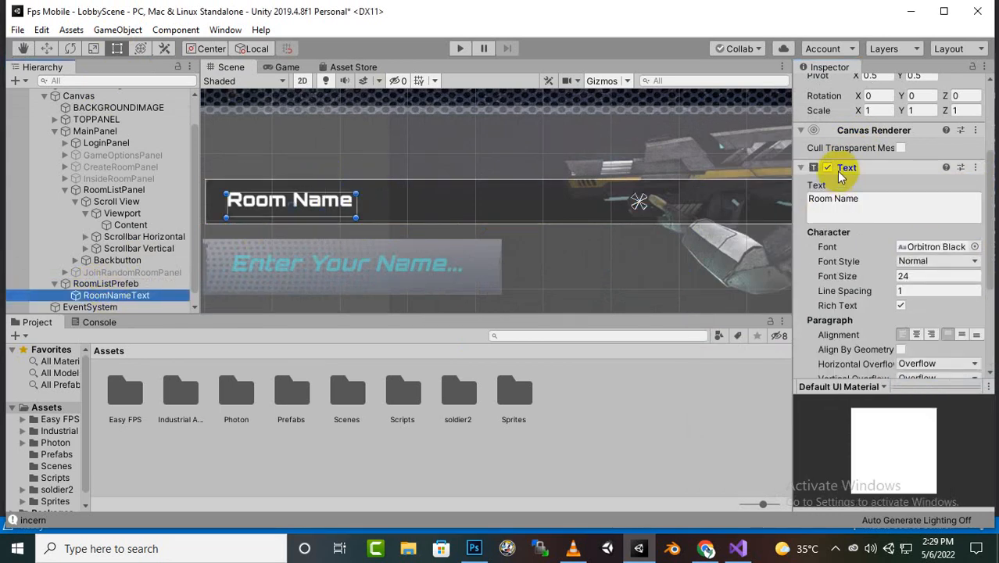
scroll(850, 200, "up", 4)
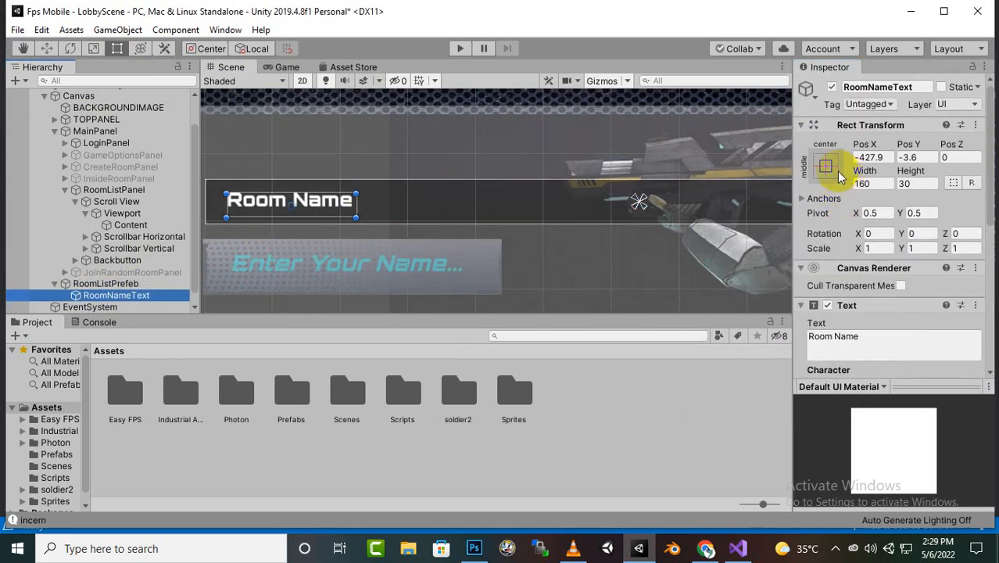
left_click(829, 167)
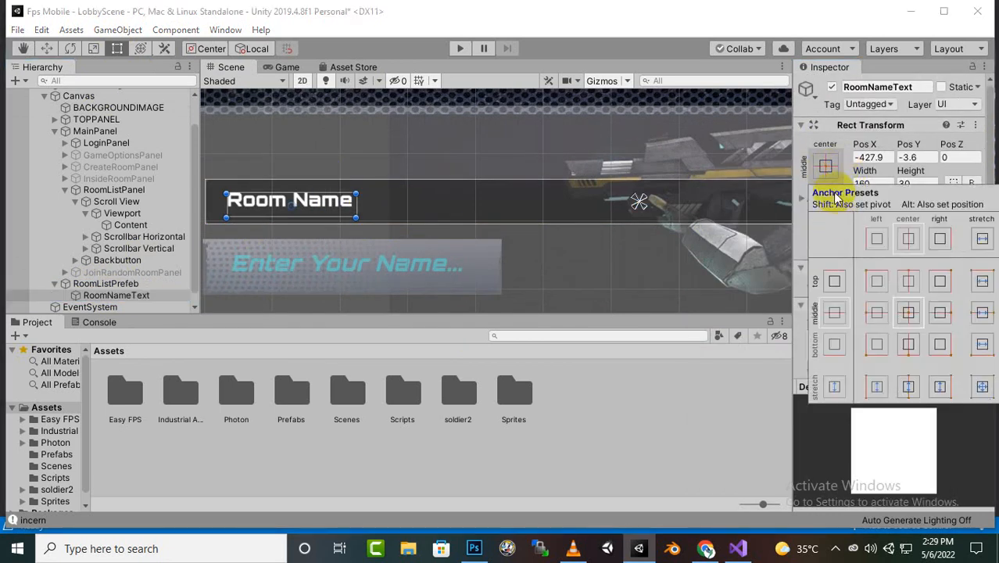
left_click(868, 314)
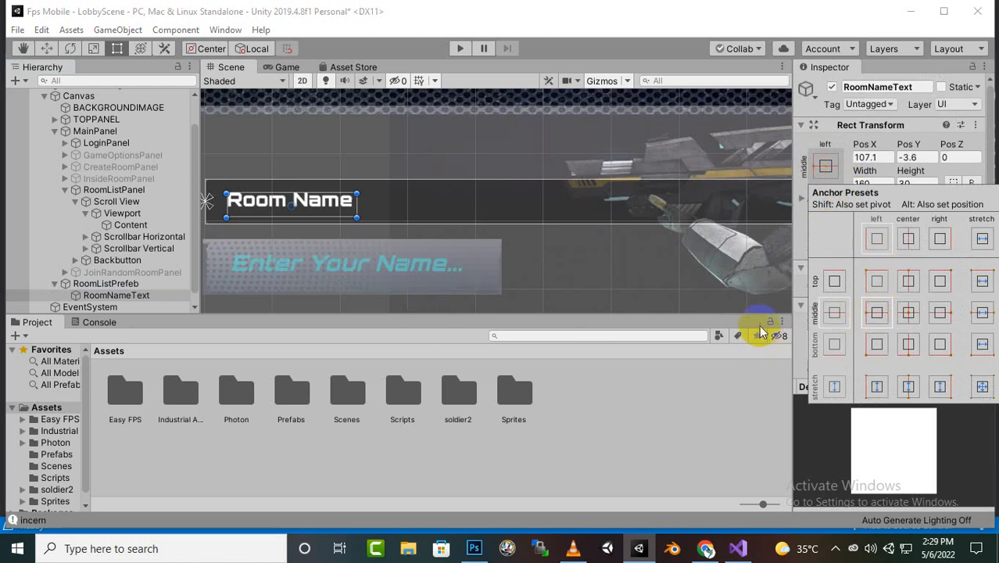
left_click(601, 11)
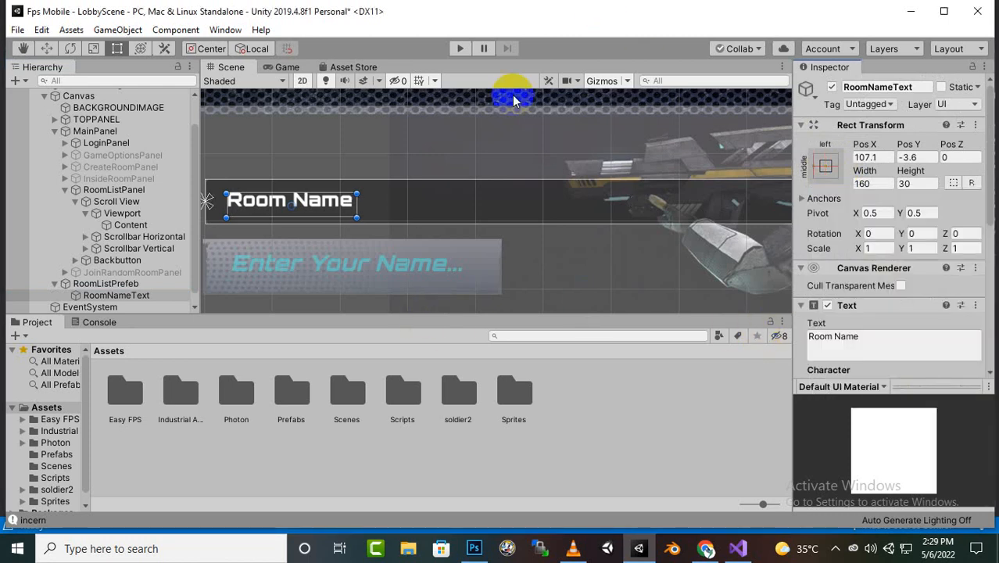
Duplicate RoomNameText, copy the name RoomPlayersText from its Find call in NetworkManager.cs in Visual Studio, and return to Unity.
left_click(145, 297)
key("ctrl+d")
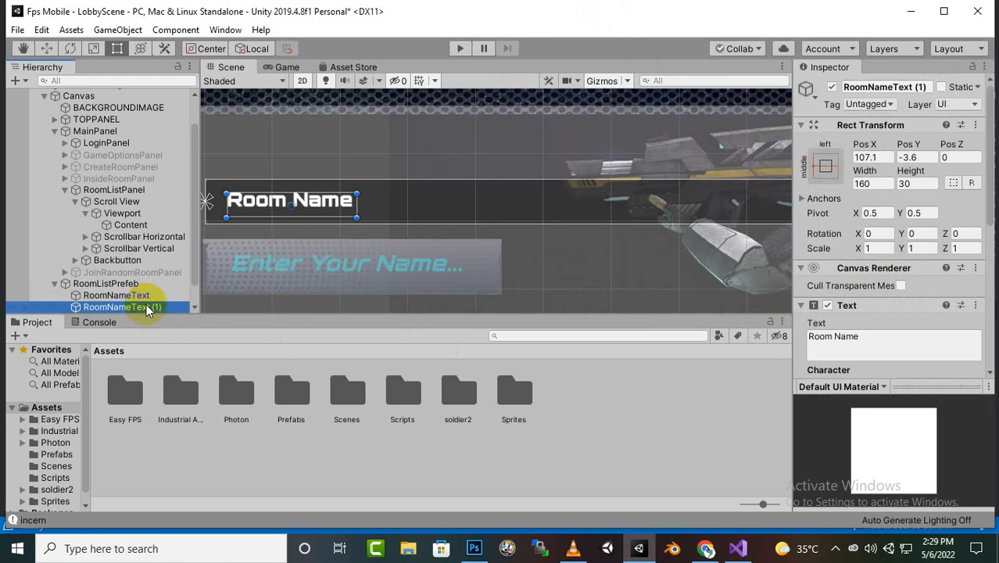
left_click(737, 548)
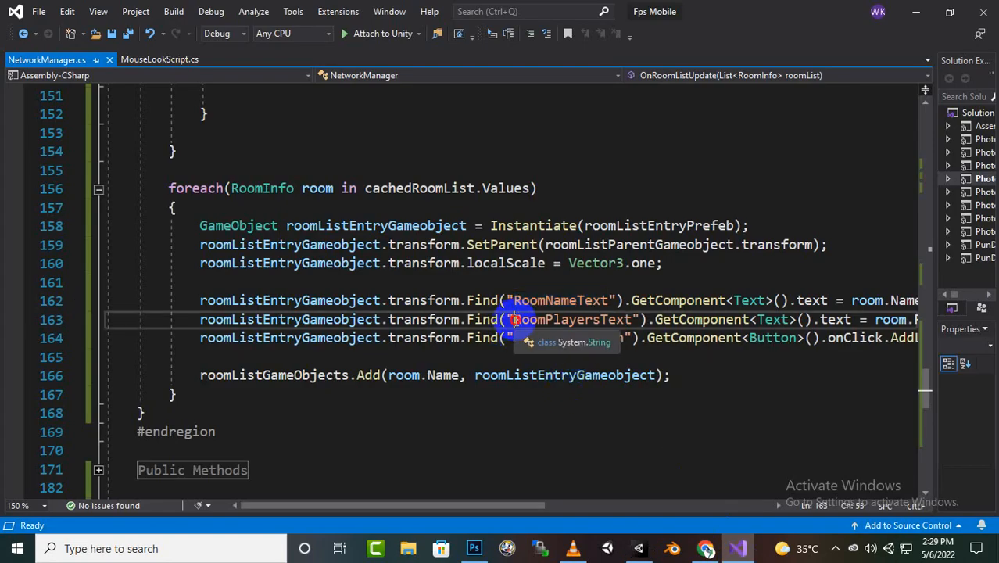
mouse_move(514, 319)
left_mouse_down()
mouse_move(637, 320)
mouse_move(519, 321)
left_mouse_up()
right_click(635, 323)
left_click(607, 319)
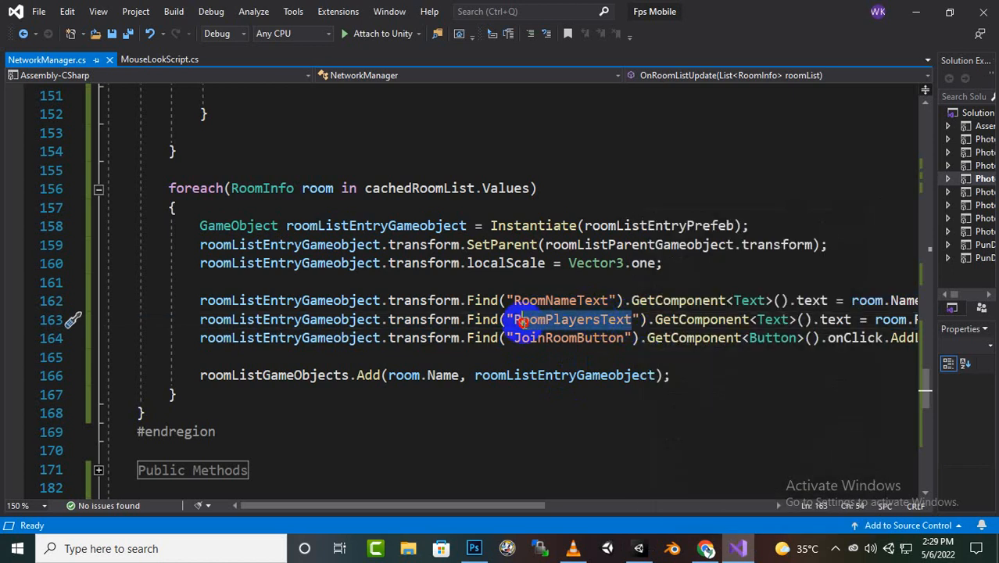
right_click(516, 320)
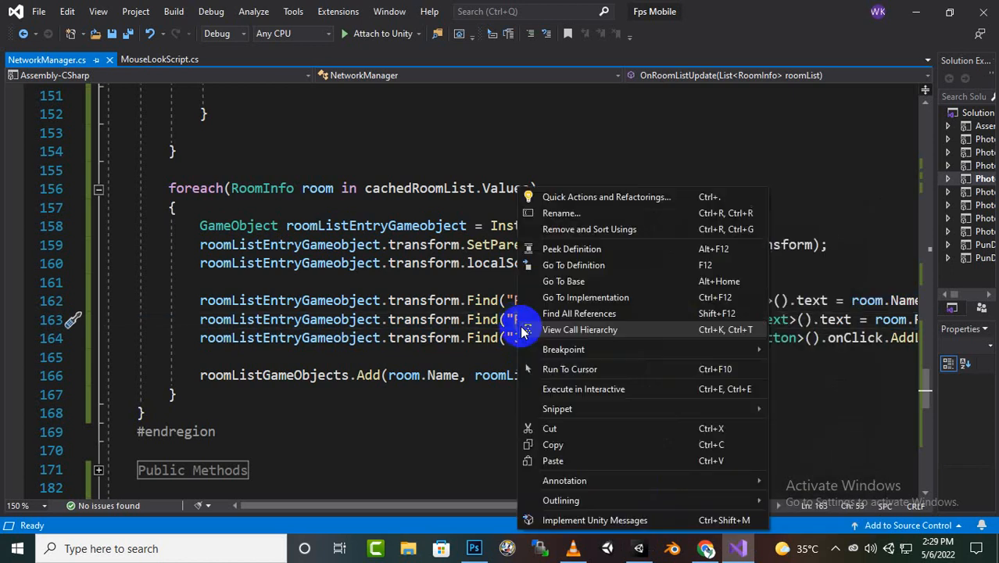
left_click(552, 443)
left_click(638, 548)
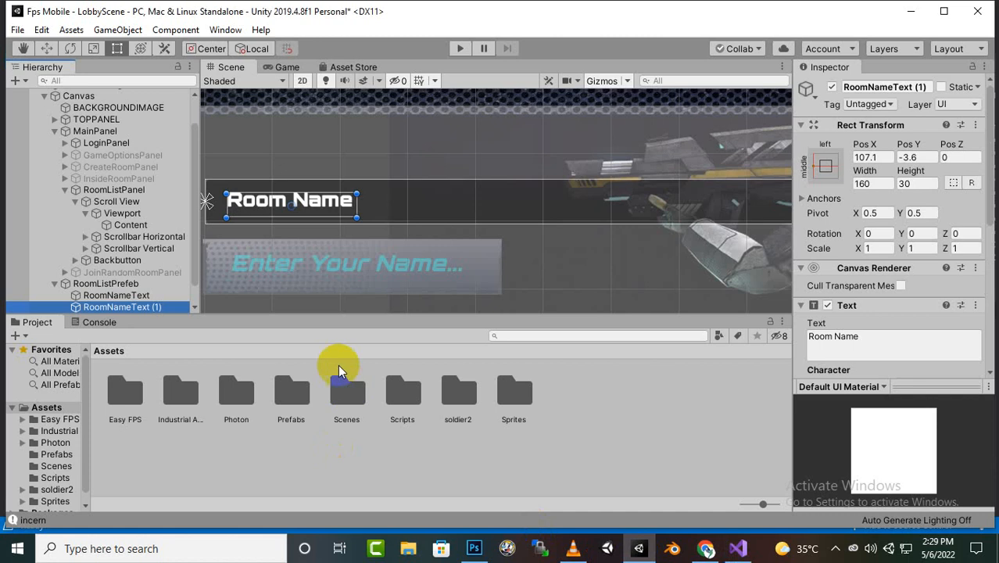
Rename the duplicated text object as RoomPlayersText using the copied name.
right_click(148, 311)
left_click(201, 77)
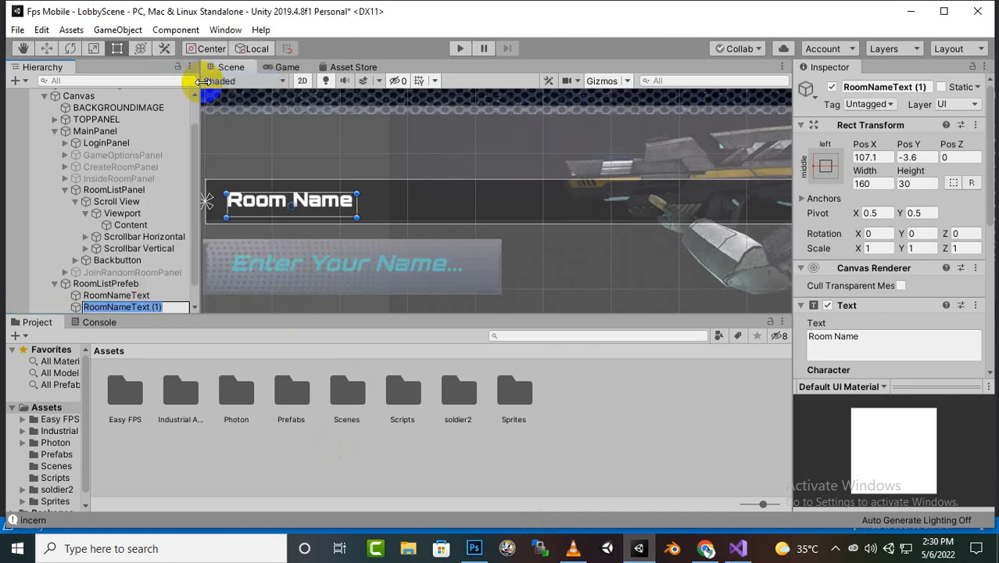
key("ctrl+v")
key("Return")
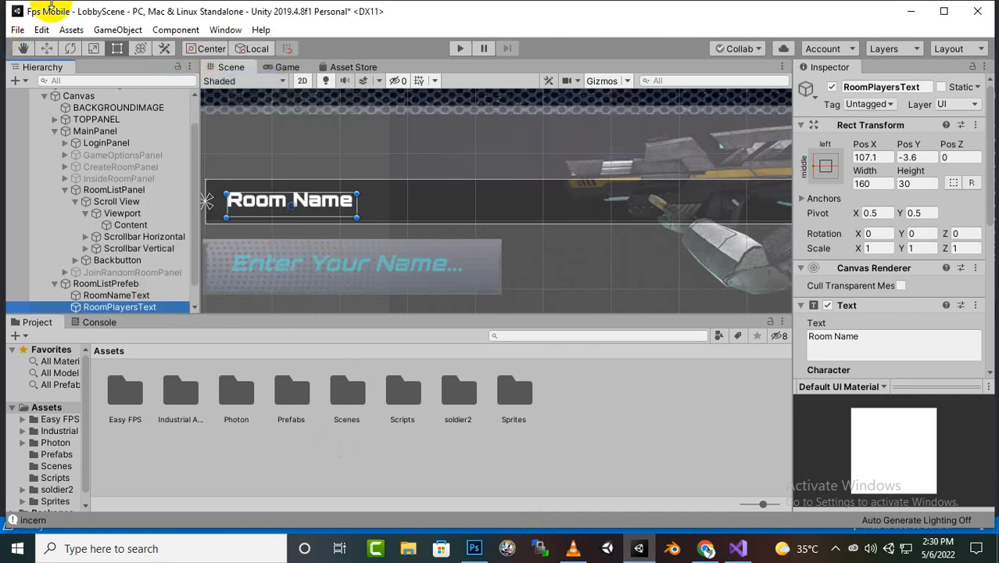
Move RoomPlayersText horizontally along the bar to about X 504 and set its displayed text to "0 / 0".
left_click(46, 48)
left_click(344, 202)
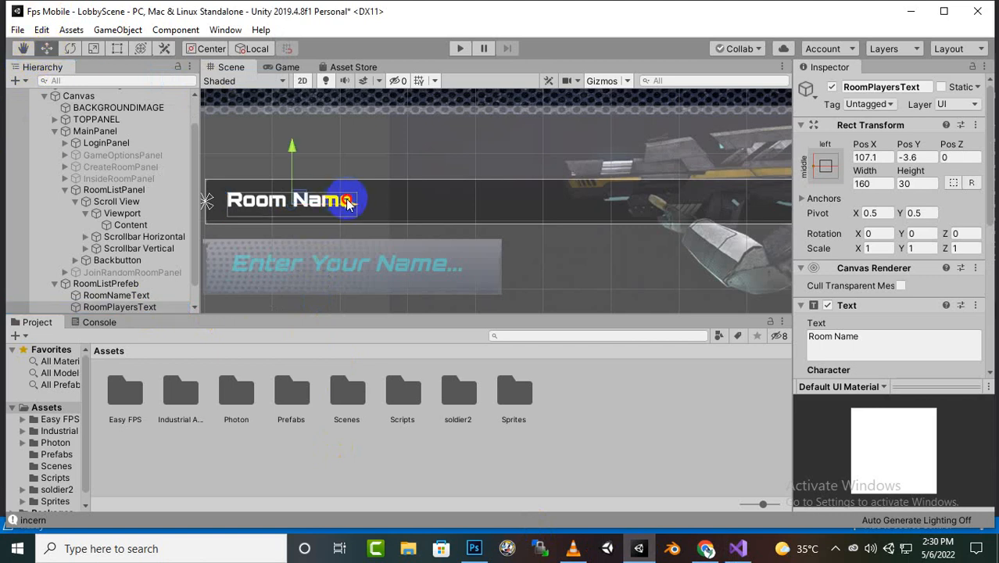
left_click_drag(347, 203, 584, 221)
scroll(572, 235, "down", 5)
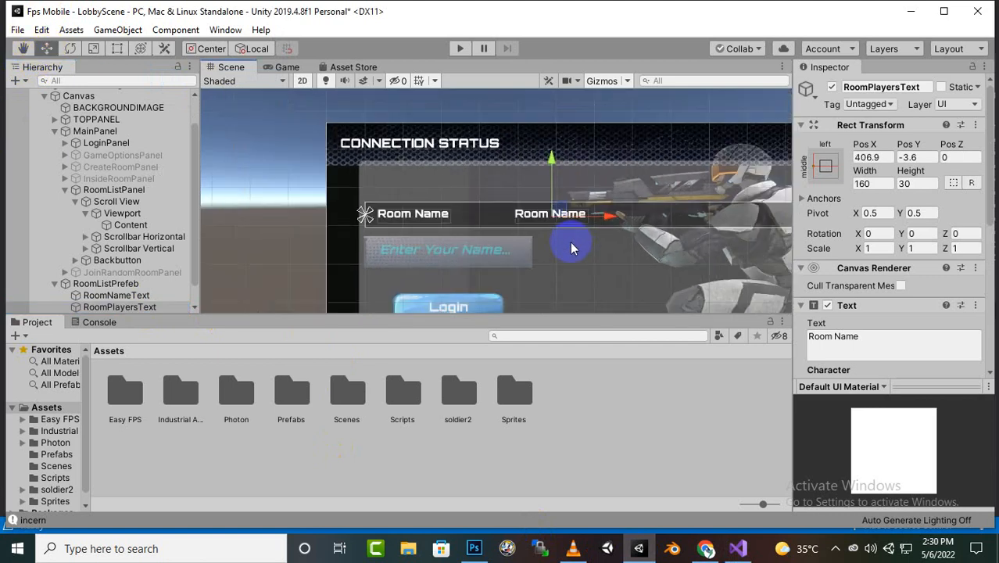
left_click_drag(612, 230, 641, 237)
scroll(629, 242, "up", 2)
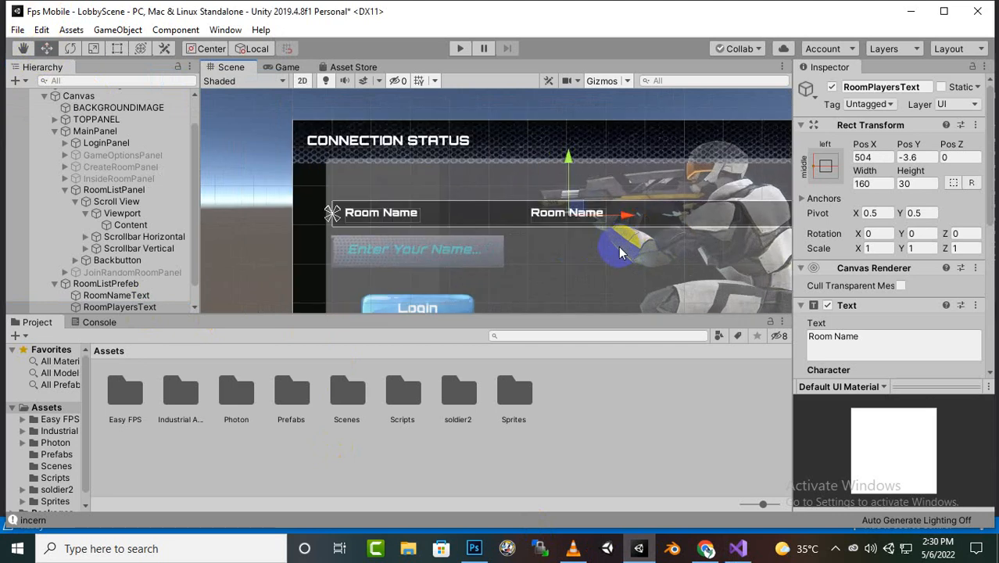
left_click(864, 336)
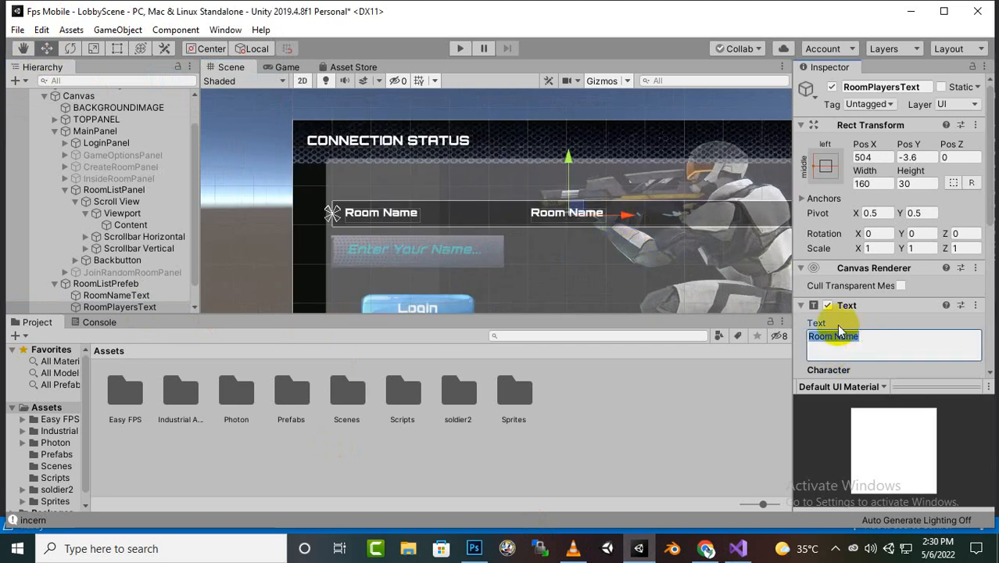
type("0 / 0")
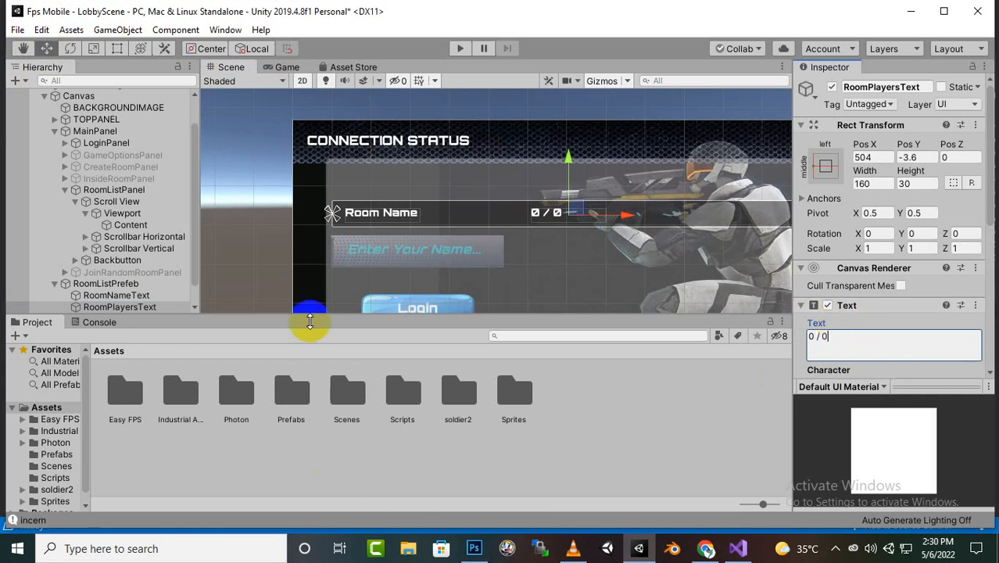
Add a UI Button child to RoomListPrefeb and move it to the right end of the bar, at about X 431.
right_click(95, 283)
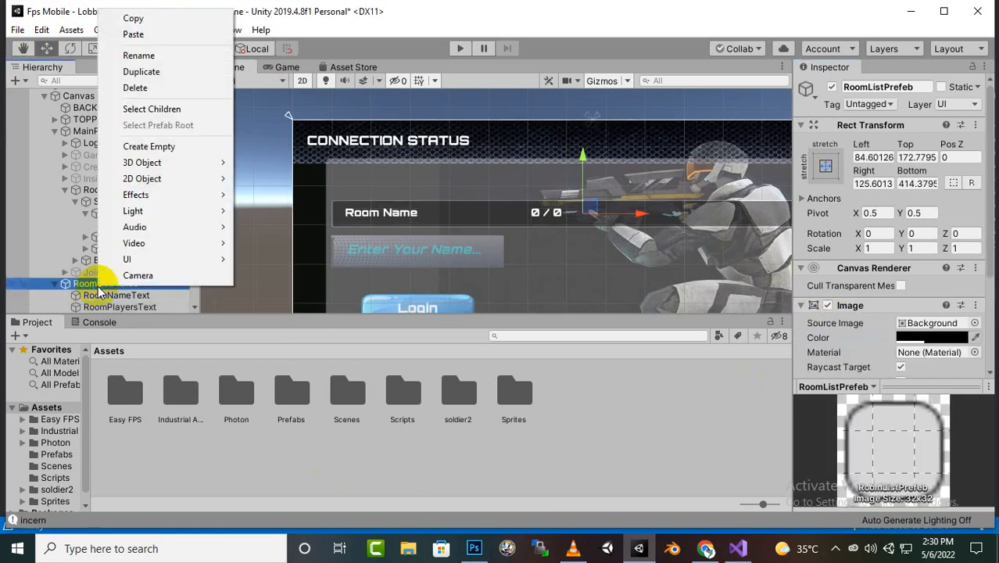
mouse_move(144, 260)
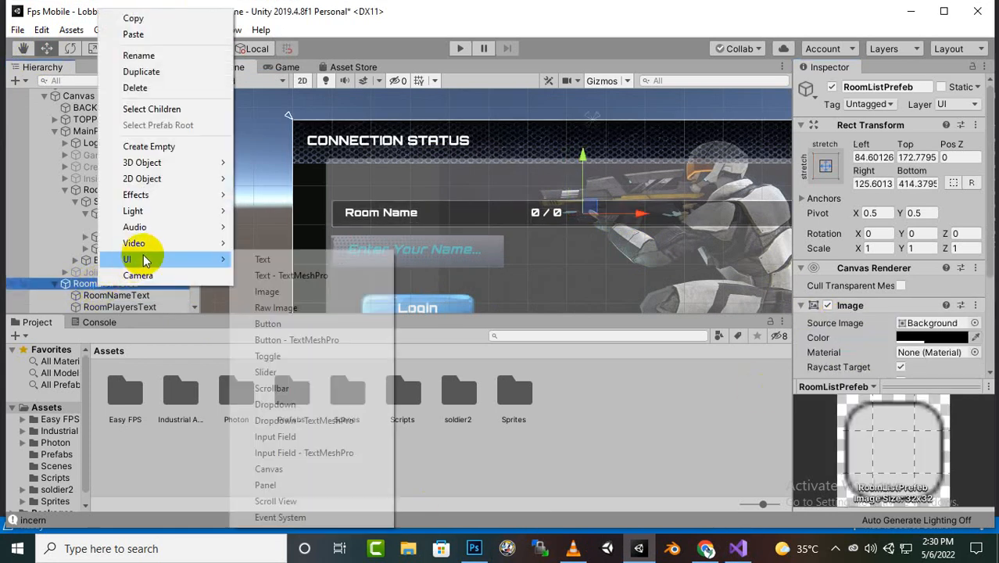
left_click(294, 323)
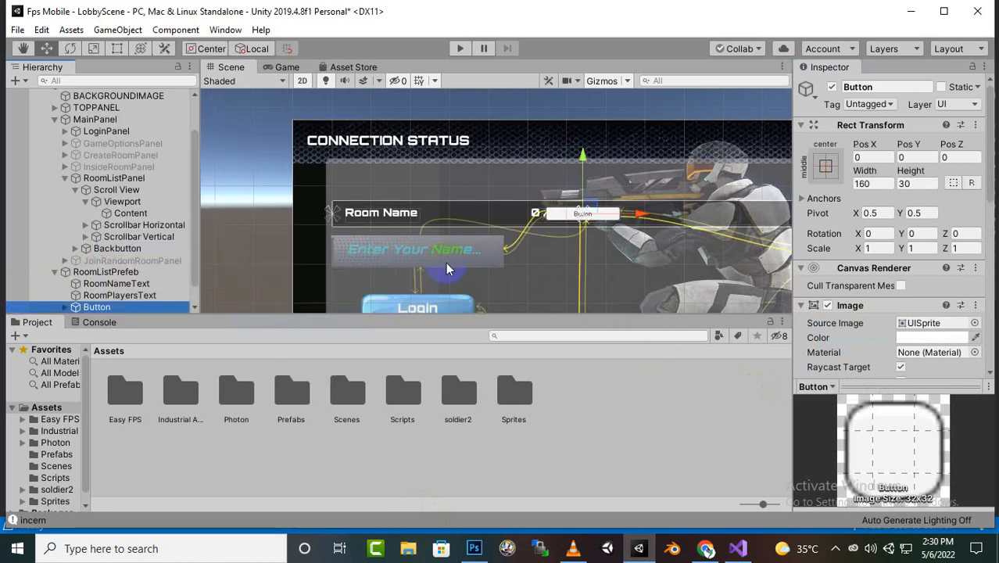
scroll(445, 268, "down", 3)
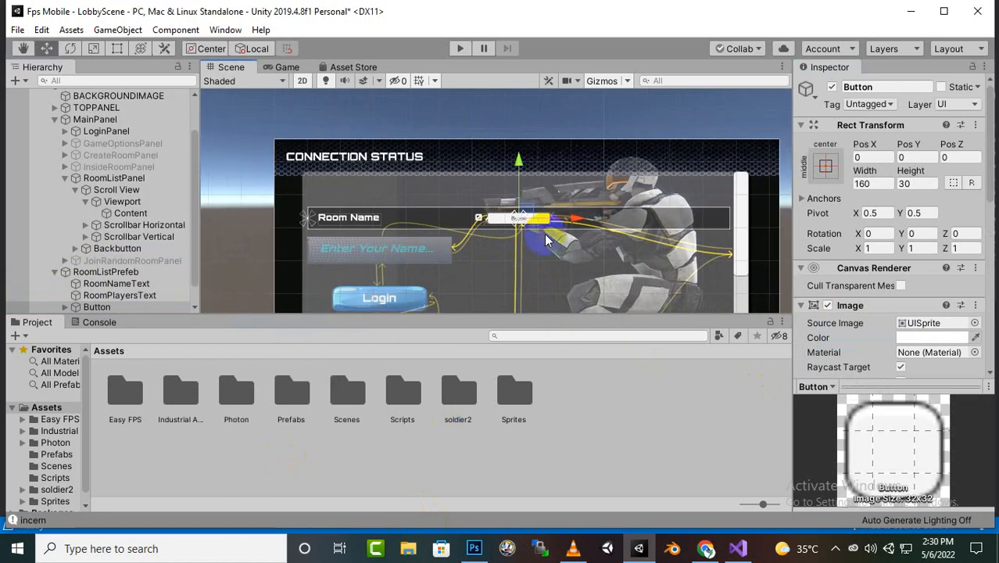
left_click_drag(574, 229, 742, 280)
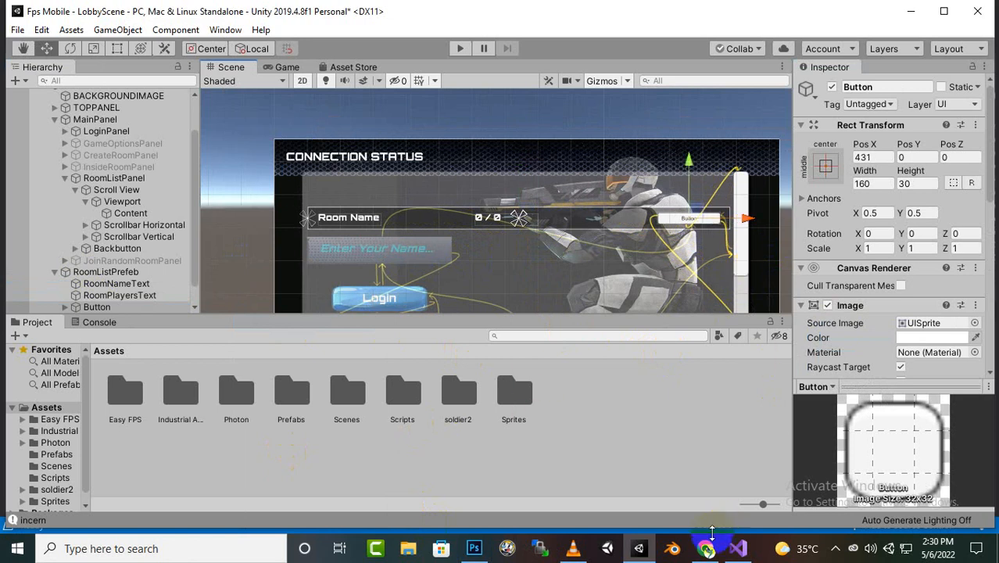
Switch to NetworkManager.cs in Visual Studio and copy the name JoinRoomButton from its Find call.
left_click(743, 550)
left_click_drag(624, 337, 514, 341)
right_click(520, 344)
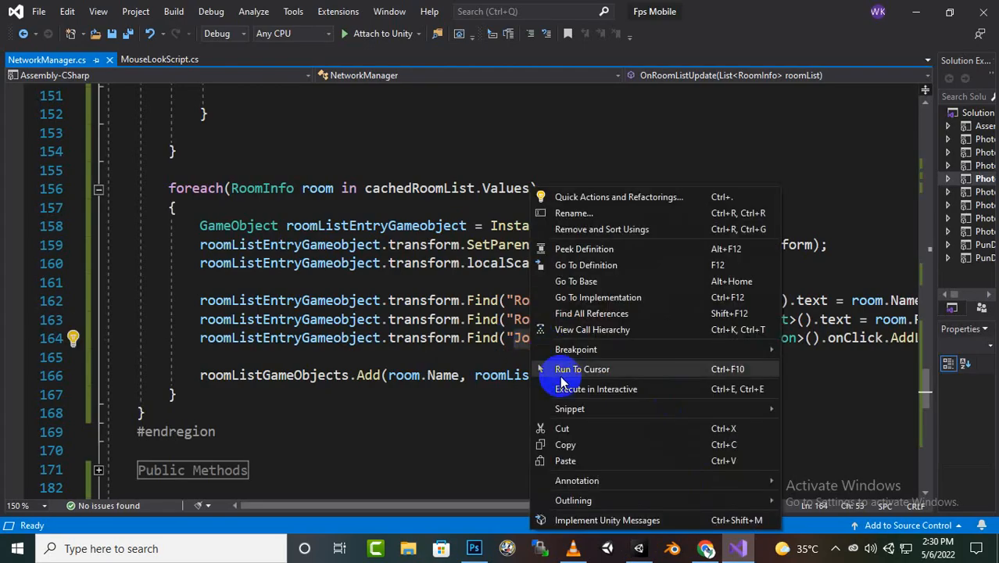
left_click(600, 451)
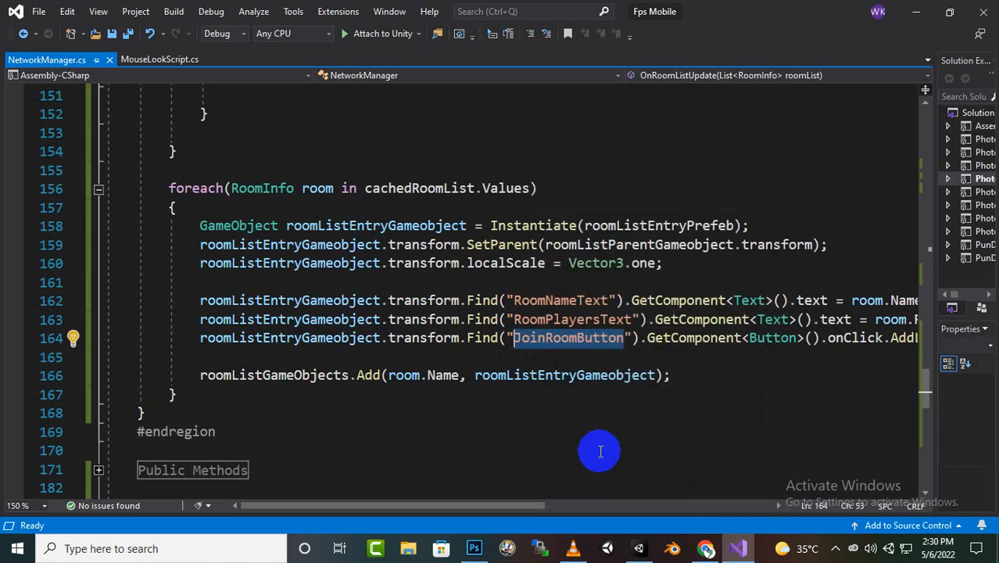
Switch back to Unity and rename the new button as JoinRoomButton using the copied name.
left_click(639, 548)
scroll(869, 323, "down", 10)
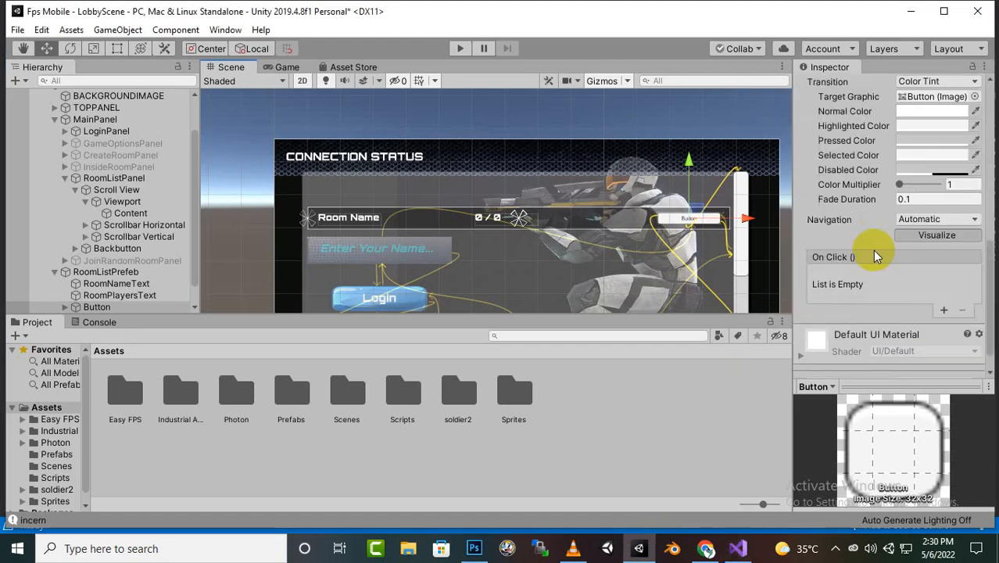
scroll(876, 203, "up", 10)
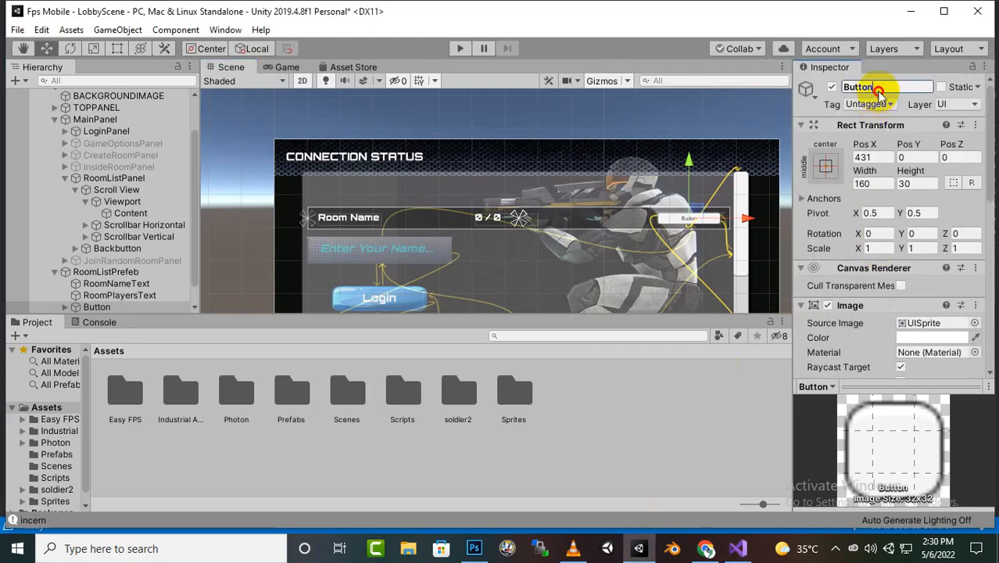
key("Return")
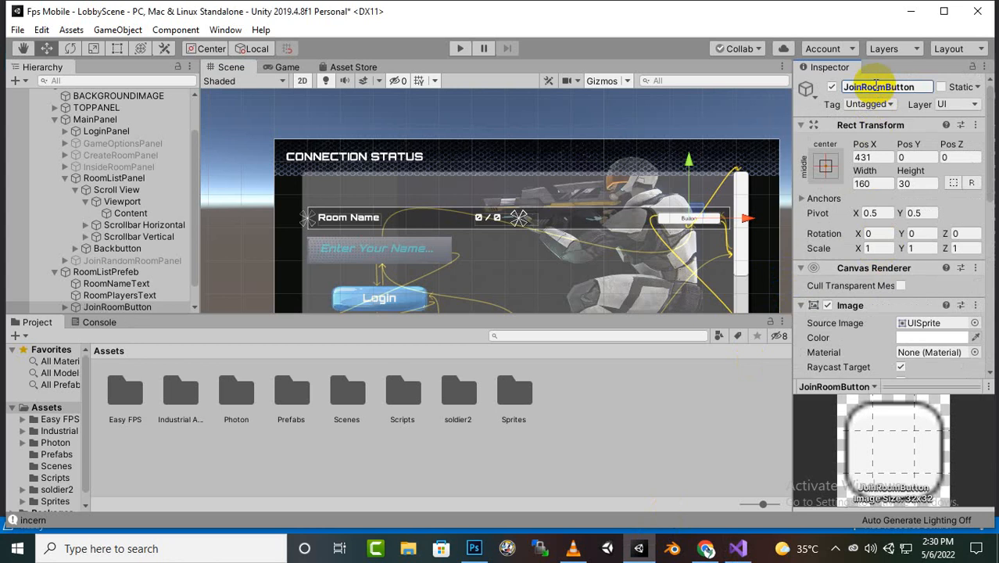
Set the displayed text of JoinRoomButton's child Text object to "JOIN ROOM".
left_click(64, 307)
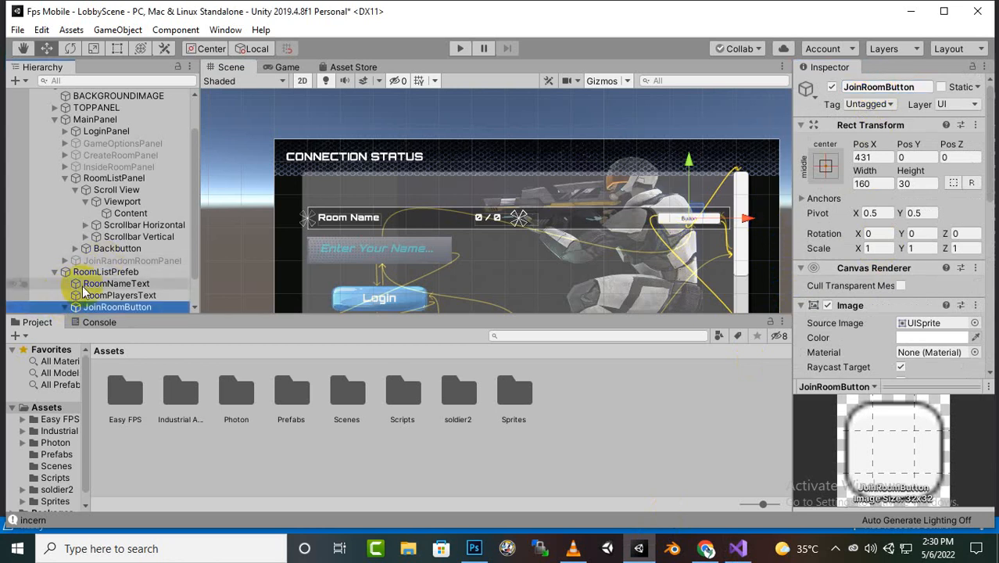
scroll(115, 276, "down", 2)
left_click(118, 284)
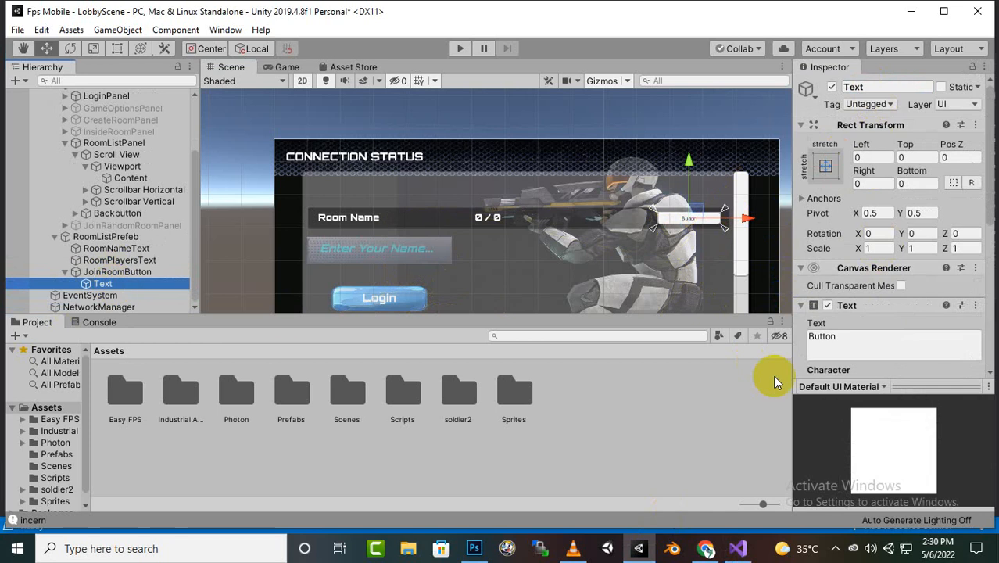
left_click(874, 351)
double_click(859, 347)
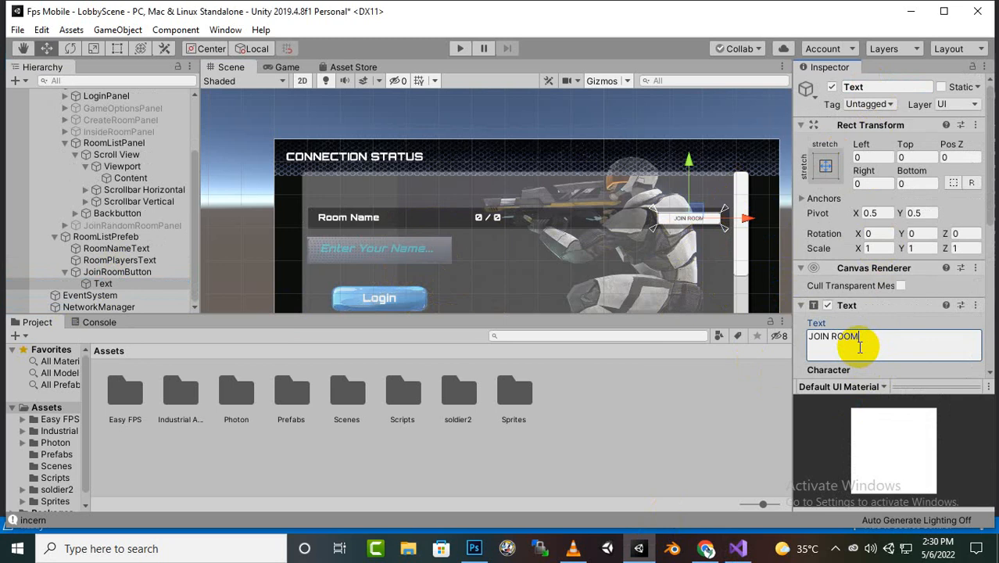
Anchor the button's label to the middle right and set its color to white (FFFFFF).
left_click(825, 165)
left_click(942, 314)
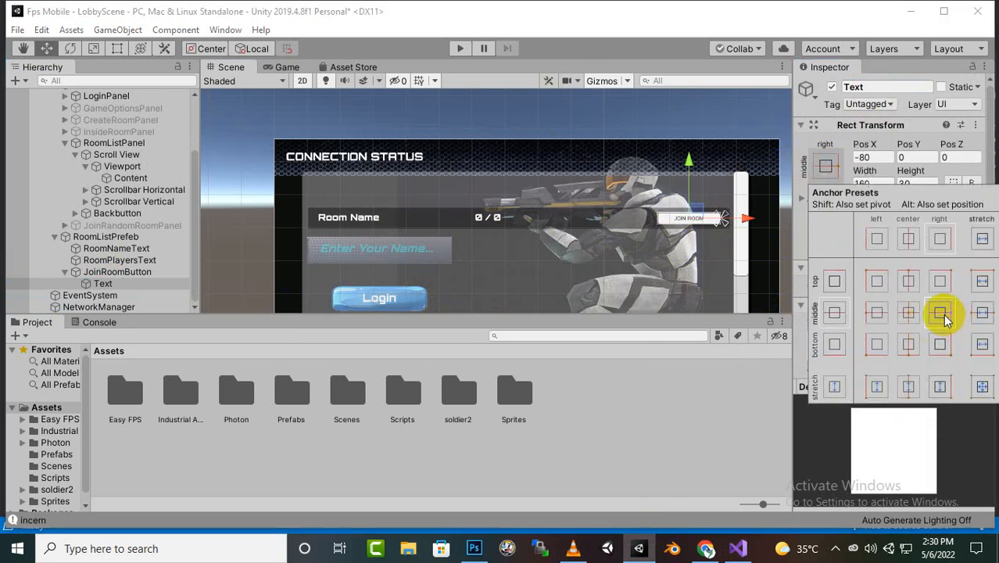
left_click(713, 407)
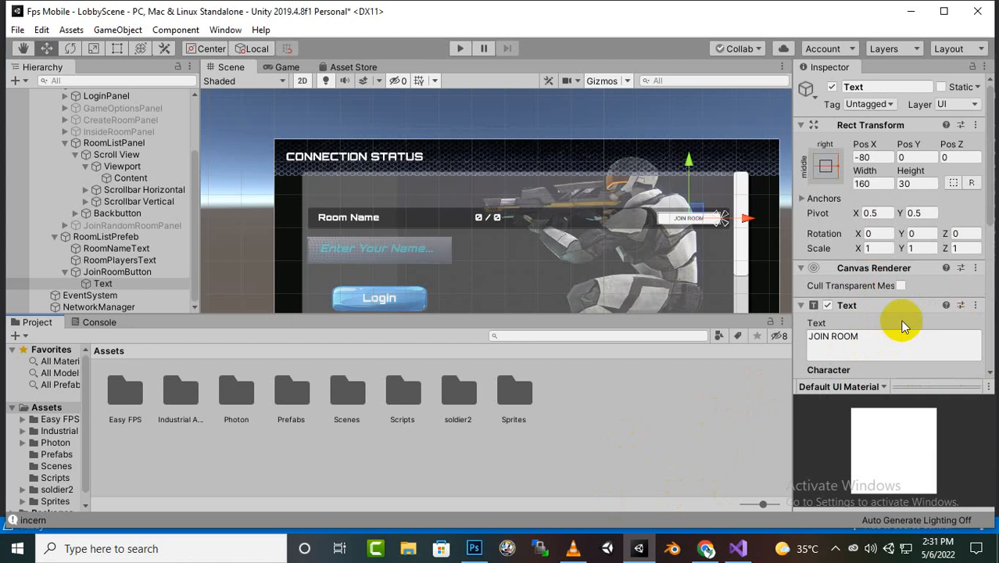
scroll(899, 320, "down", 5)
left_click(914, 244)
left_click_drag(821, 268, 719, 179)
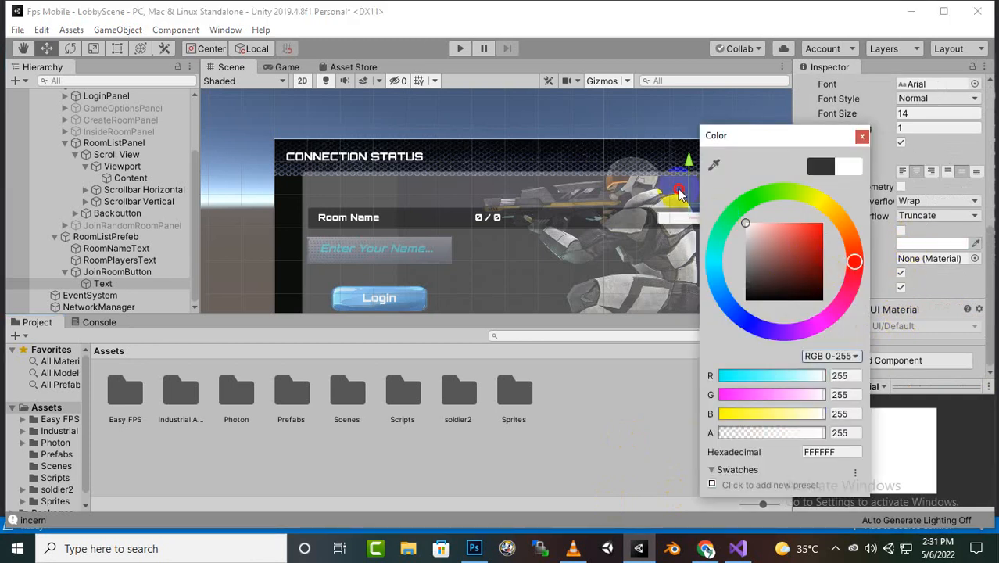
left_click(861, 136)
Set the label's horizontal and vertical overflow to Overflow and its font size to 24.
left_click(918, 201)
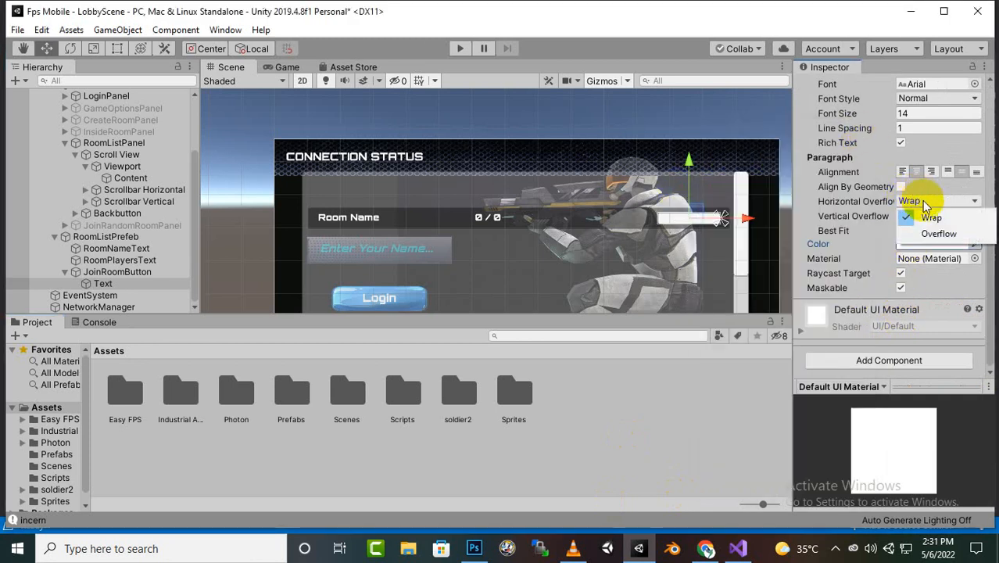
left_click(936, 228)
left_click(932, 216)
left_click(935, 242)
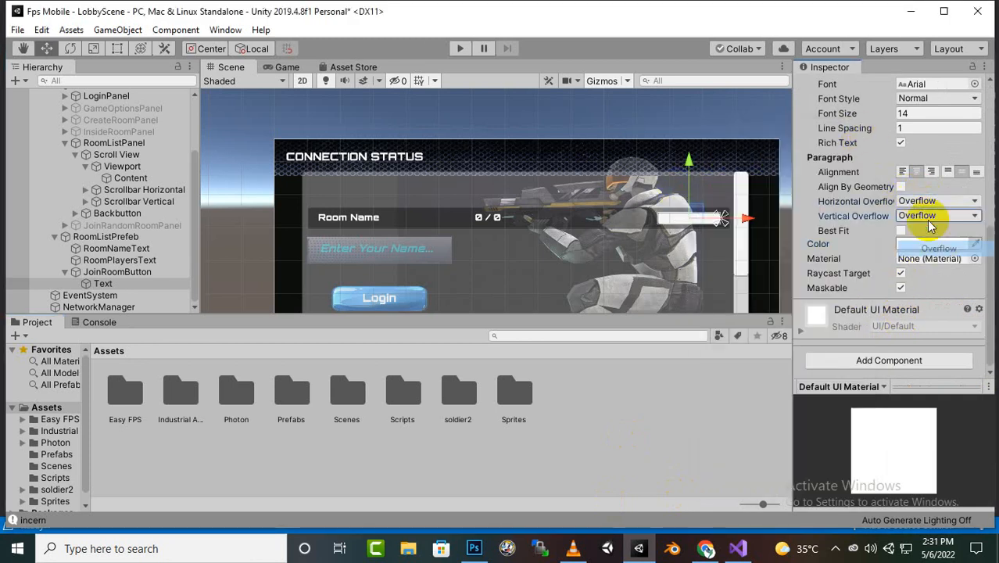
left_click(932, 115)
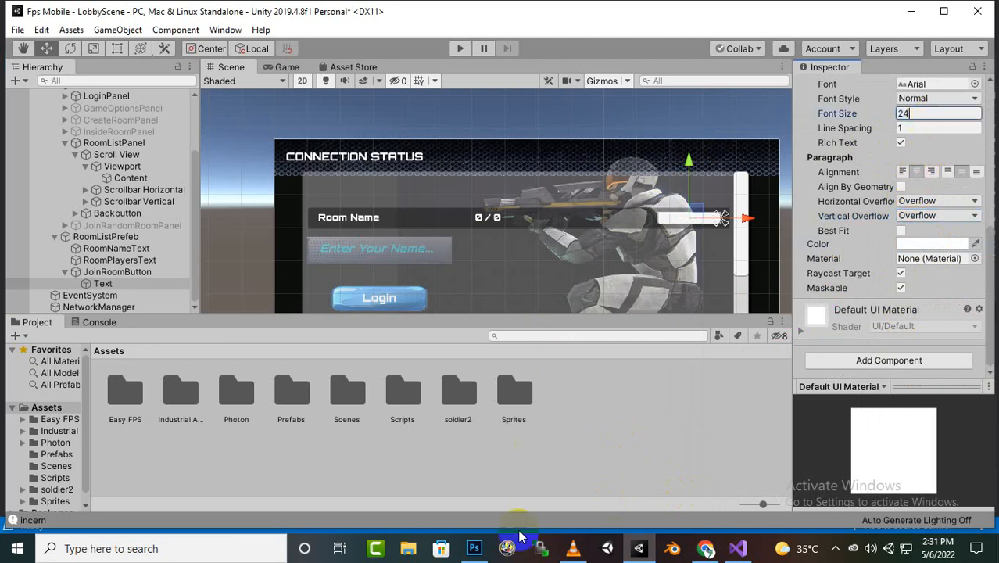
Assign the blueflat sprite from the Sprites/flat folder as JoinRoomButton's source image.
double_click(508, 391)
double_click(177, 390)
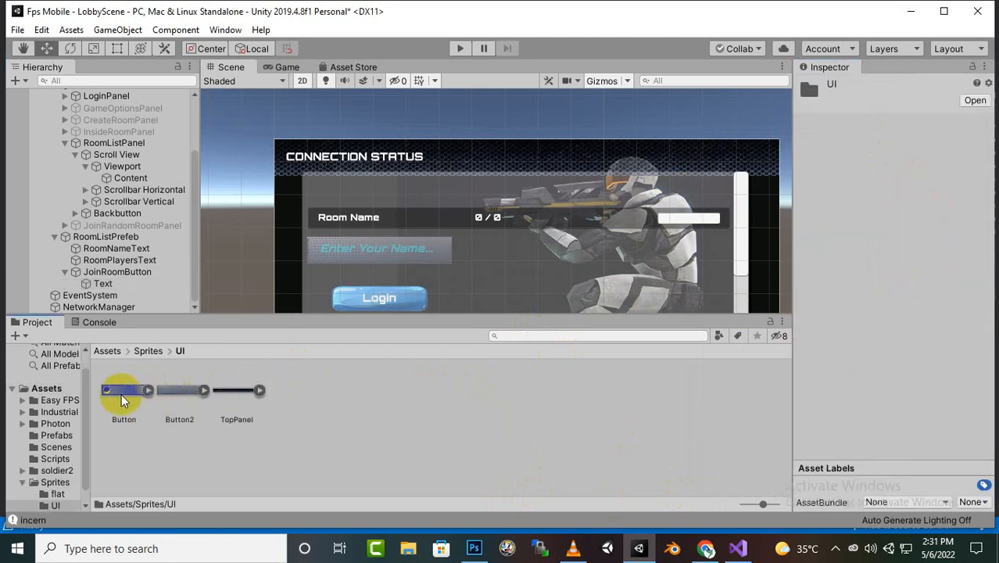
left_click(156, 350)
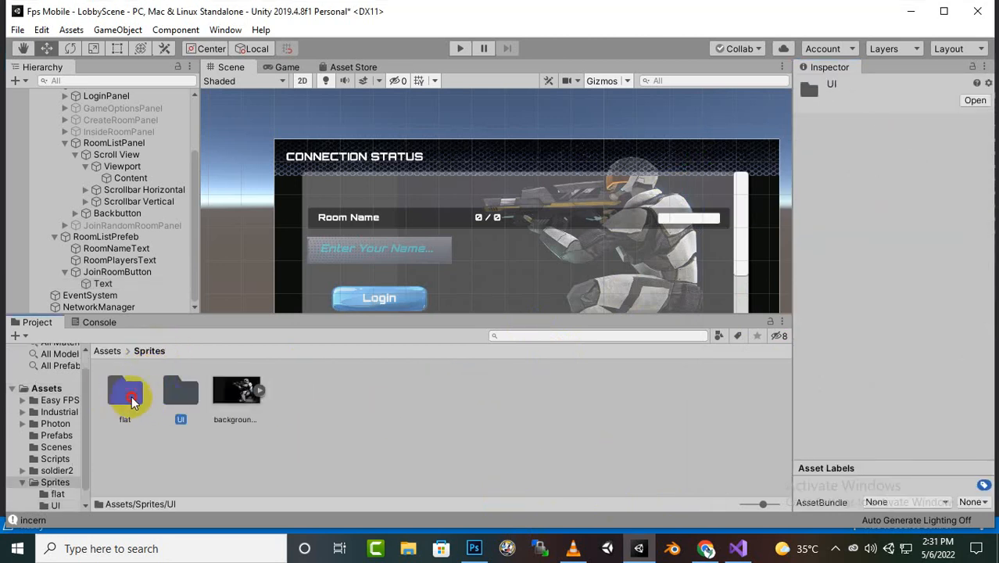
double_click(132, 395)
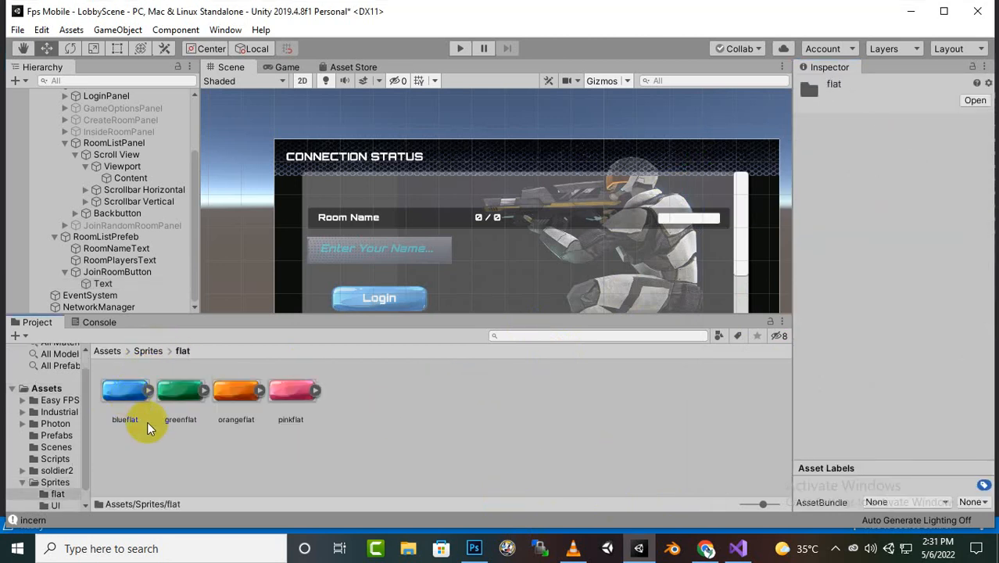
left_click(117, 271)
scroll(969, 290, "down", 5)
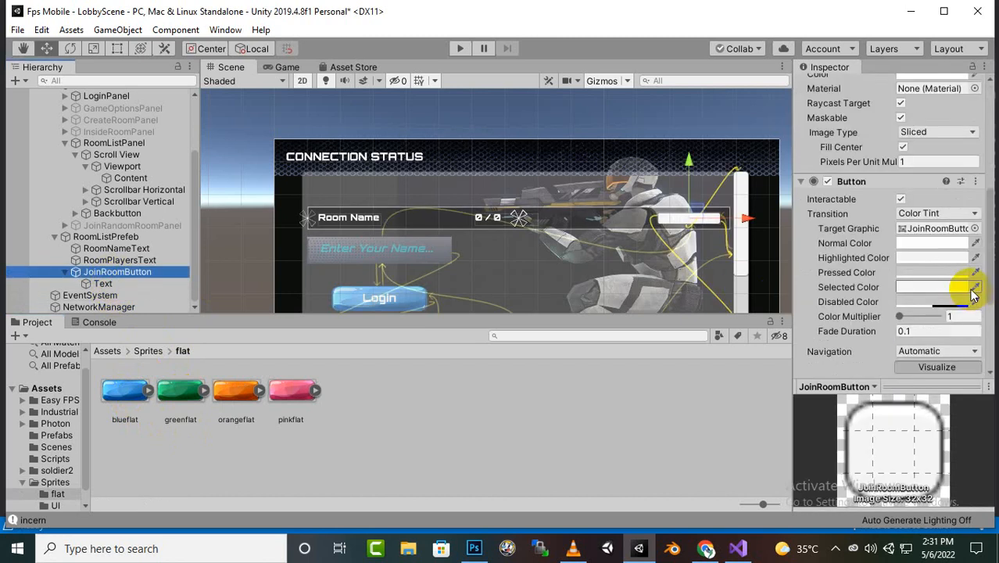
scroll(971, 291, "up", 5)
scroll(911, 258, "down", 3)
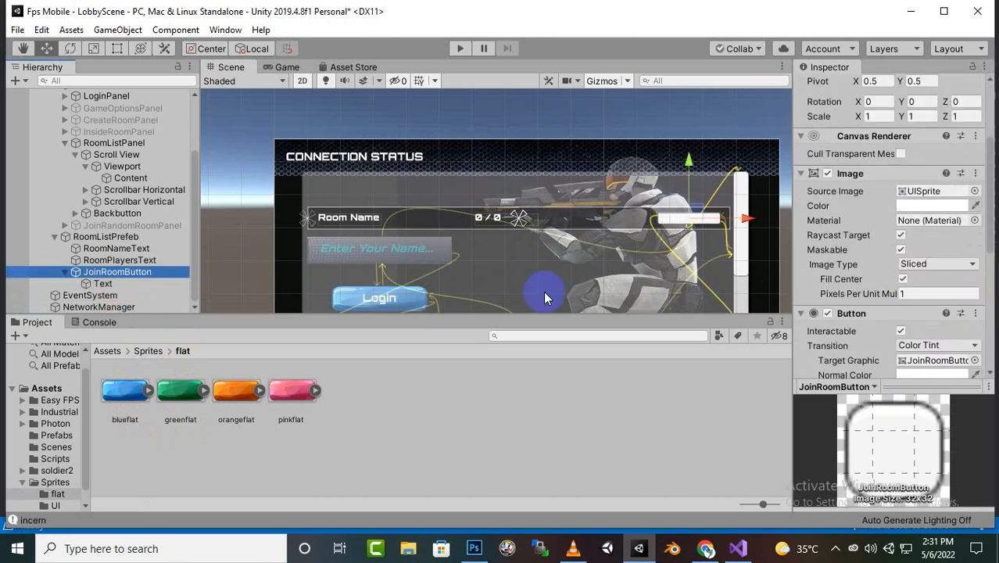
left_click_drag(125, 388, 922, 193)
Change the button label's font to Orbitron Black and set its font size to 18.
scroll(729, 226, "up", 5)
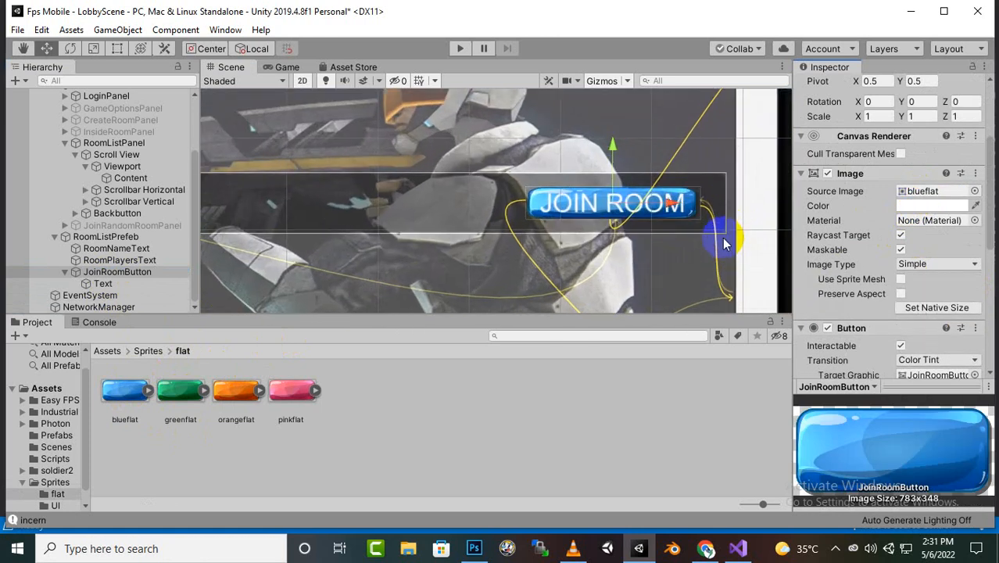
scroll(687, 227, "up", 3)
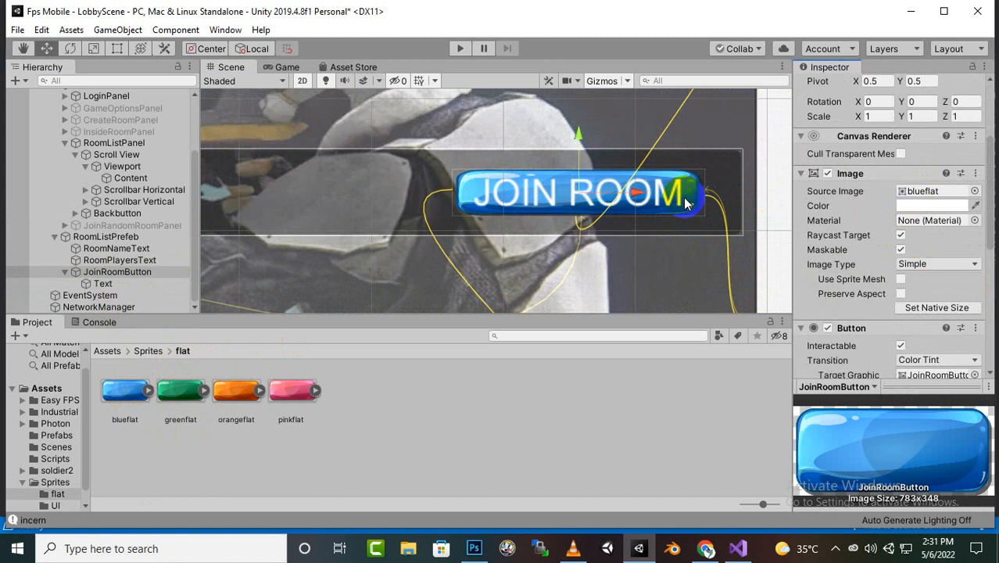
left_click(129, 283)
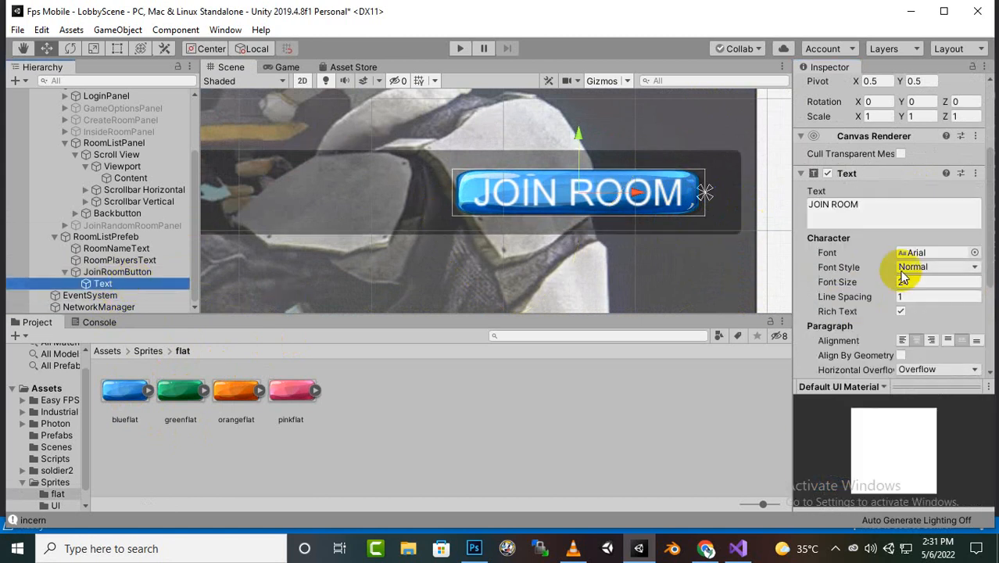
left_click(974, 252)
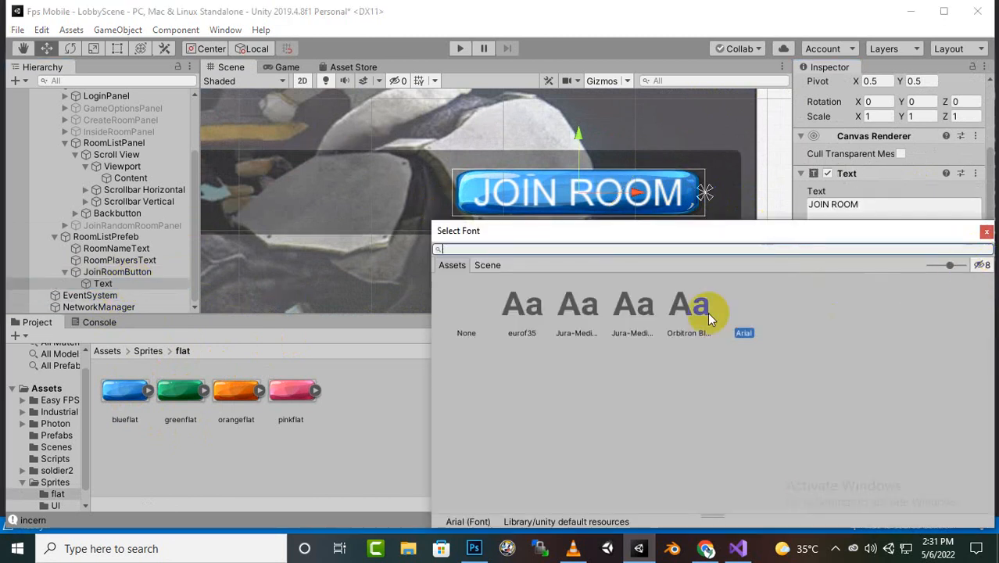
double_click(689, 309)
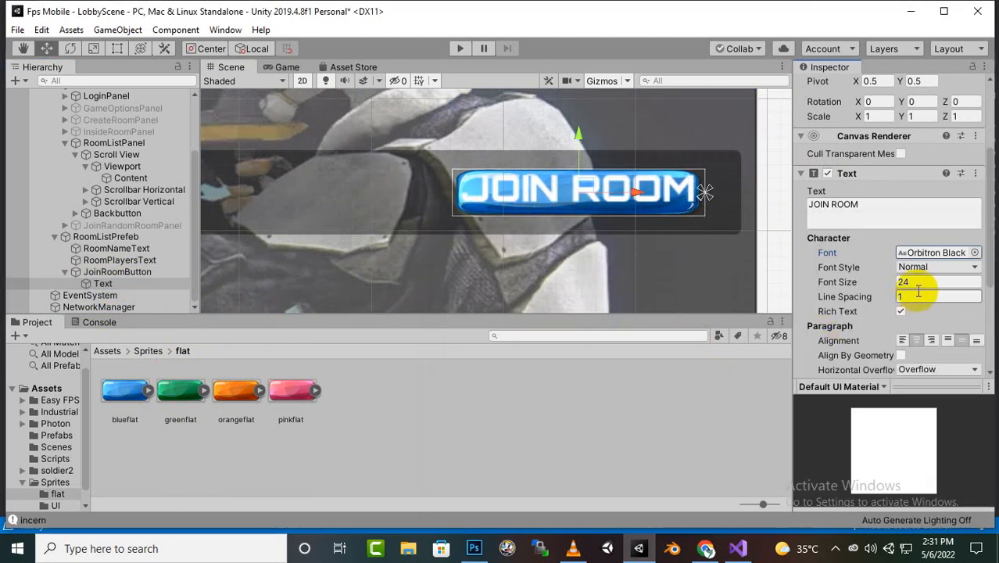
left_click(914, 282)
type("18")
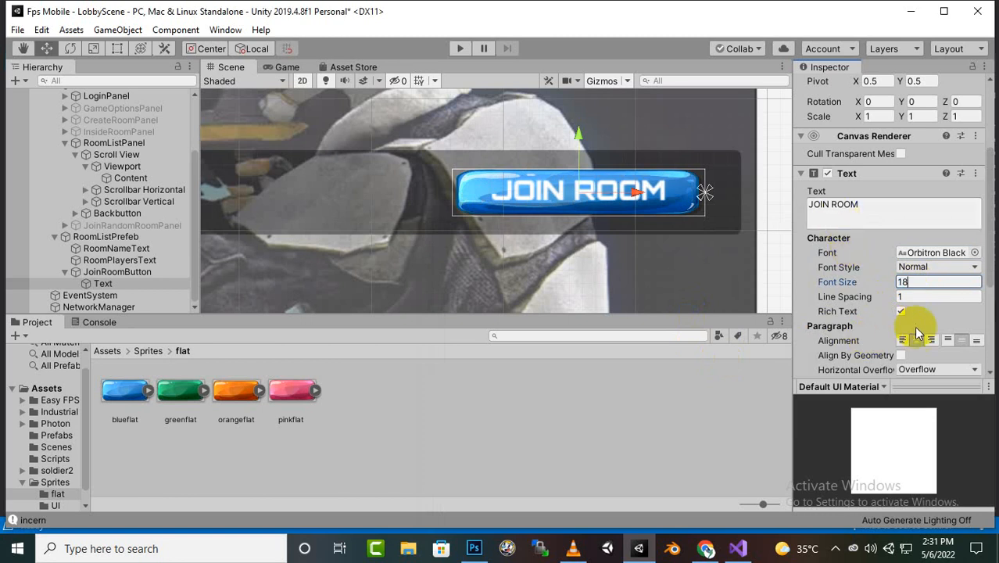
scroll(926, 296, "down", 3)
left_click(934, 239)
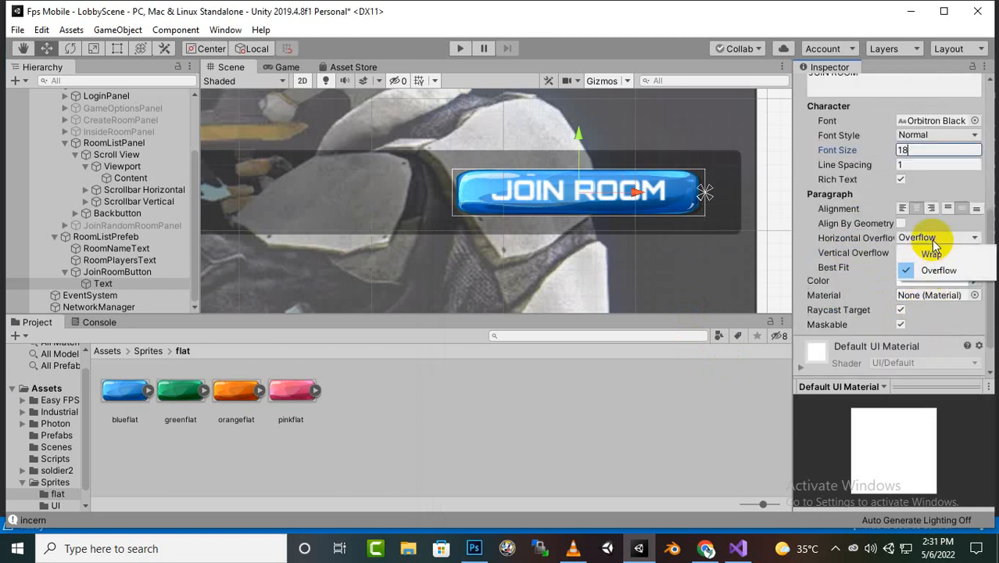
left_click(937, 239)
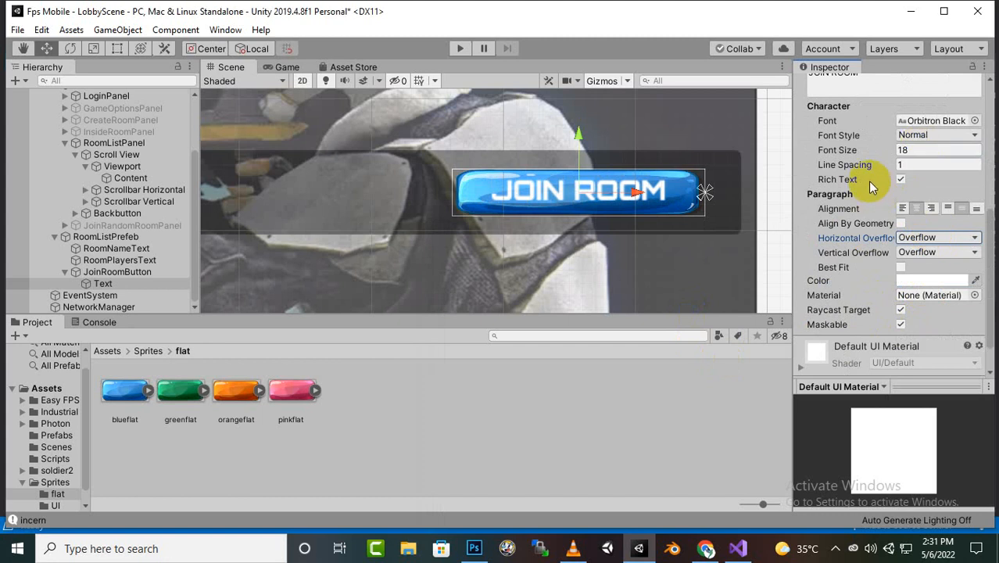
Move RoomPlayersText slightly to the right along the room entry bar.
scroll(562, 185, "down", 6)
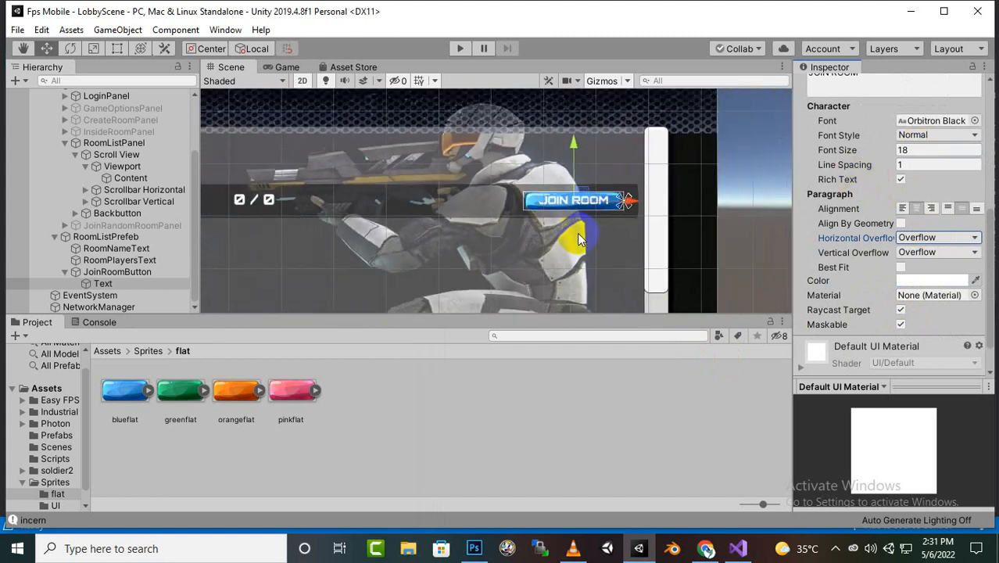
scroll(576, 233, "down", 8)
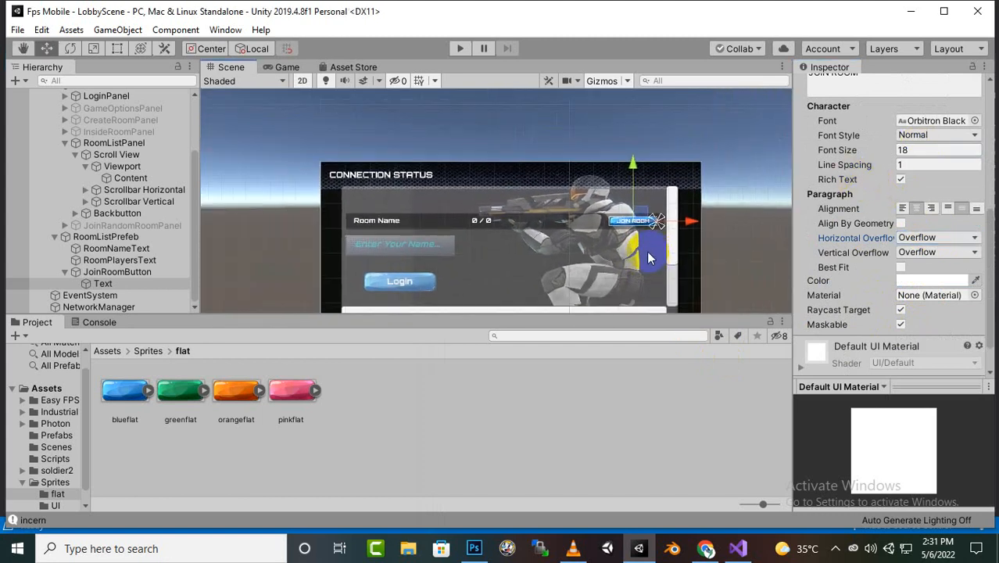
scroll(642, 252, "up", 3)
middle_click_drag(640, 250, 768, 250)
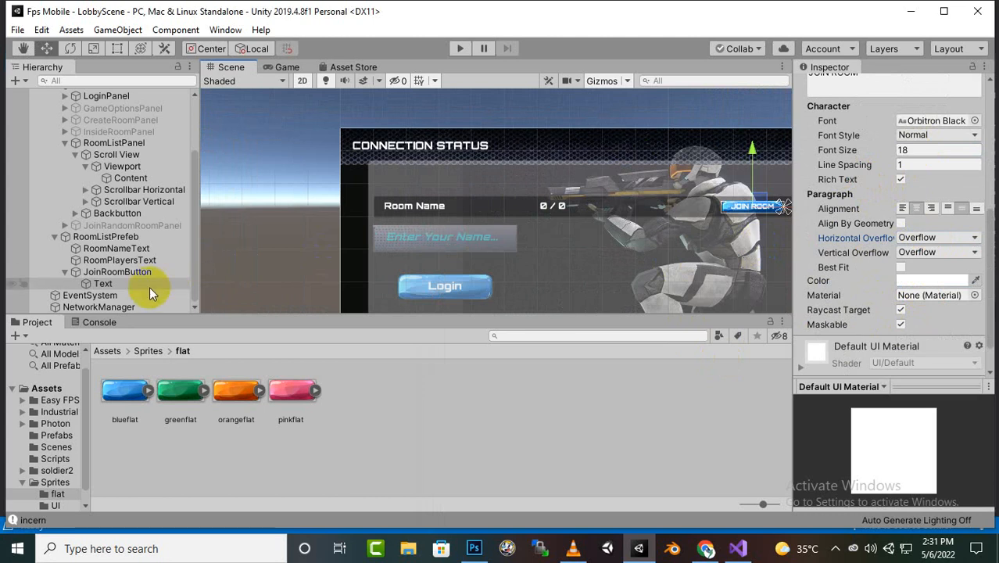
left_click(146, 262)
left_click_drag(632, 207, 653, 207)
Collapse RoomListPrefeb in the hierarchy and move the whole entry bar up to the top of the scroll view area.
left_click(108, 237)
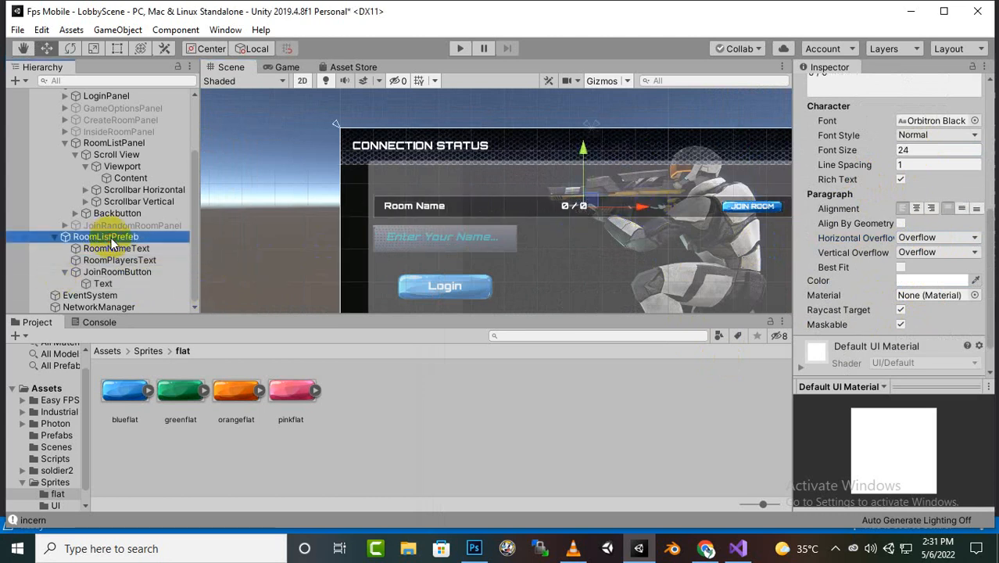
left_click(65, 271)
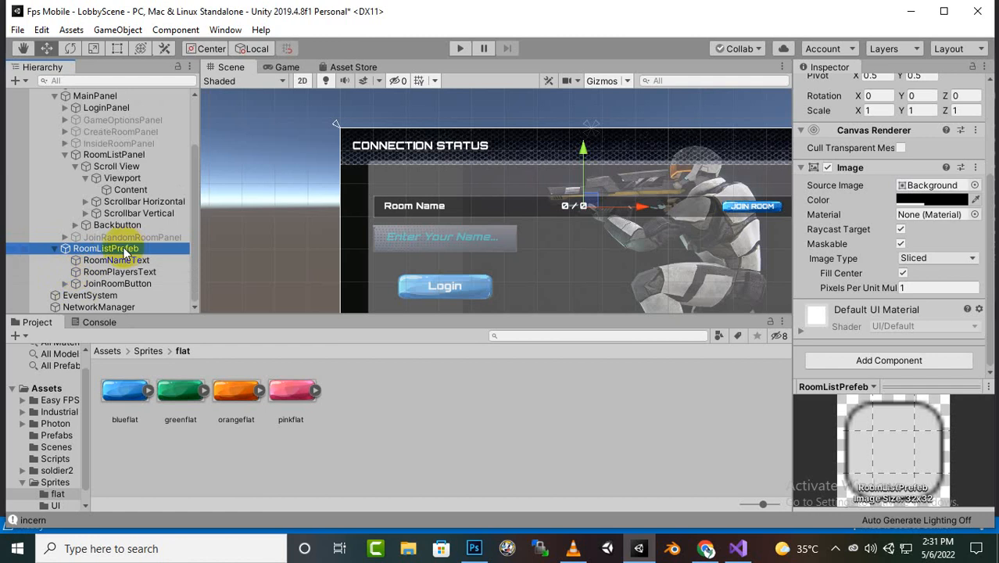
left_click(55, 248)
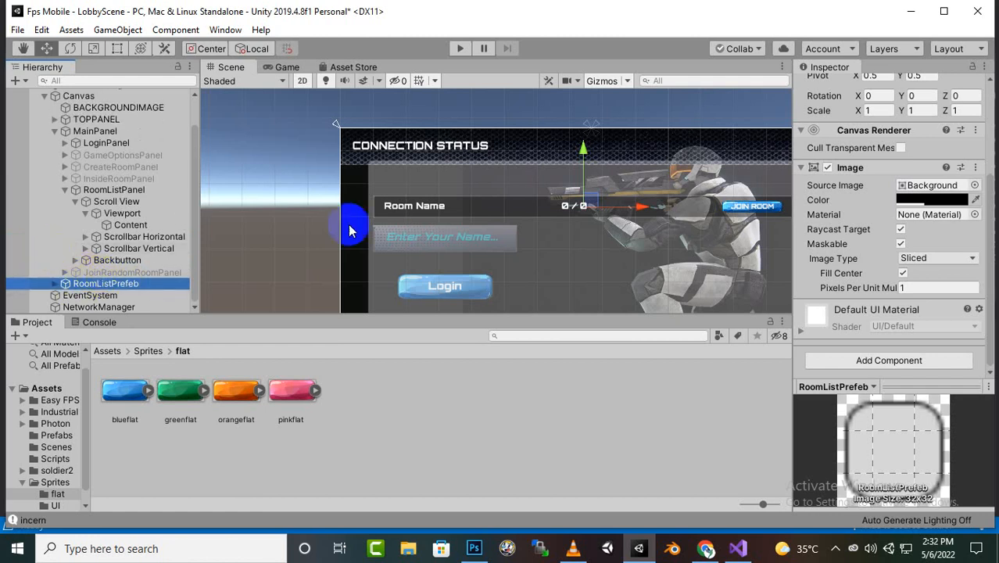
key("f")
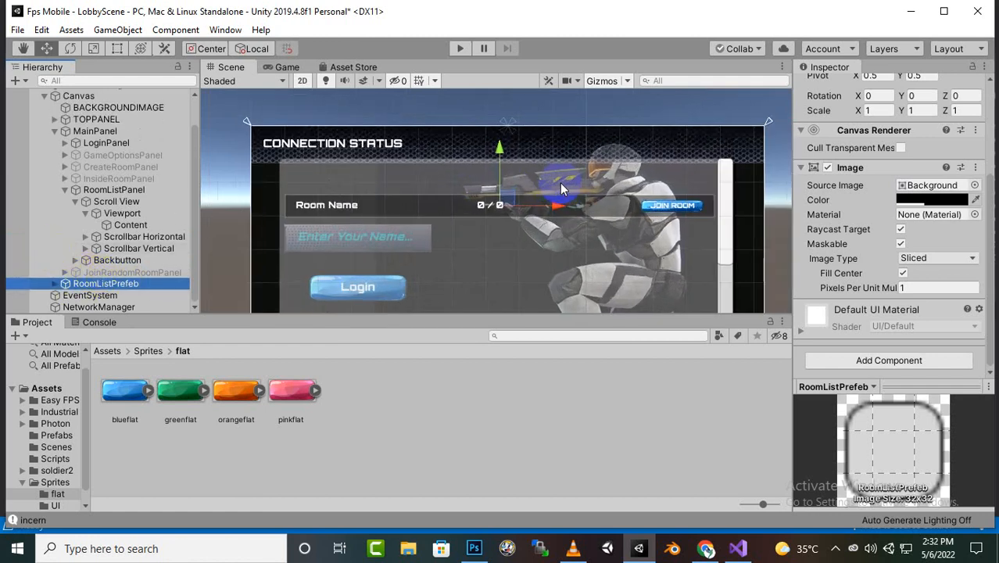
left_click_drag(524, 158, 505, 127)
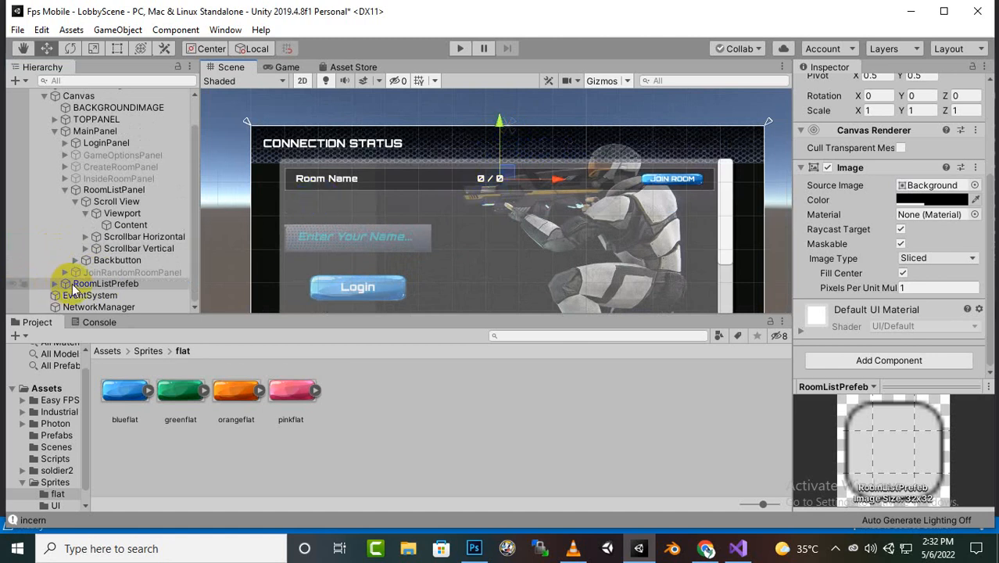
Make RoomListPrefeb a child of the Scroll View's Content object and return to the project's root Assets folder.
left_click_drag(74, 286, 132, 225)
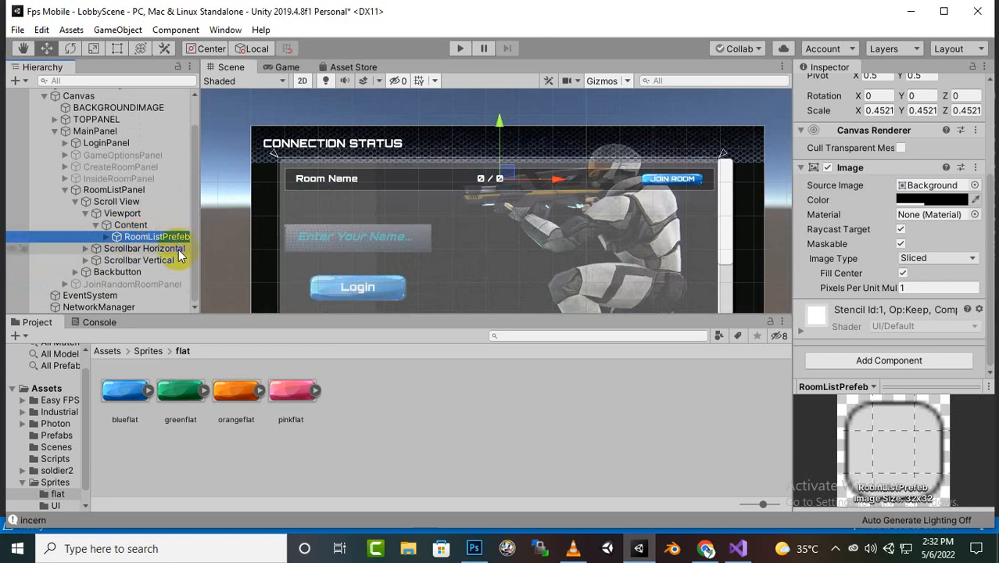
left_click(111, 351)
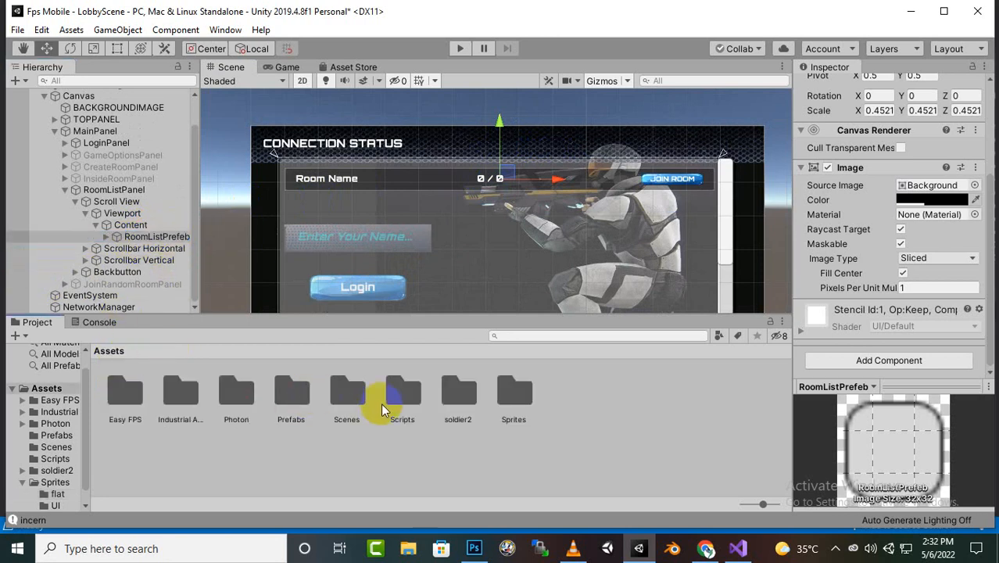
Open the project's Prefabs folder and delete the RoomListPrefeb instance from the Scroll View's Content object.
left_click(289, 399)
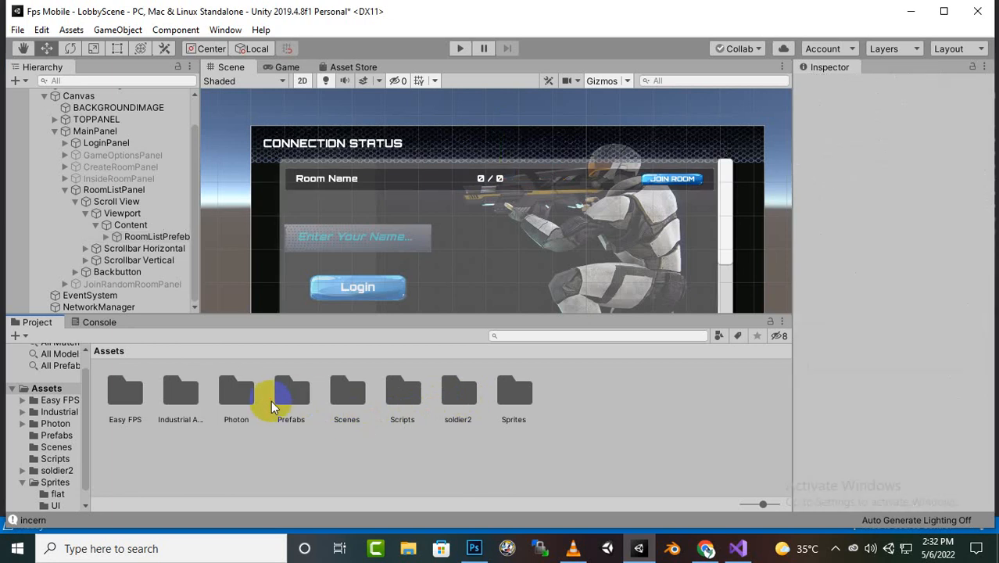
double_click(278, 397)
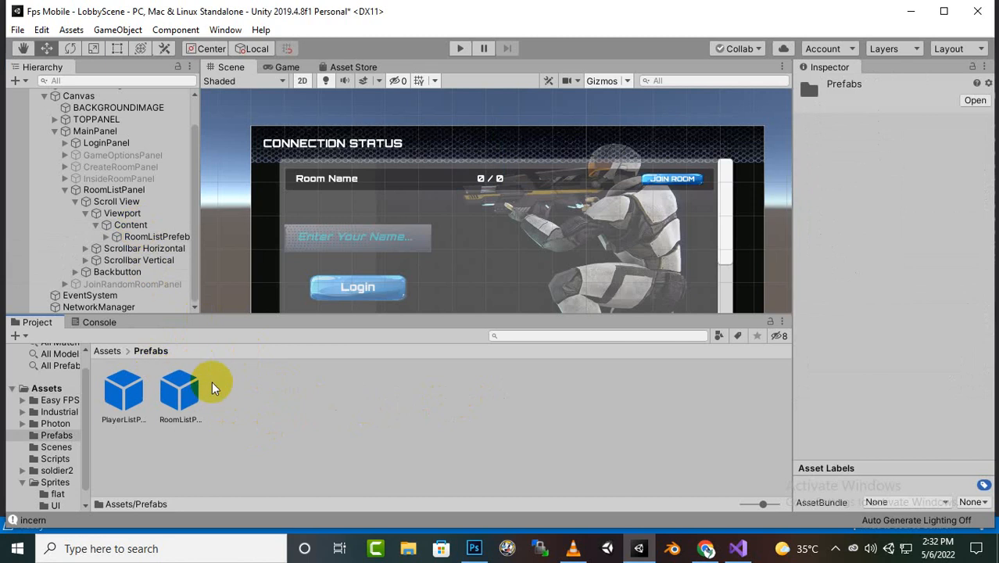
left_click(113, 412)
left_click(178, 397)
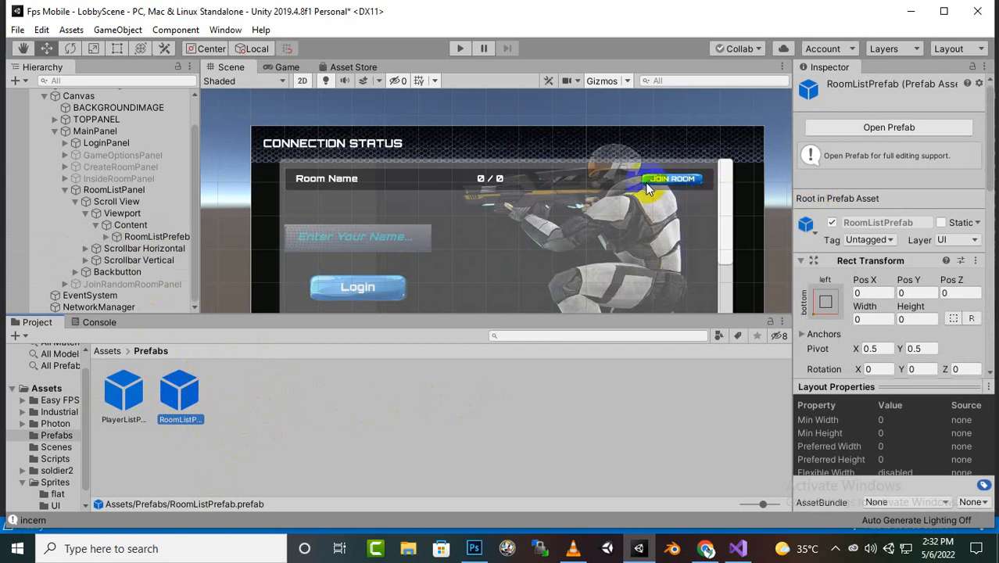
left_click(148, 236)
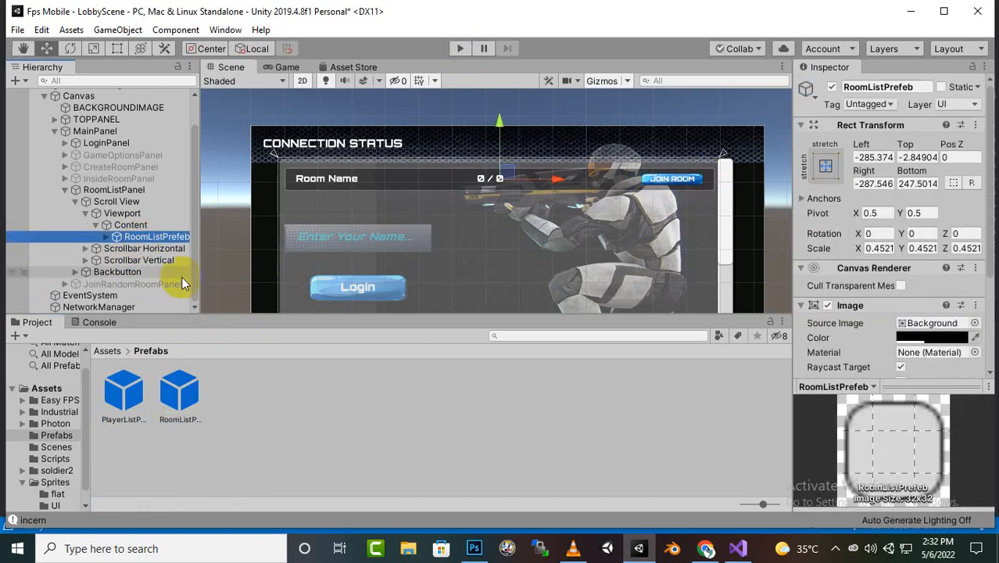
key("Delete")
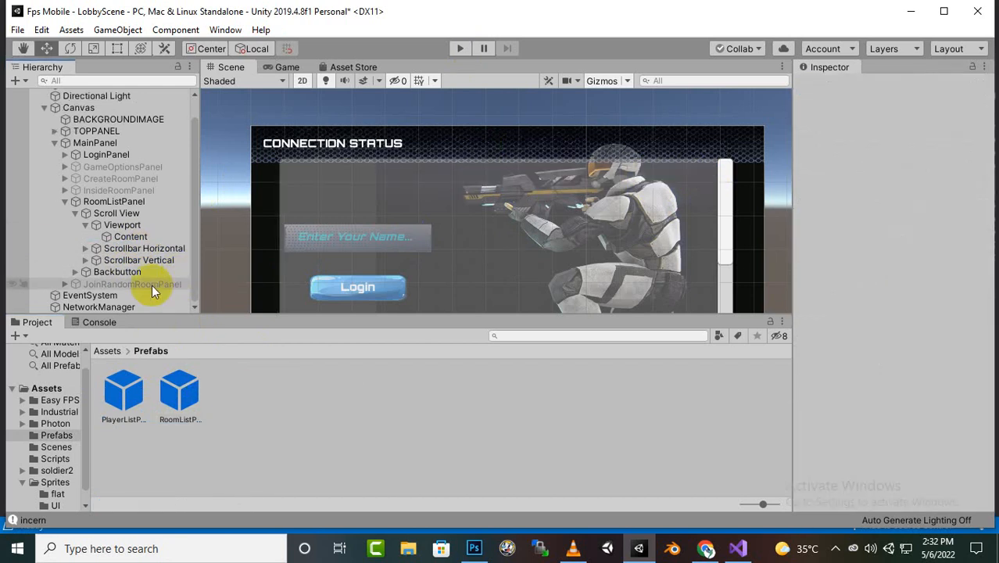
On NetworkManager, assign the RoomListPrefab asset as the Room List Entry prefab and Content as the Room List Parent object.
left_click(111, 307)
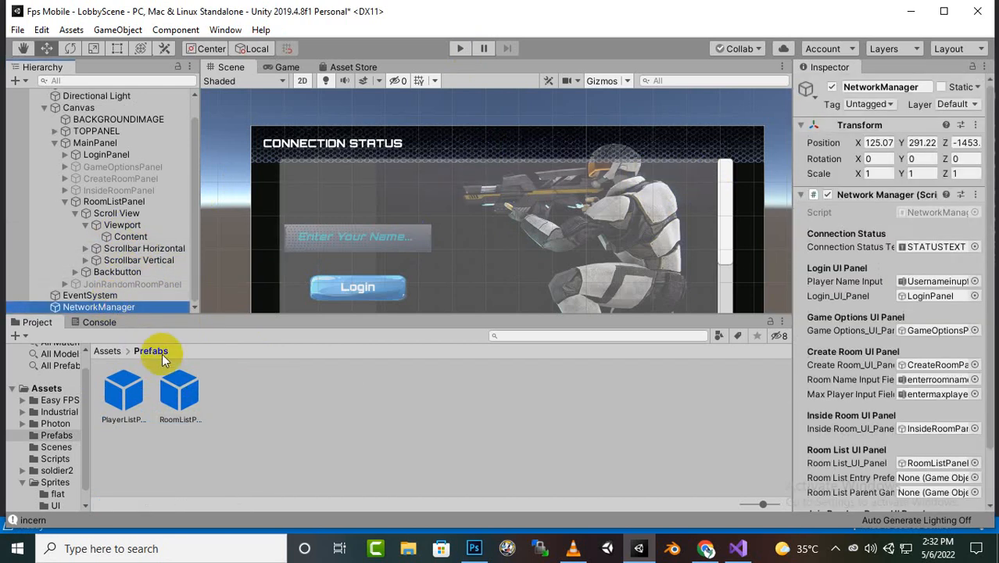
scroll(887, 358, "down", 2)
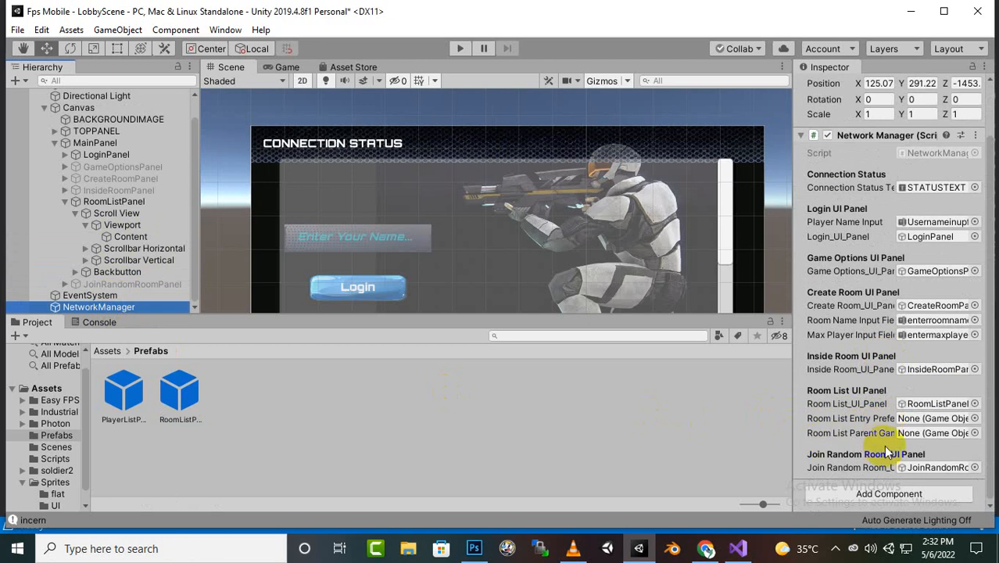
left_click_drag(203, 402, 900, 418)
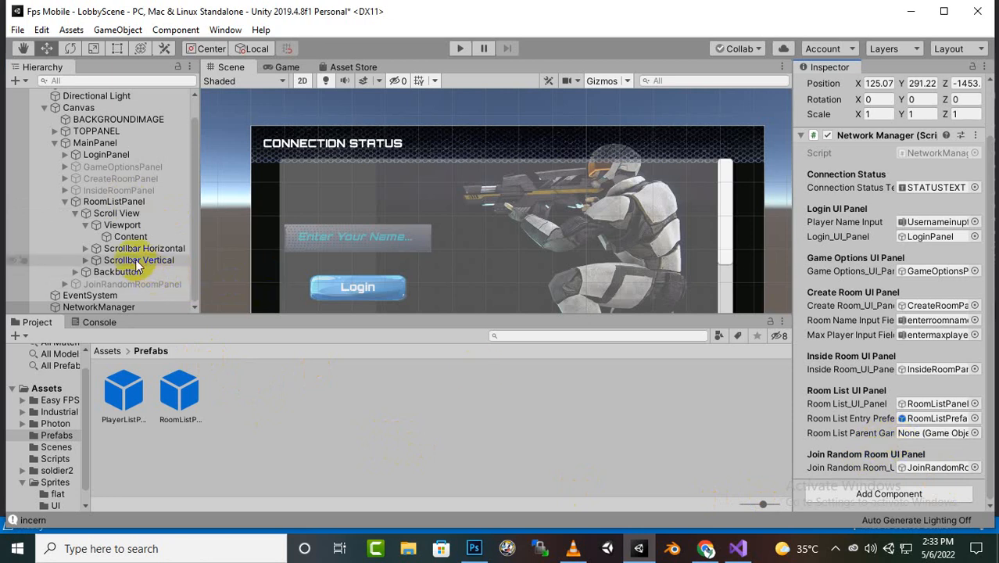
left_click_drag(126, 240, 951, 451)
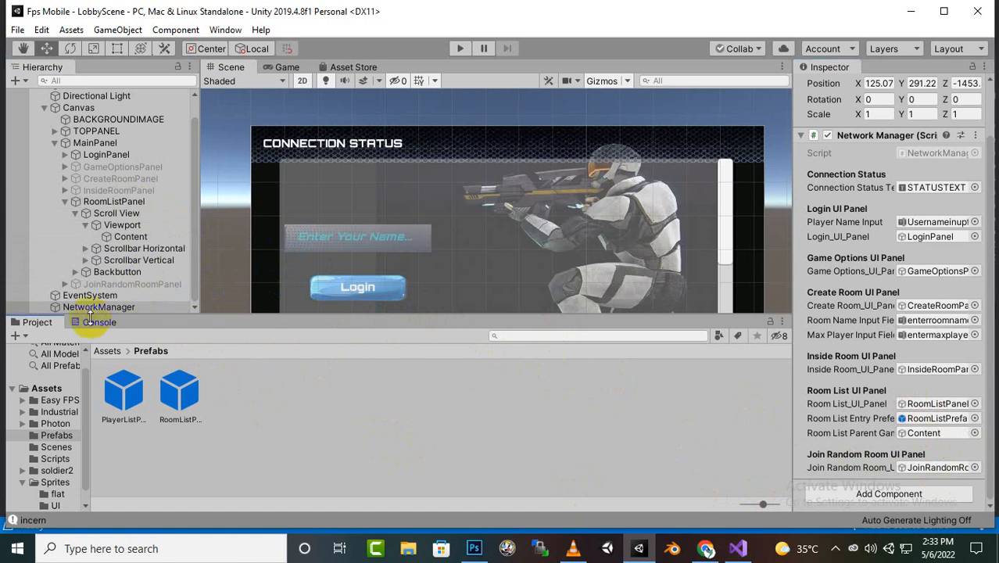
Clear the console and deactivate RoomListPanel in the scene.
left_click(94, 321)
left_click(20, 336)
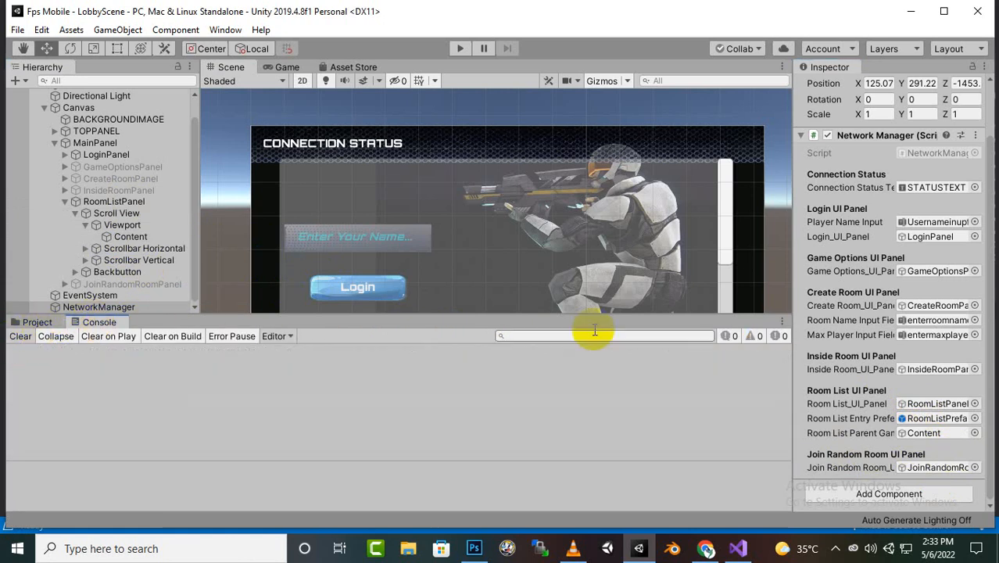
left_click(128, 200)
scroll(952, 196, "up", 2)
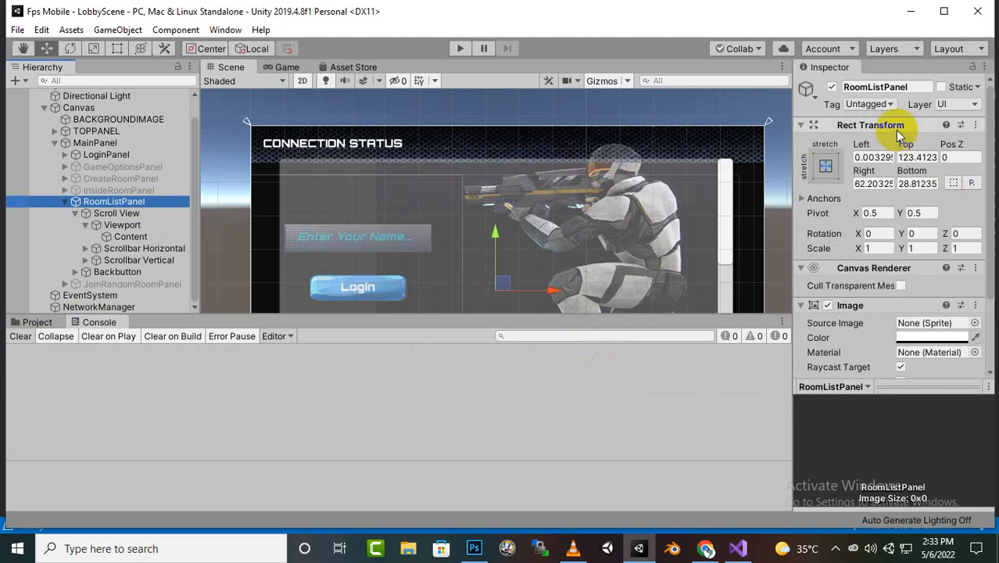
left_click(831, 88)
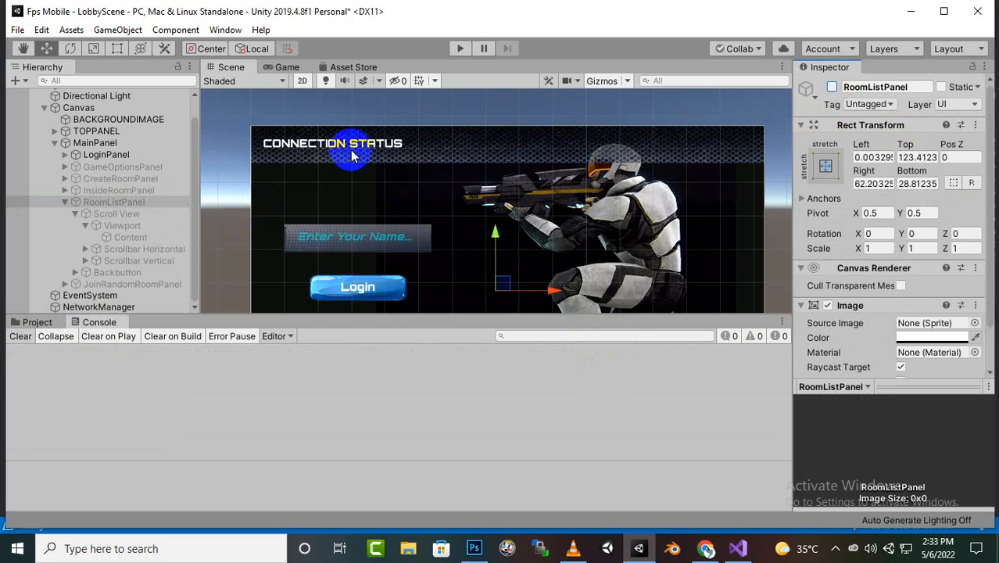
Open the build settings and check the contents of the build destination folder without building.
left_click(17, 29)
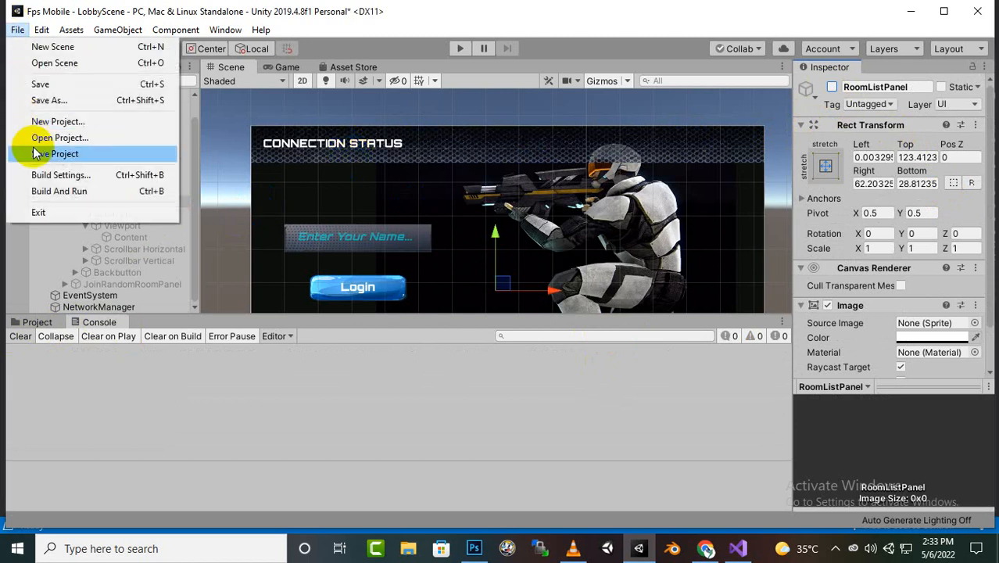
left_click(39, 174)
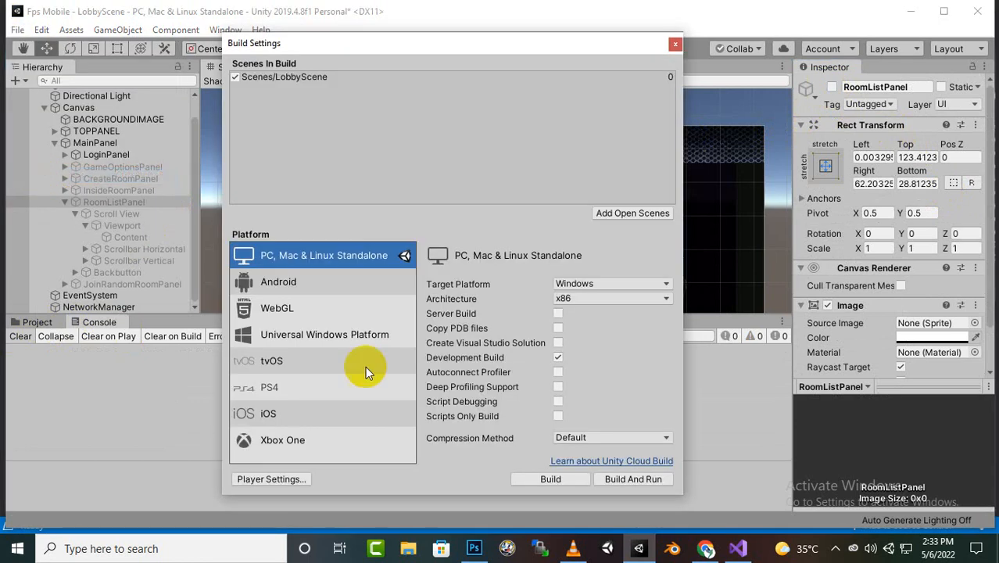
left_click(513, 478)
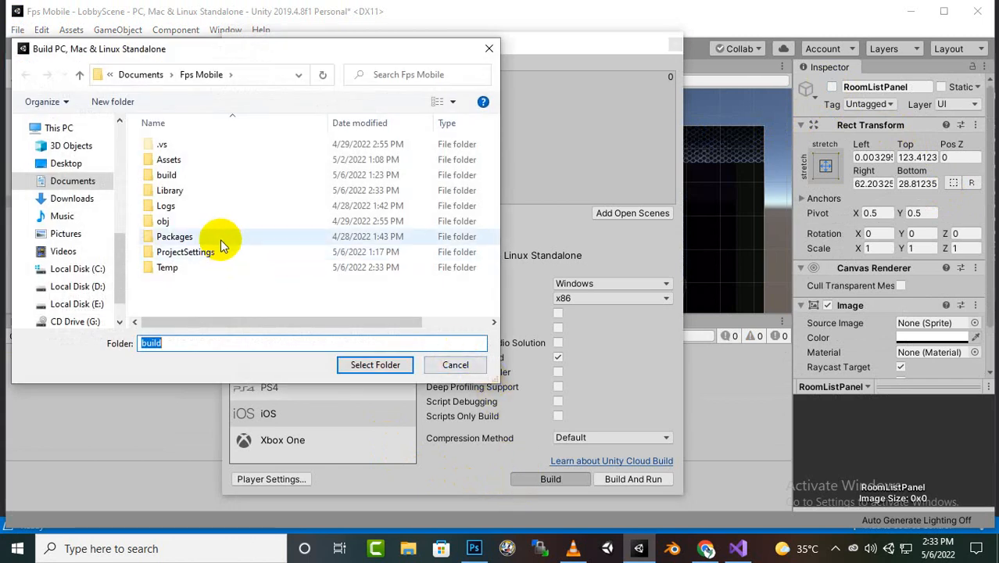
double_click(194, 175)
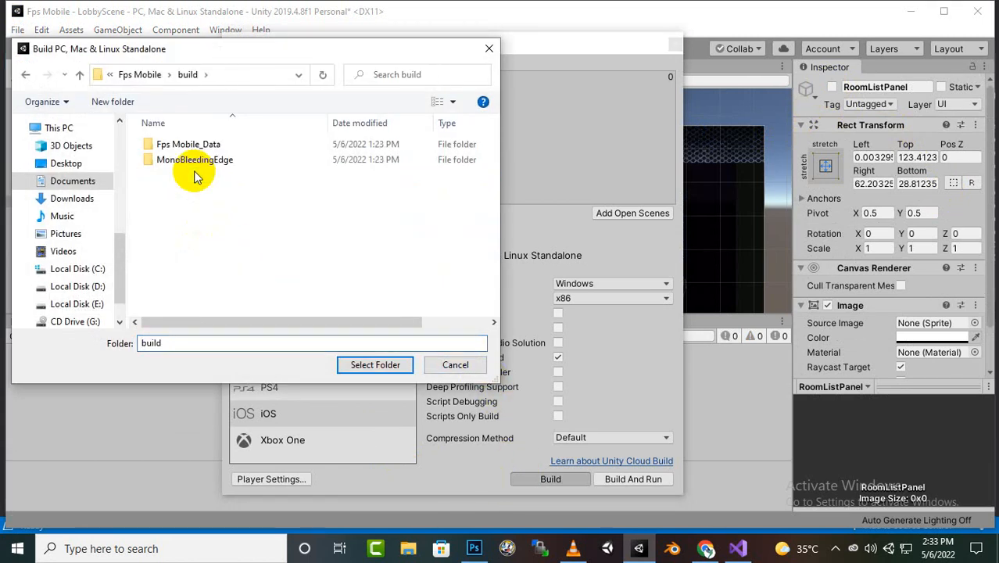
left_click(455, 367)
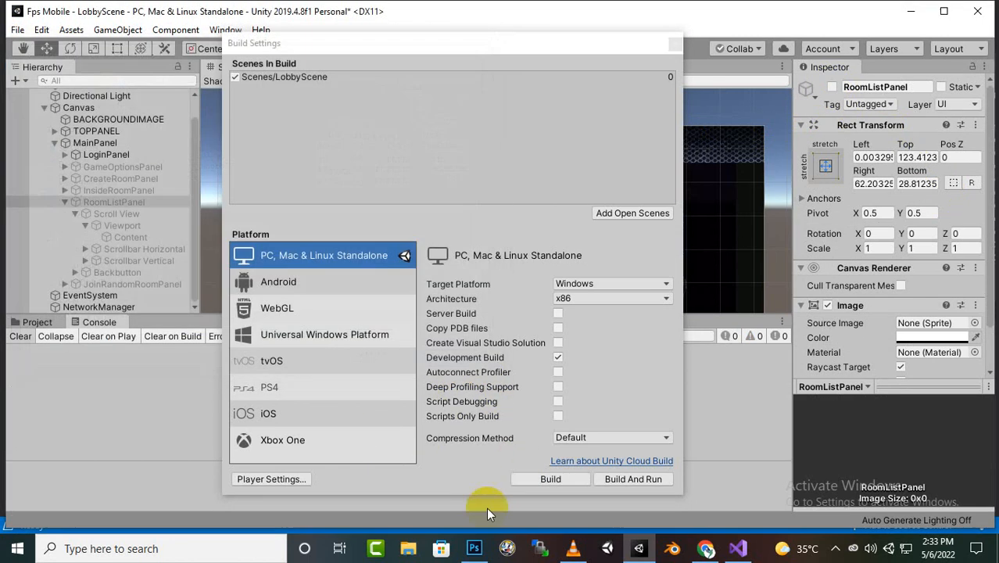
In File Explorer, open the build folder inside Documents > Fps Mobile and delete everything in it.
left_click(408, 548)
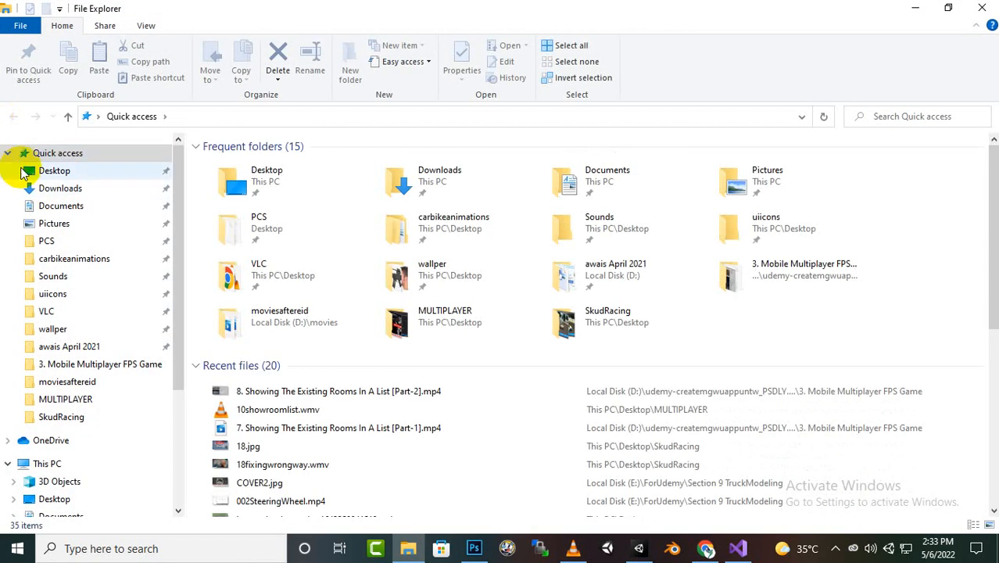
left_click(62, 206)
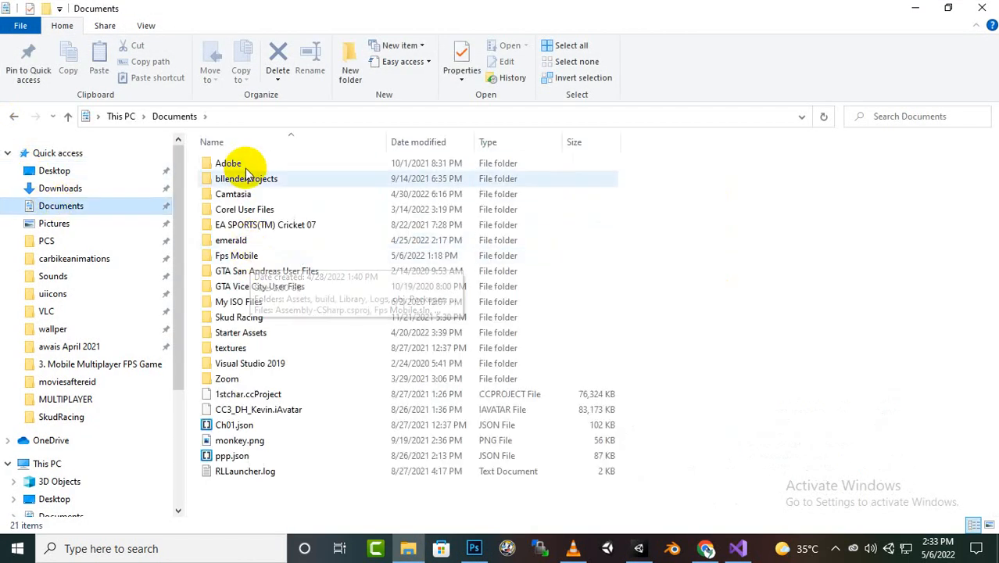
double_click(254, 257)
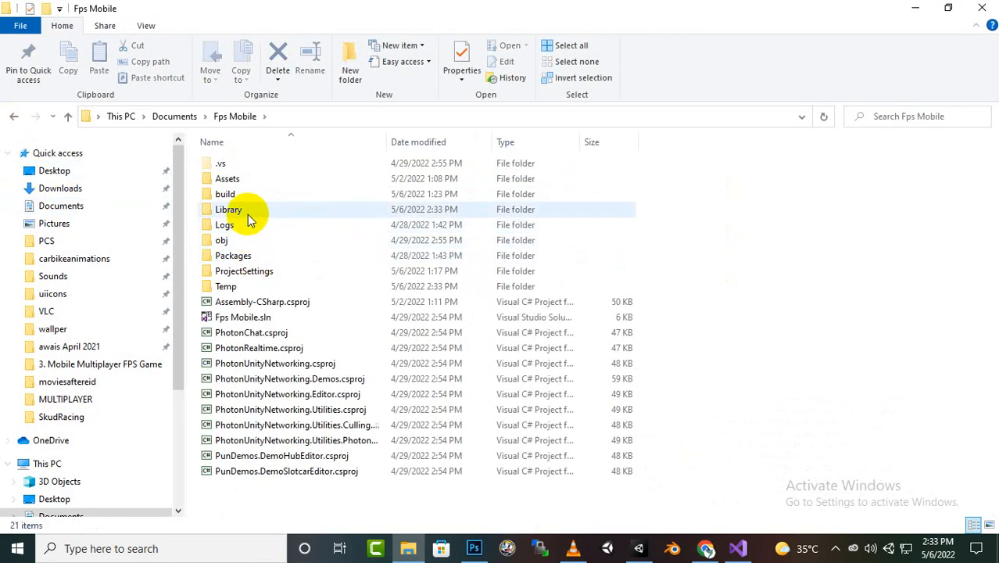
left_click(247, 196)
double_click(246, 200)
left_click_drag(305, 290, 208, 121)
key("Delete")
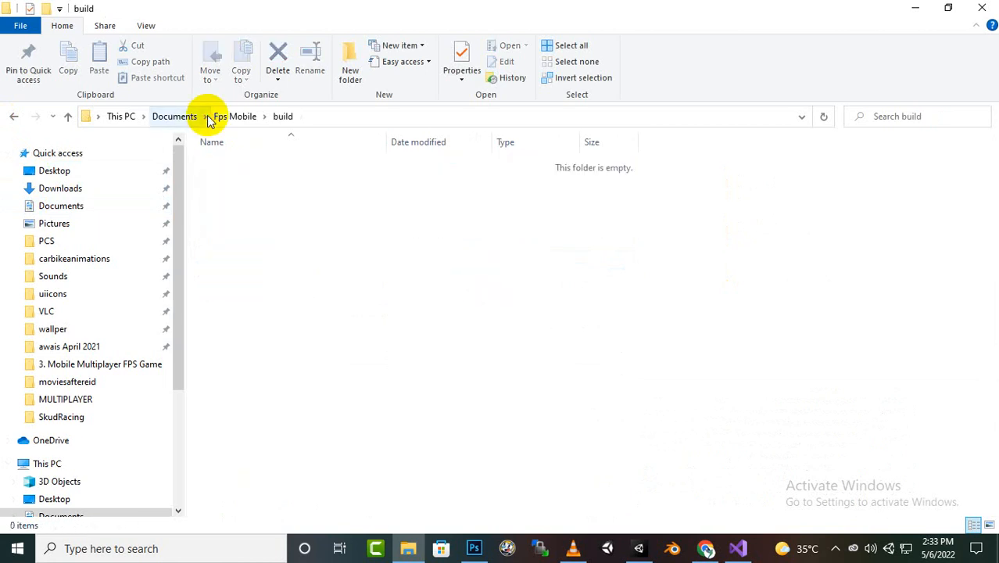
Return to Unity and build the PC standalone player into the Fps Mobile project's build folder.
left_click(641, 546)
left_click(545, 478)
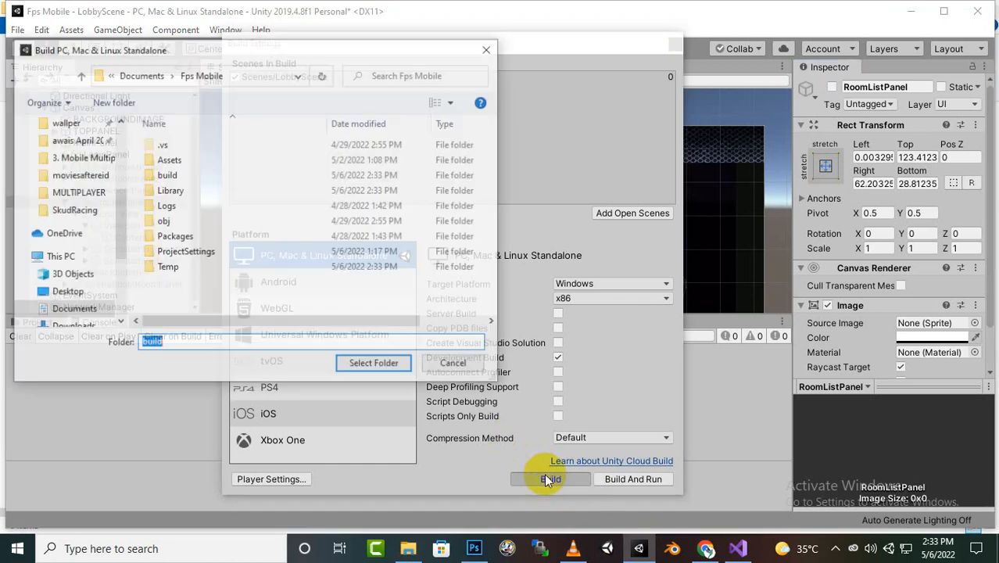
left_click(242, 163)
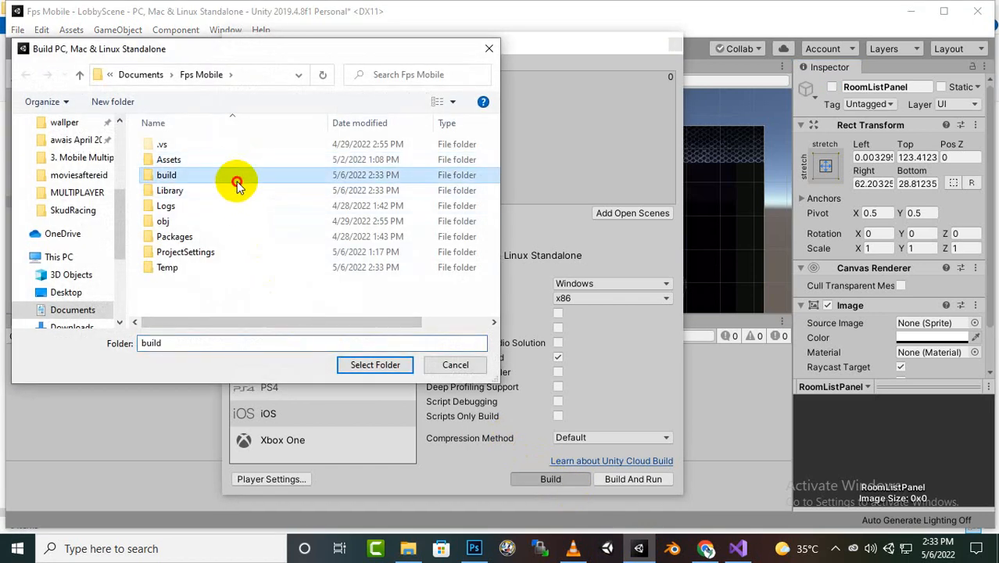
double_click(235, 177)
left_click(366, 366)
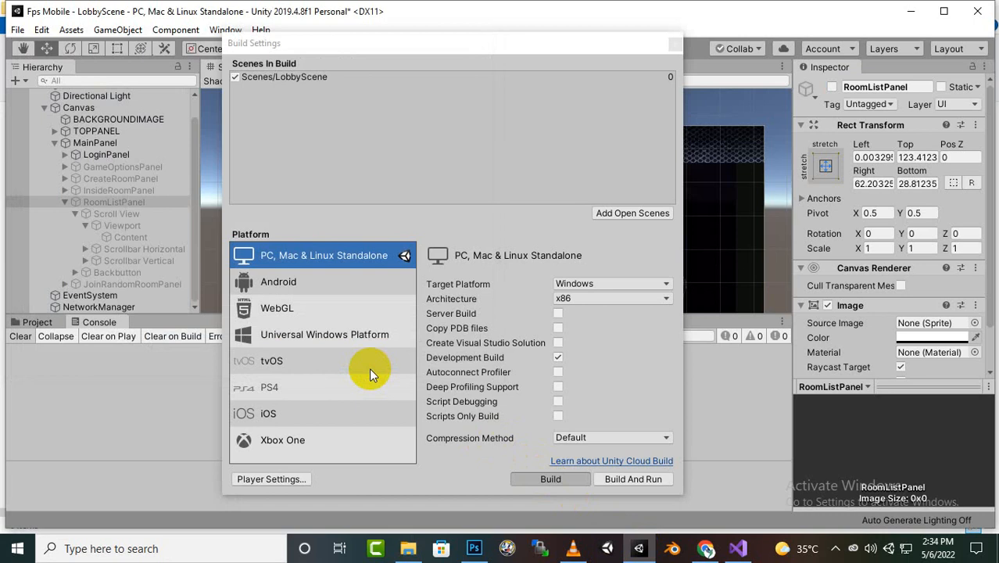
left_click(835, 548)
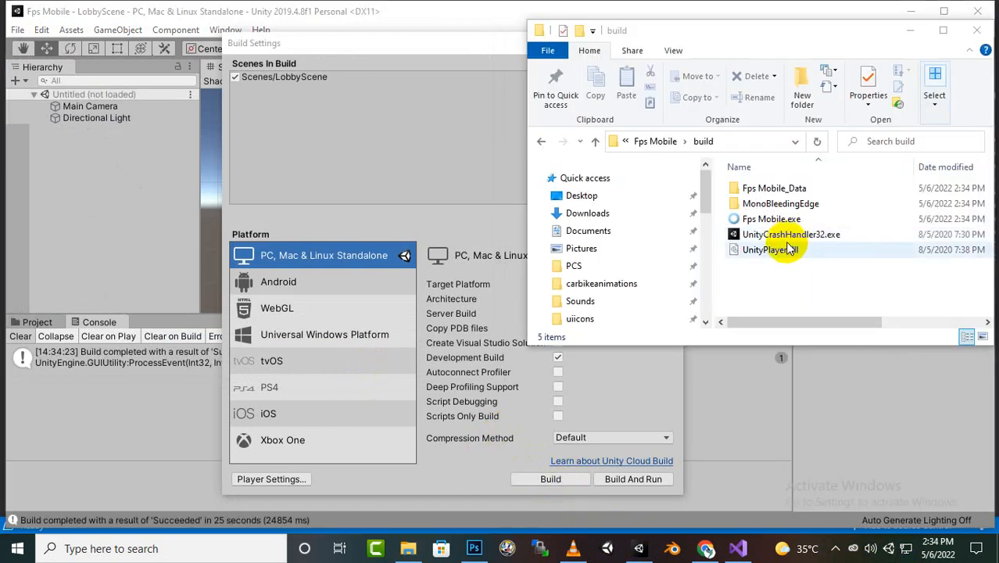
Launch the built Fps Mobile.exe, and run LobbyScene in the editor after closing the build settings.
left_click(784, 221)
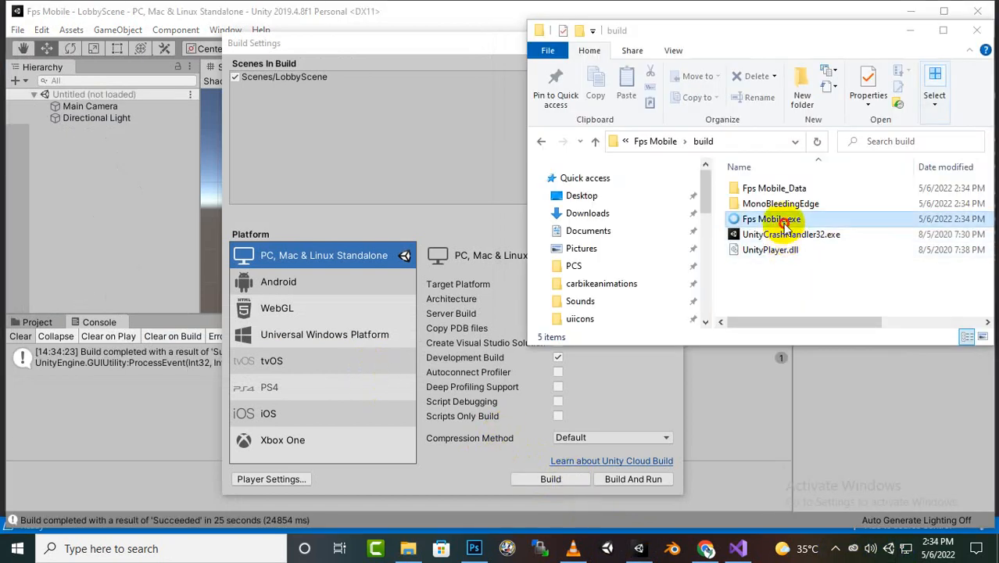
left_click(834, 548)
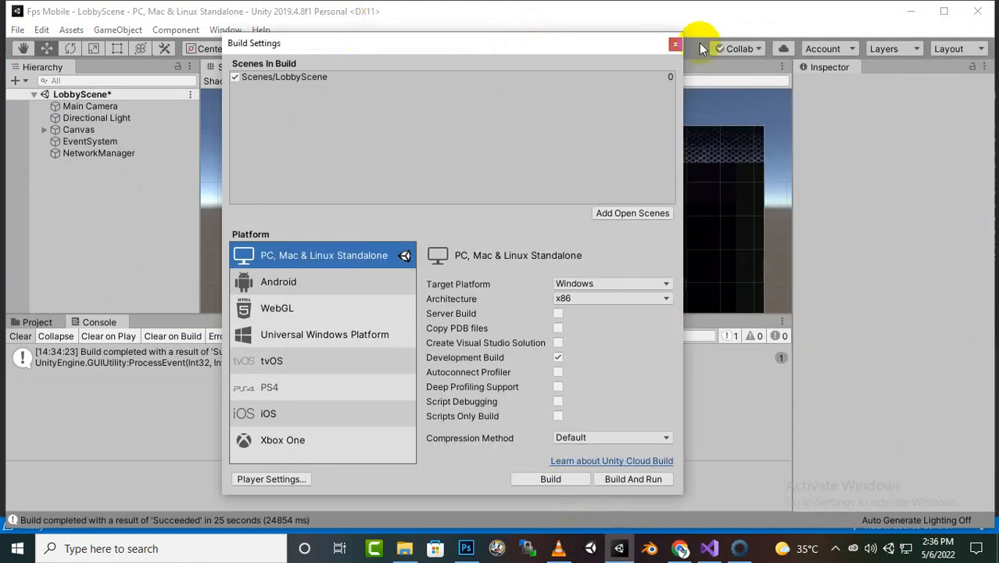
left_click(672, 39)
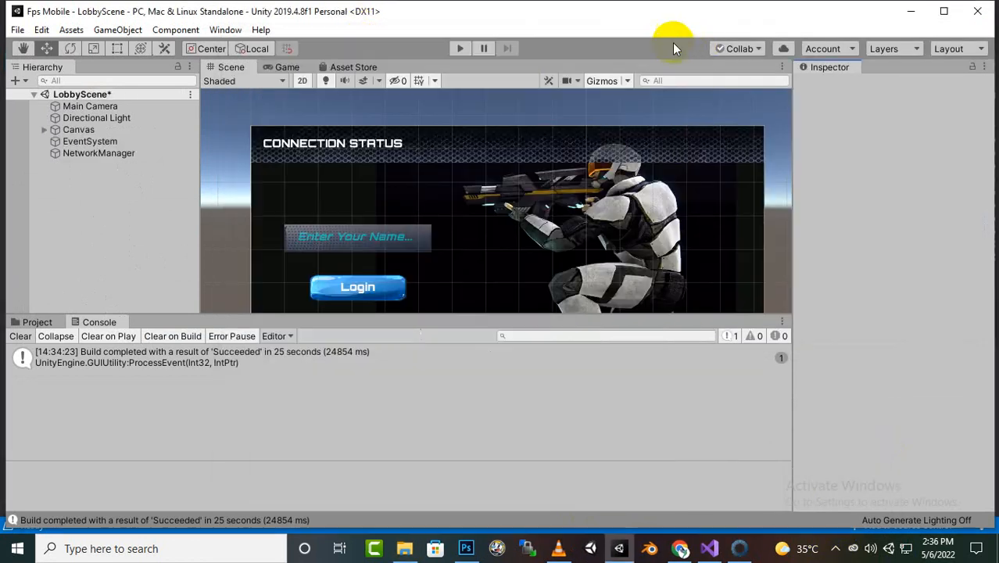
left_click(462, 49)
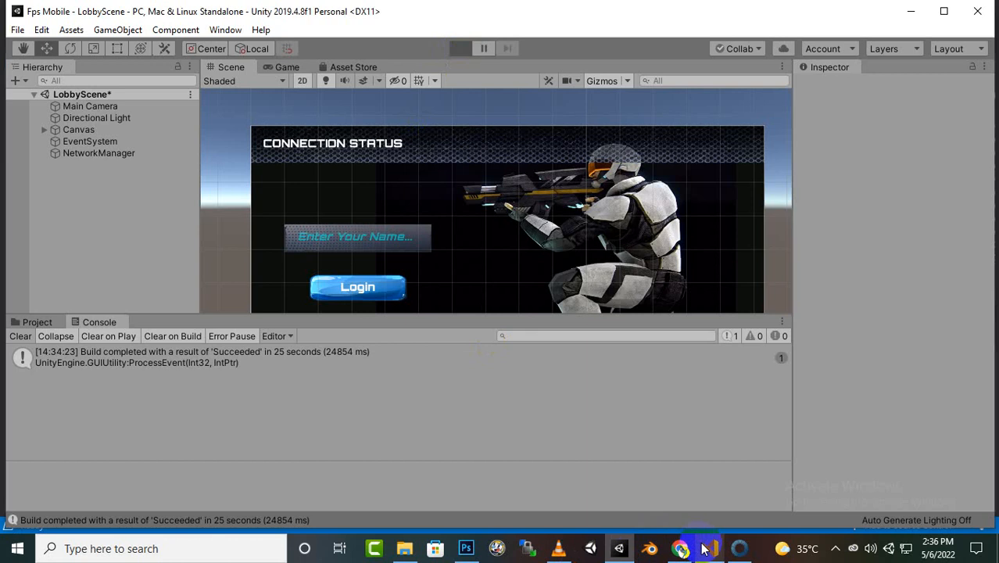
In the built Fps Mobile game, enter a player name and log in.
left_click(740, 549)
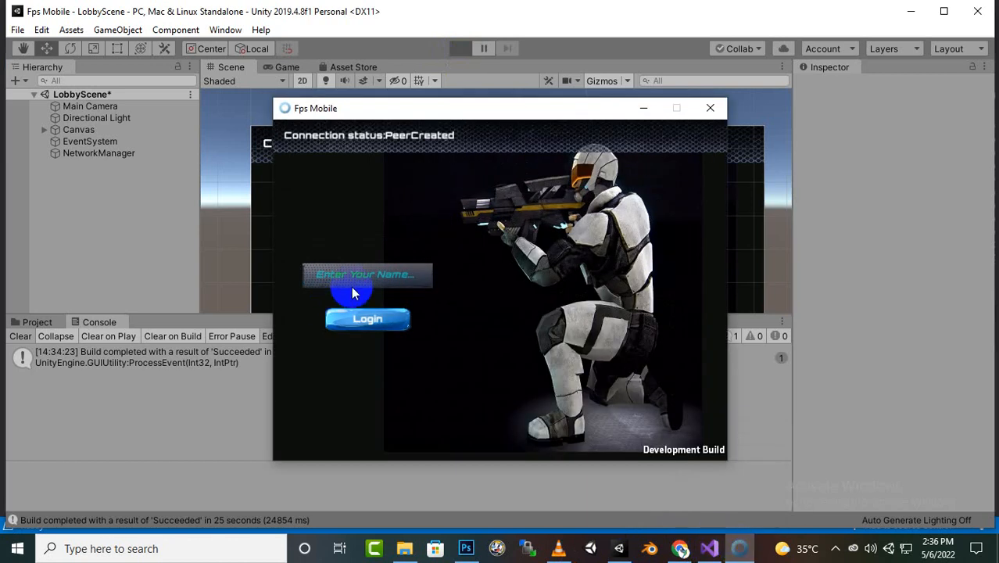
left_click(392, 278)
type("WRQAS")
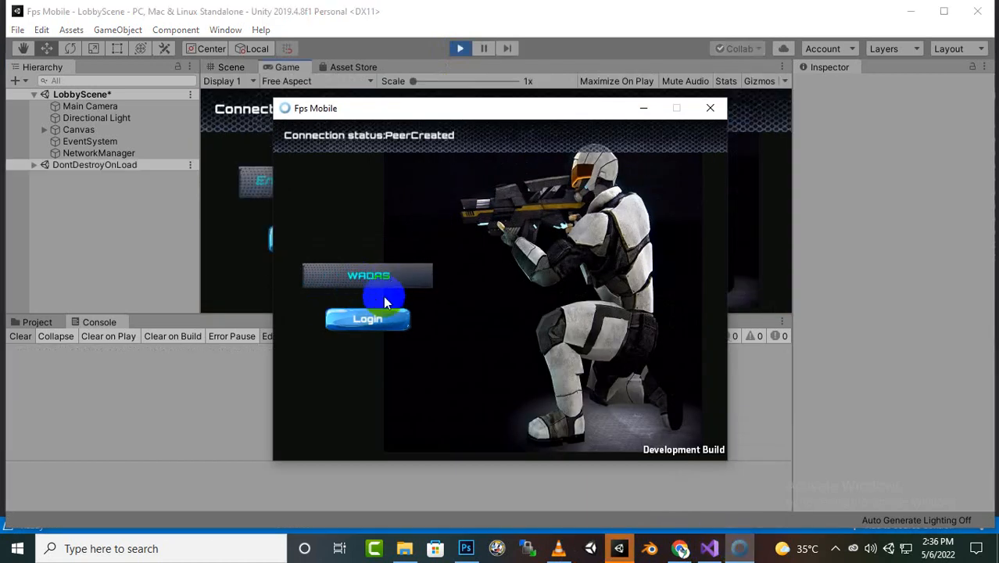
left_click(376, 320)
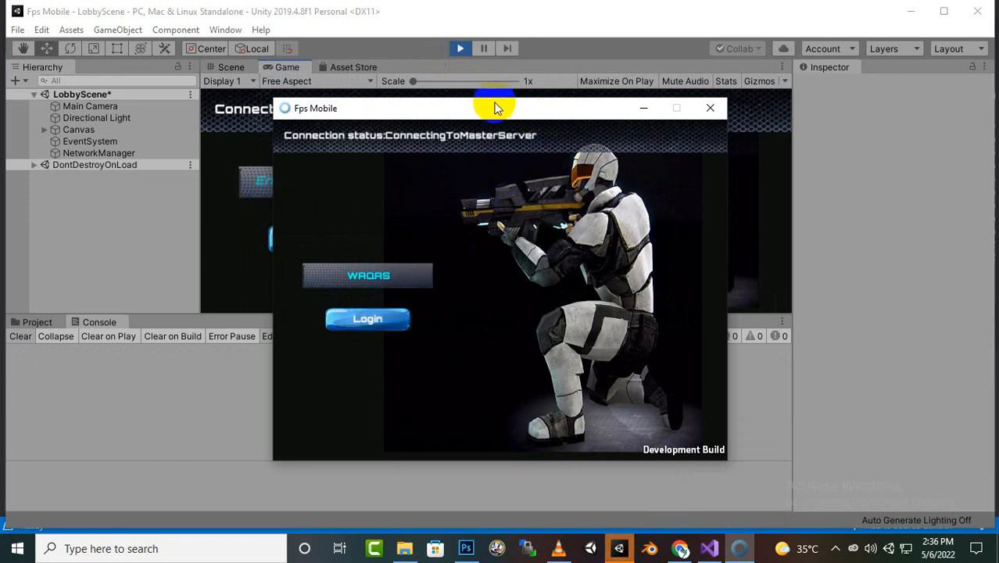
Move the built game's window aside and log in as a second player in the editor's Game view.
left_click_drag(495, 107, 685, 162)
left_click(370, 181)
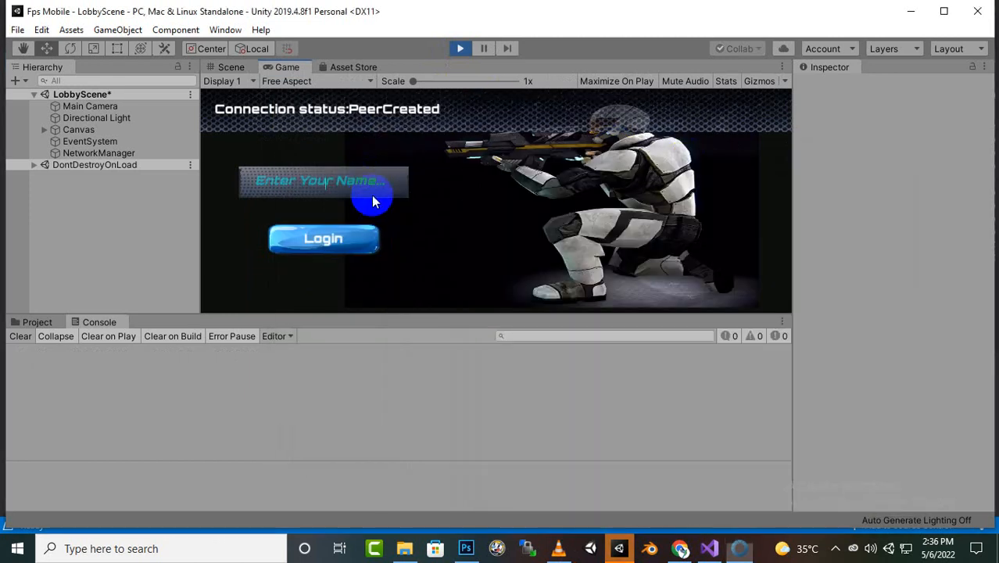
left_click(371, 191)
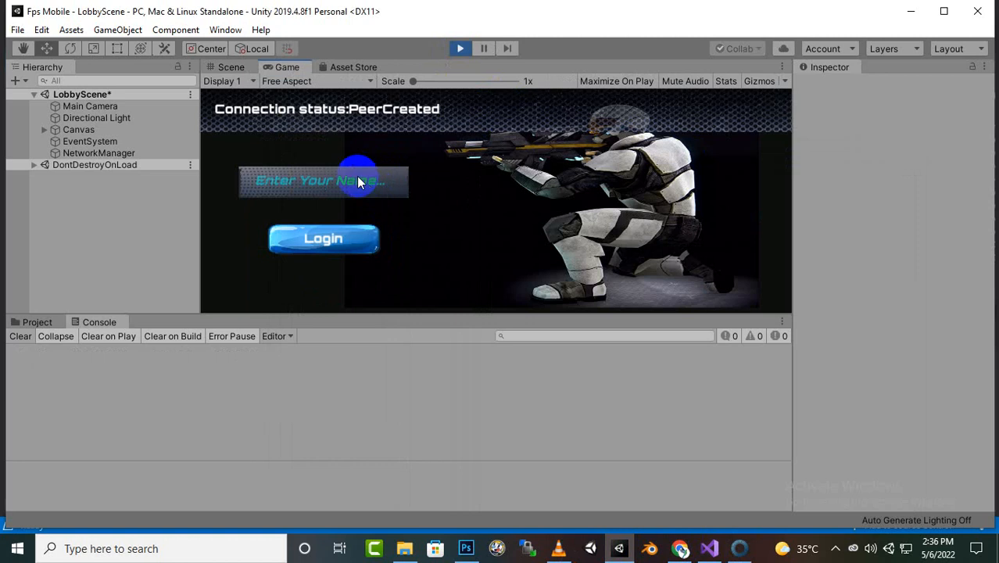
type("ALI")
left_click(340, 244)
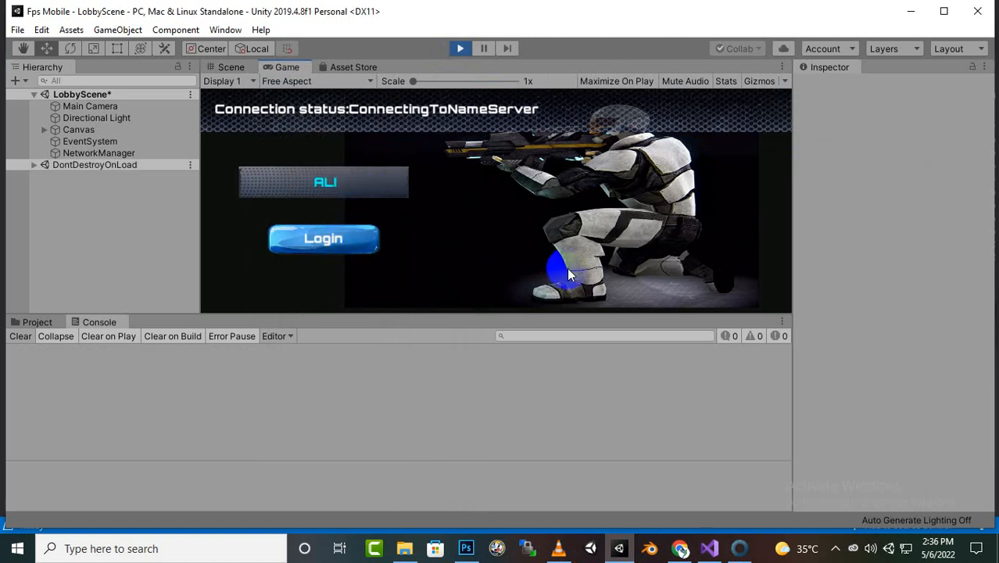
Switch to the built Fps Mobile game and create a room named INCERN with a maximum of 3 players.
left_click(741, 550)
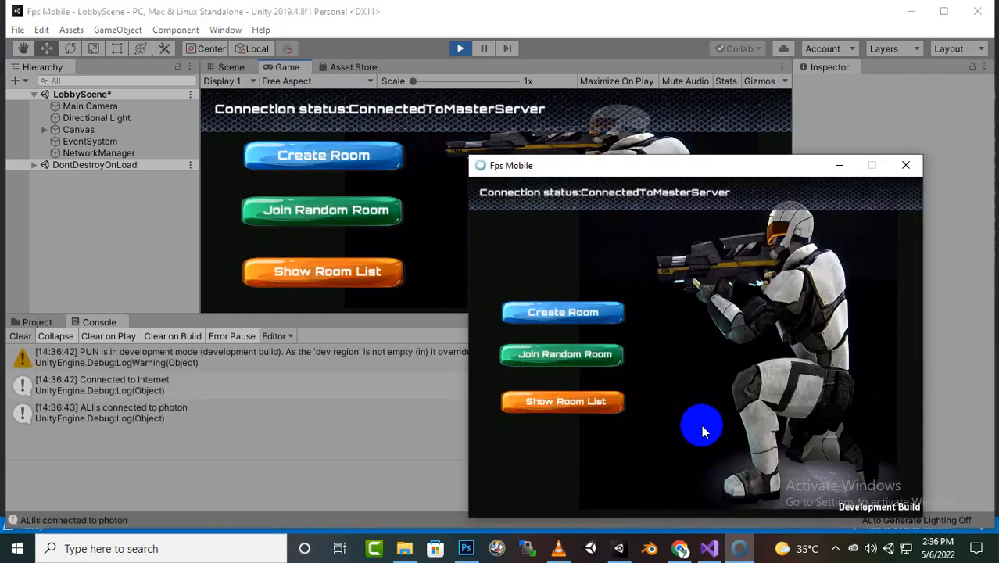
left_click(600, 316)
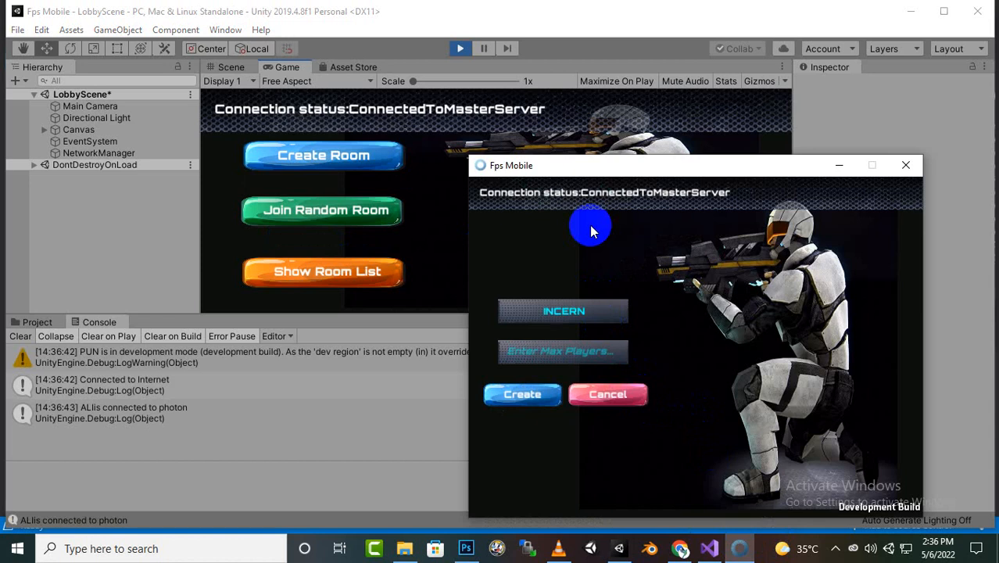
left_click(586, 357)
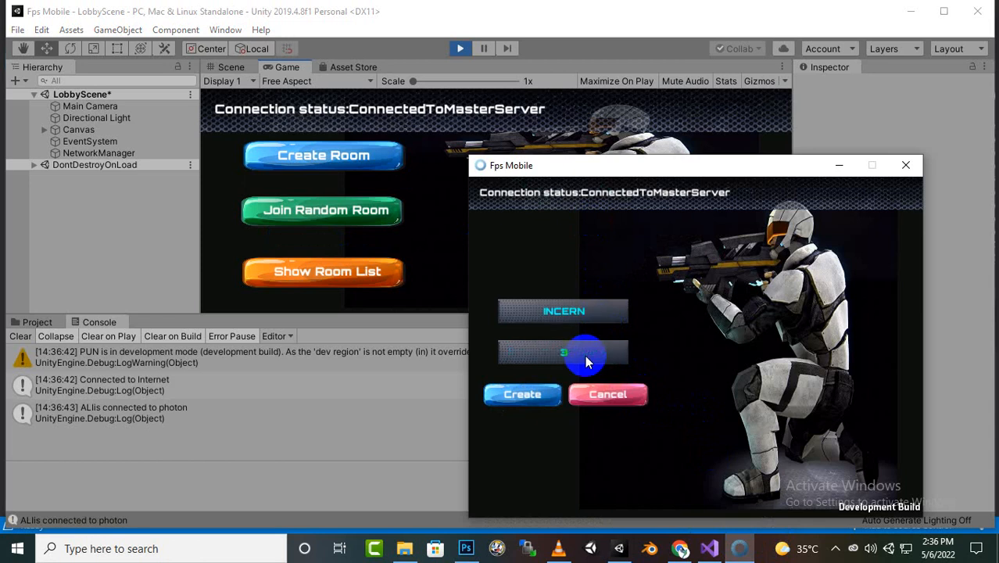
left_click(545, 397)
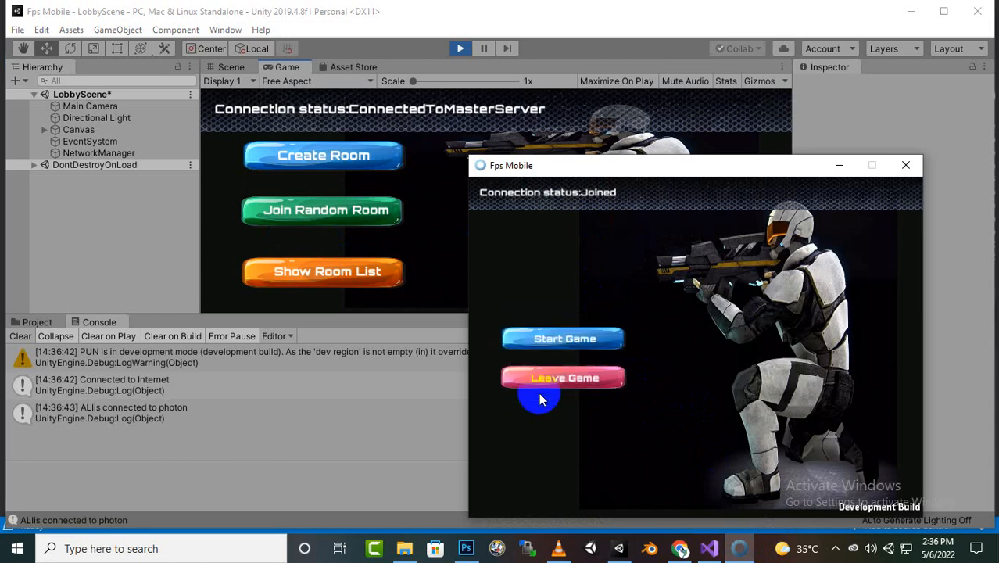
Show the room list in the editor's running game, check the latest Console log entry, and enlarge the Game view to fit the whole list.
left_click(346, 277)
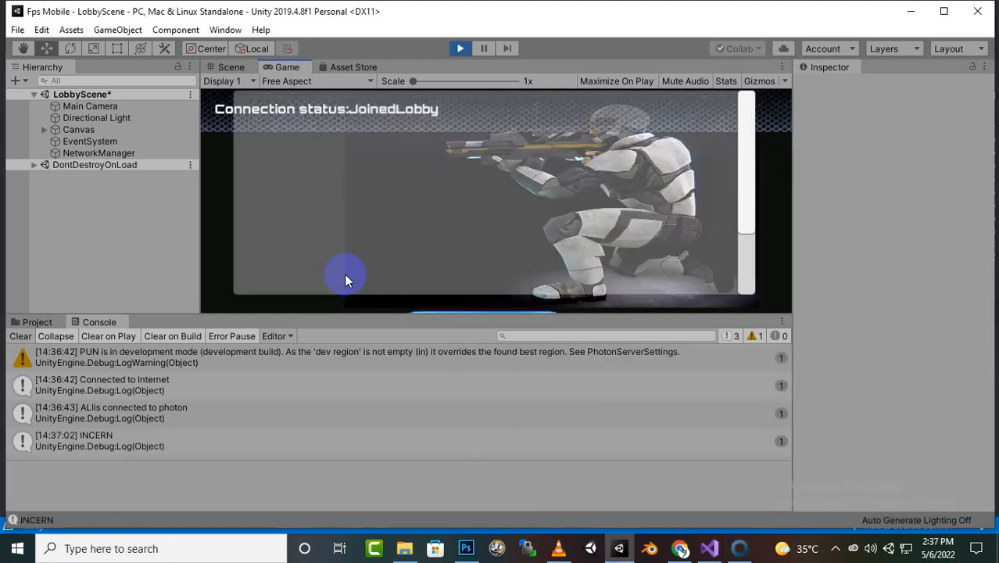
left_click(753, 216)
left_click(80, 441)
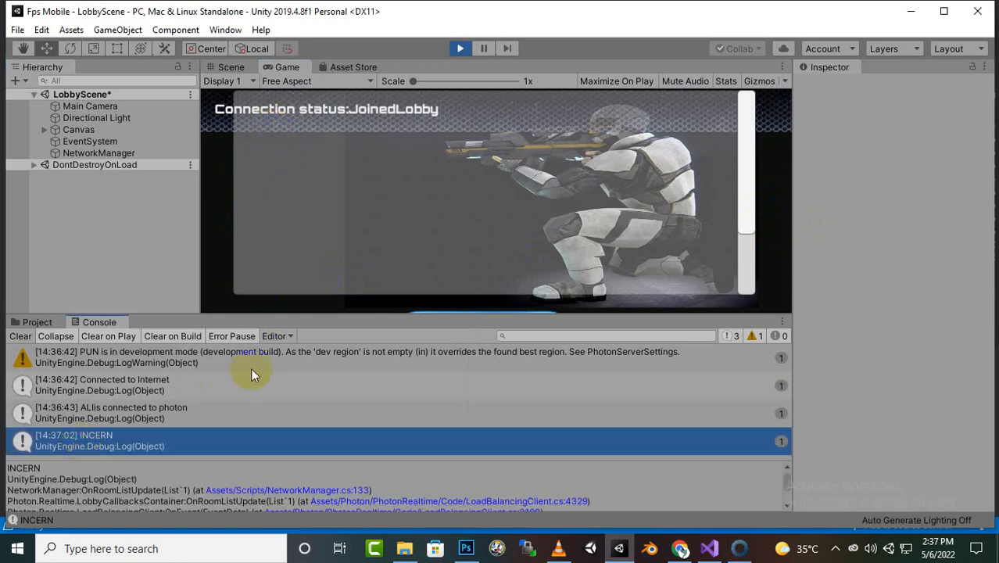
left_click_drag(739, 311, 738, 442)
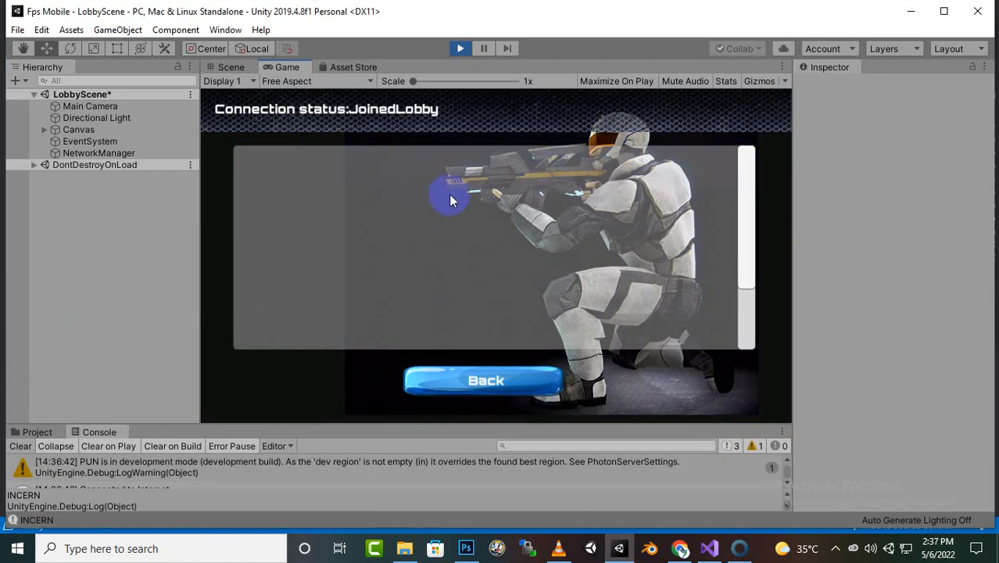
Expand the Canvas hierarchy through MainPanel, RoomListPanel, Scroll View and Viewport to examine the children of Content.
left_click(33, 165)
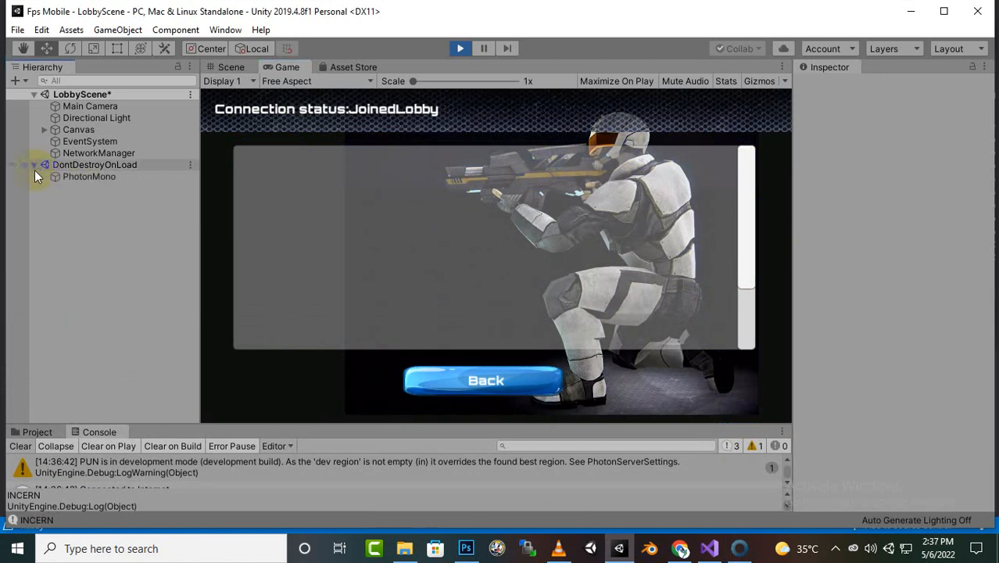
left_click(43, 129)
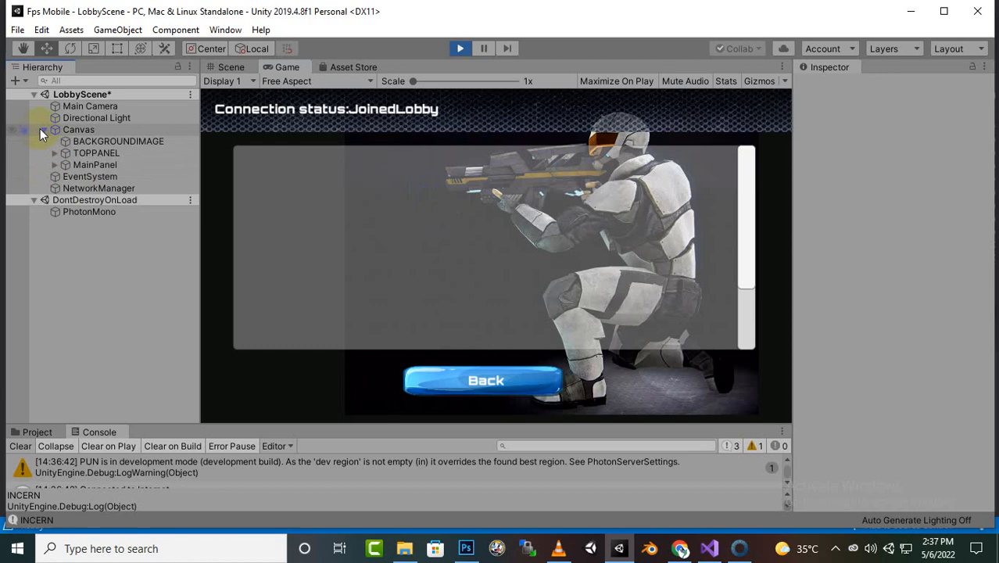
left_click(50, 165)
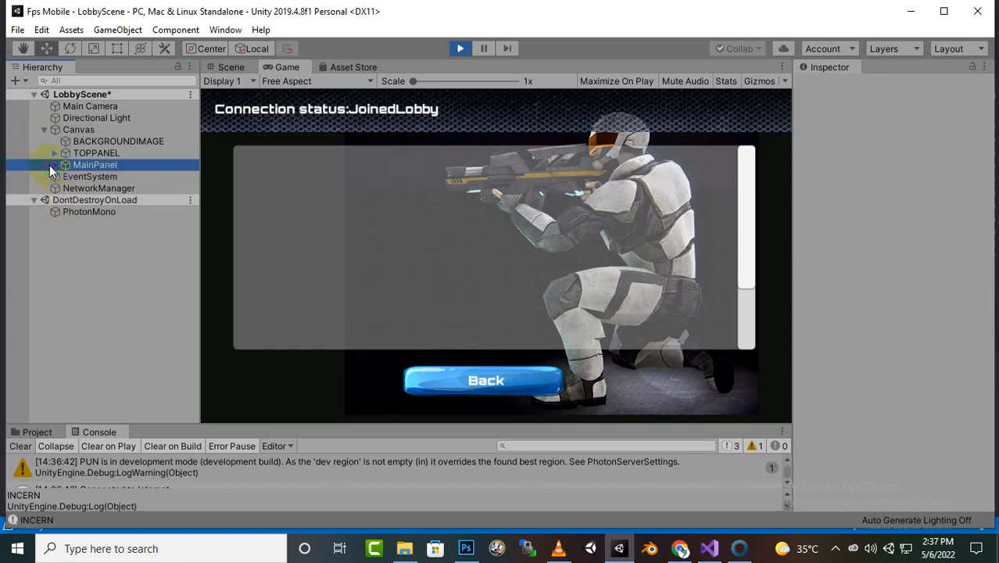
left_click(55, 165)
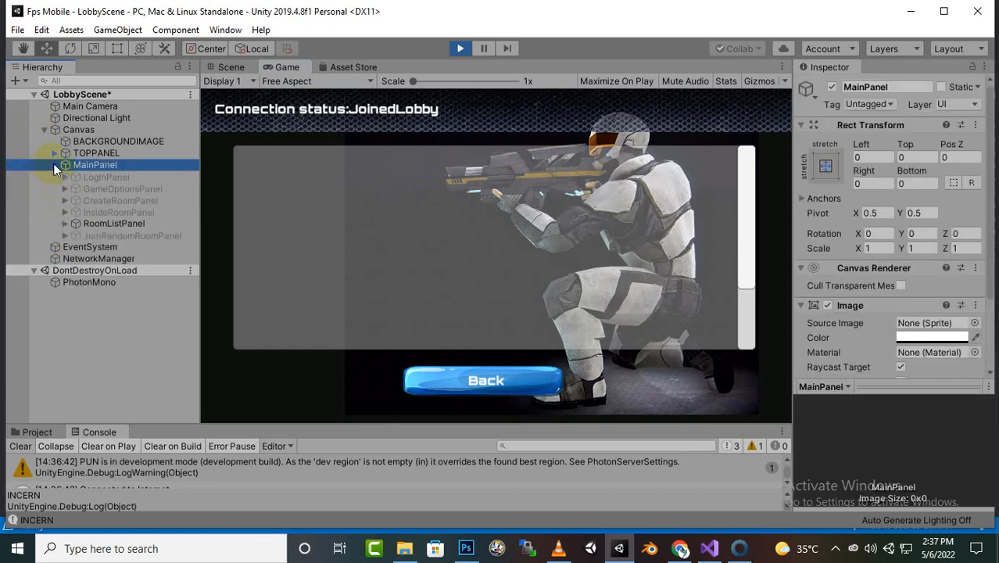
left_click(65, 223)
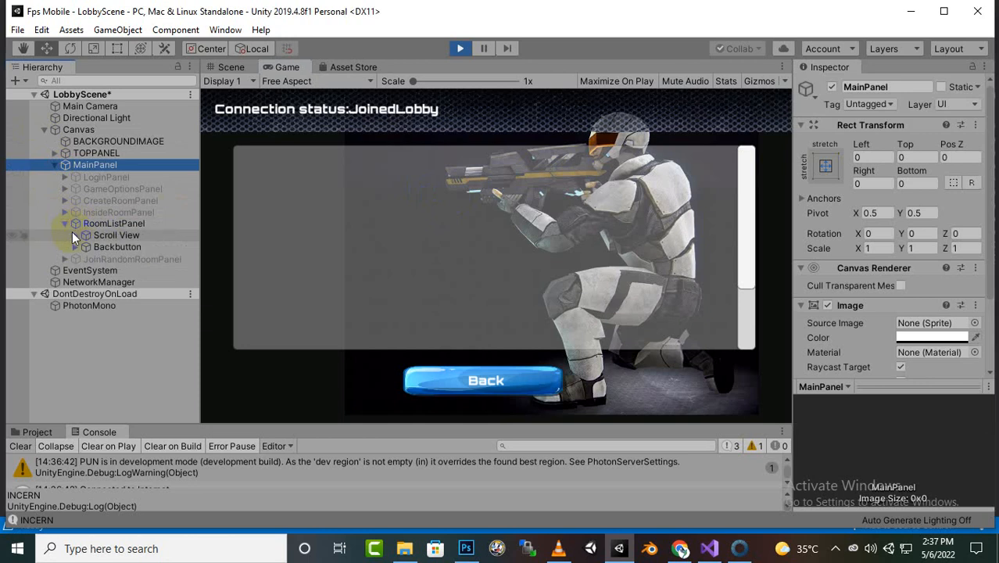
left_click(75, 234)
left_click(86, 247)
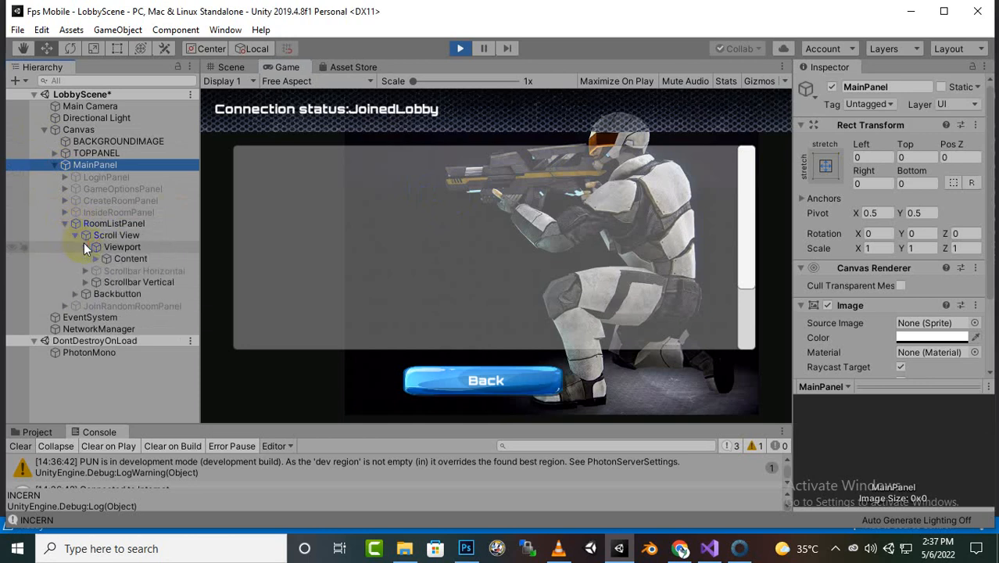
left_click(96, 257)
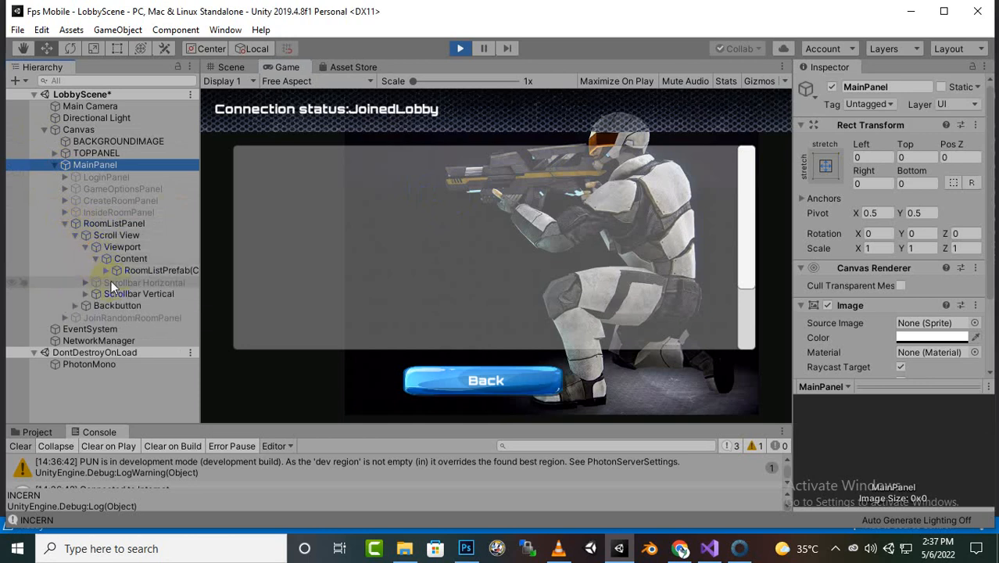
Widen the Hierarchy and inspect the properties of the RoomListPrefab clone and its RoomNameText child.
left_click(182, 272)
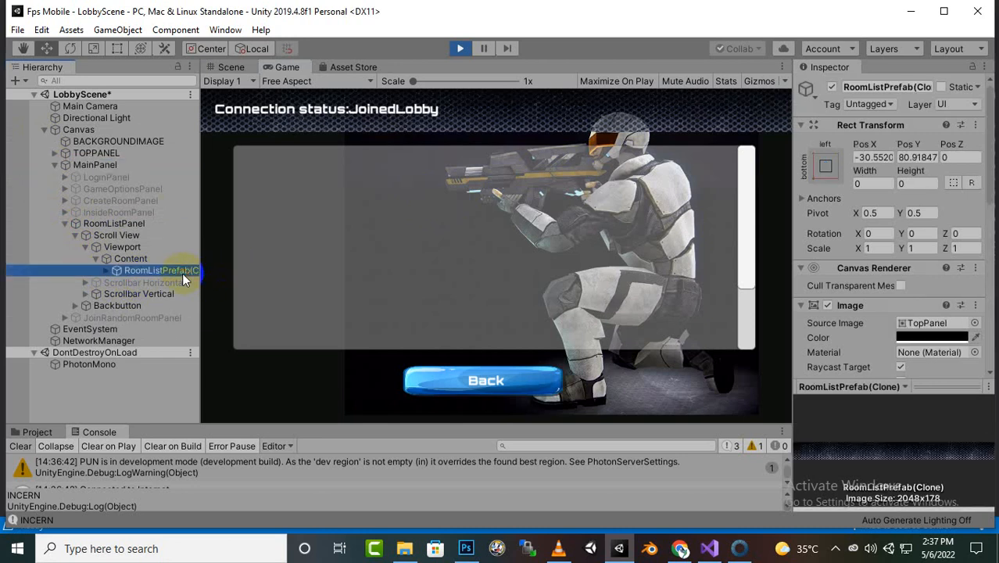
mouse_move(200, 254)
left_mouse_down()
mouse_move(269, 266)
mouse_move(241, 269)
left_mouse_up()
left_click(239, 270)
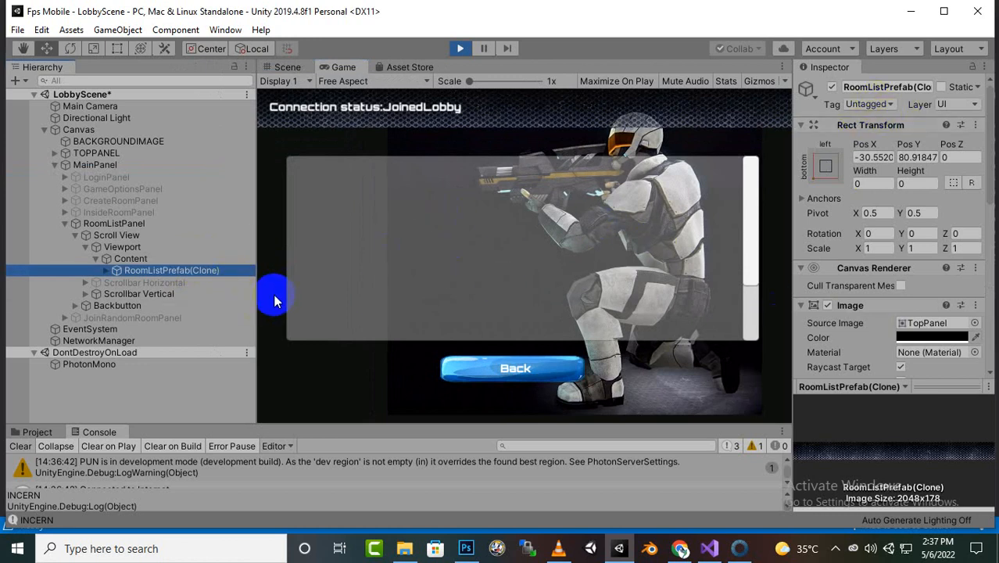
left_click(105, 271)
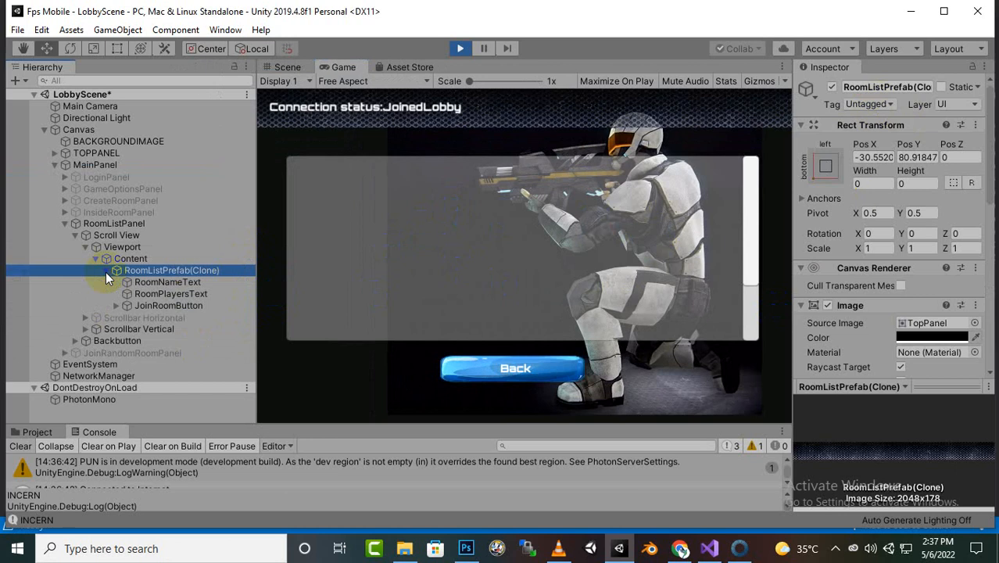
left_click(142, 283)
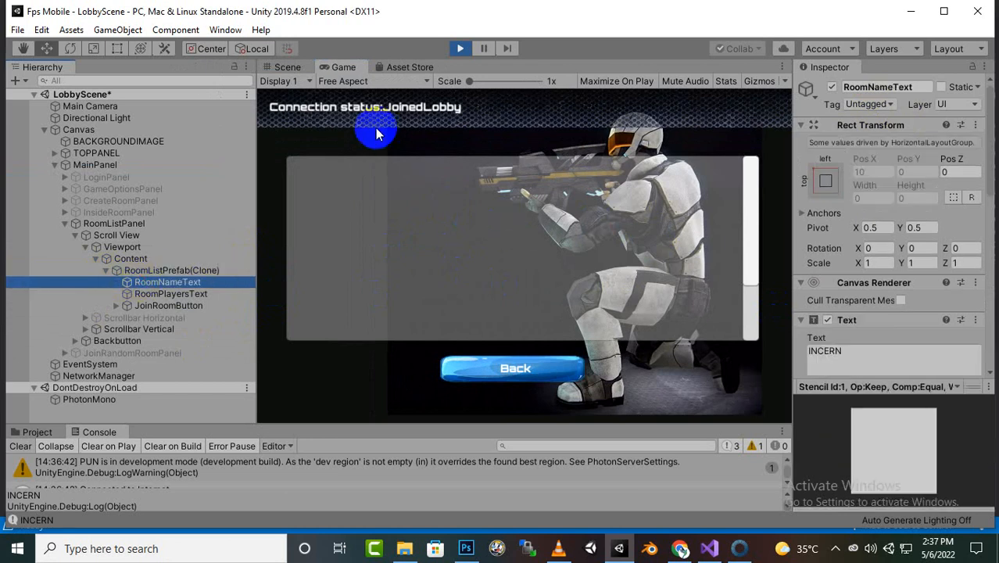
Examine in the Scene view where the cloned entry's RoomNameText sits relative to the room list's scroll area.
left_click(289, 68)
scroll(559, 310, "down", 3)
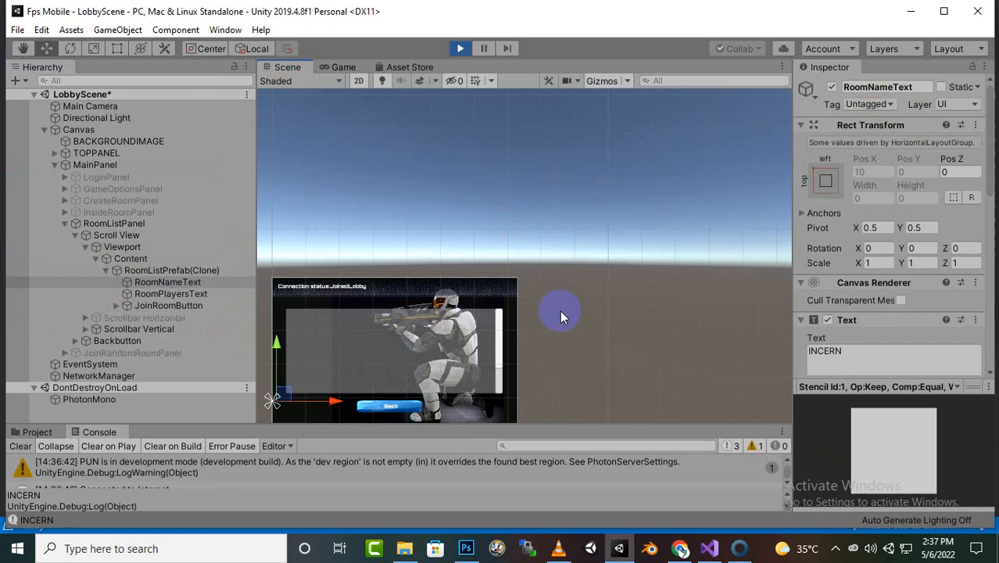
middle_click_drag(561, 311, 625, 184)
scroll(496, 245, "up", 10)
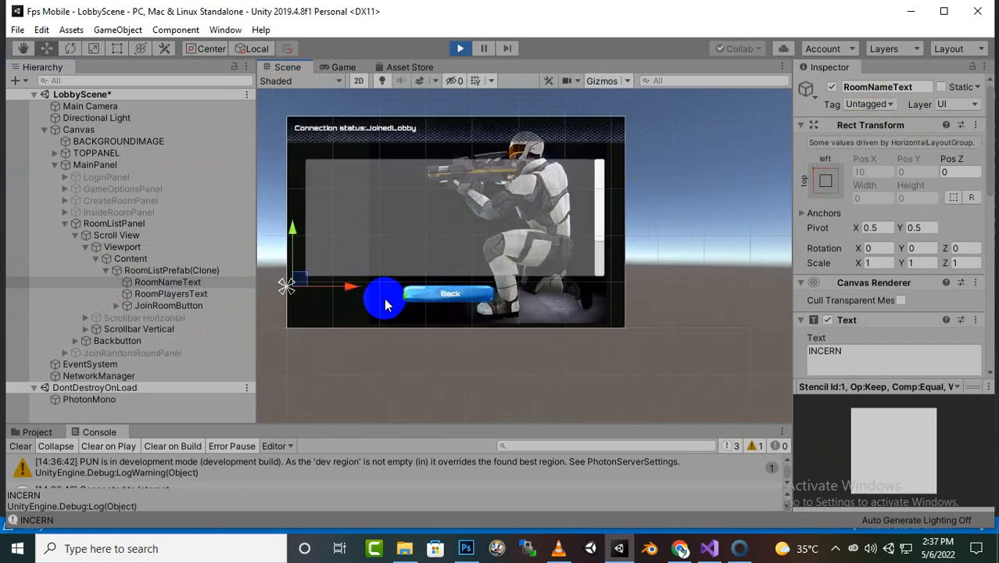
middle_click_drag(374, 304, 556, 323)
scroll(455, 351, "up", 4)
scroll(455, 348, "up", 11)
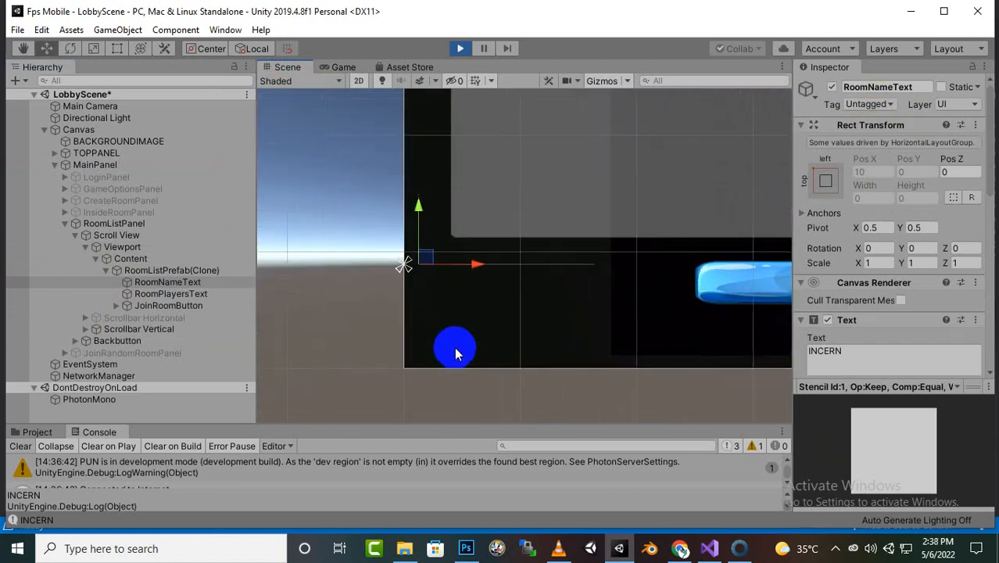
middle_click_drag(321, 281, 384, 342)
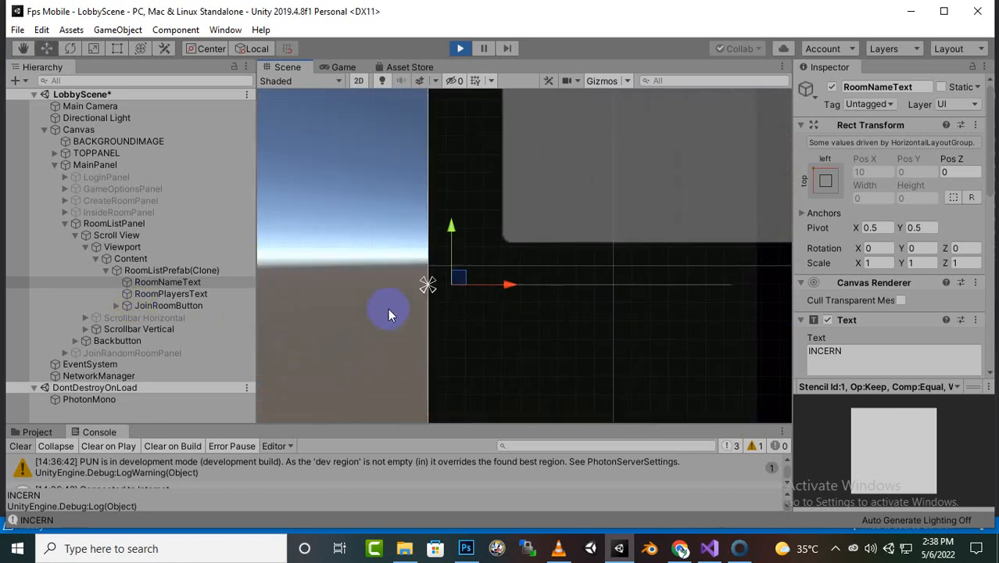
scroll(388, 308, "down", 8)
middle_click_drag(388, 308, 543, 352)
scroll(418, 338, "down", 13)
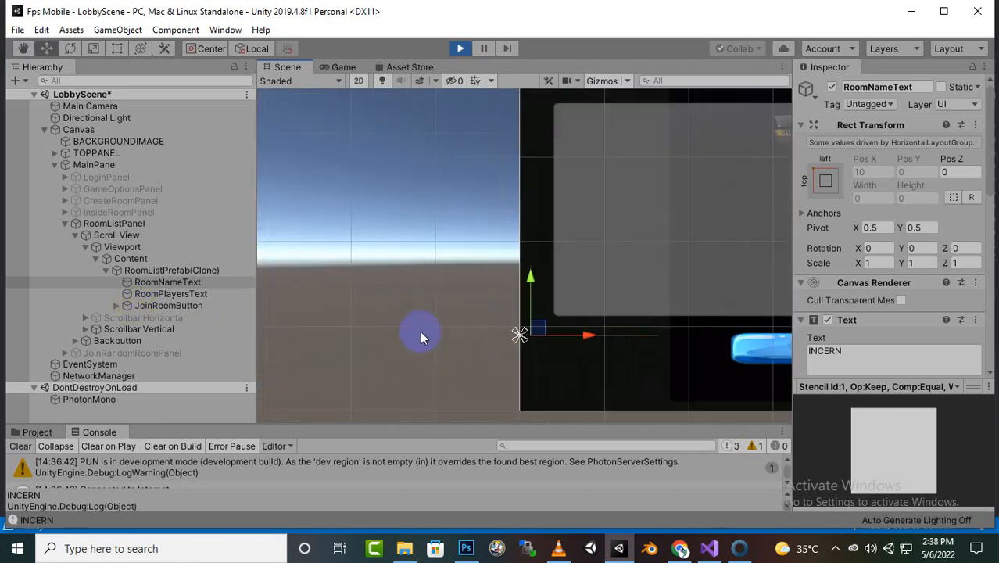
middle_click_drag(471, 326, 360, 212)
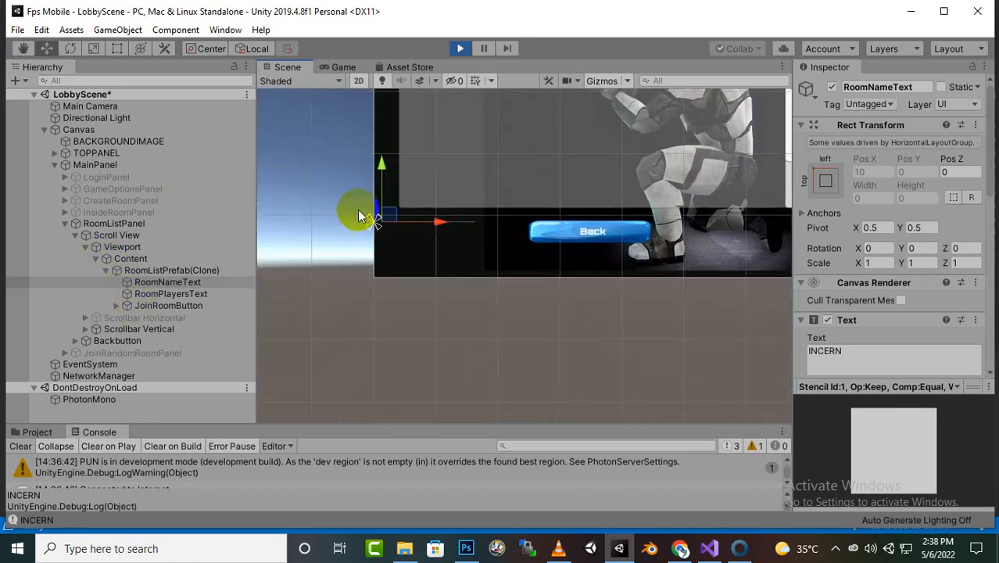
middle_click_drag(268, 173, 342, 262)
scroll(343, 262, "down", 1)
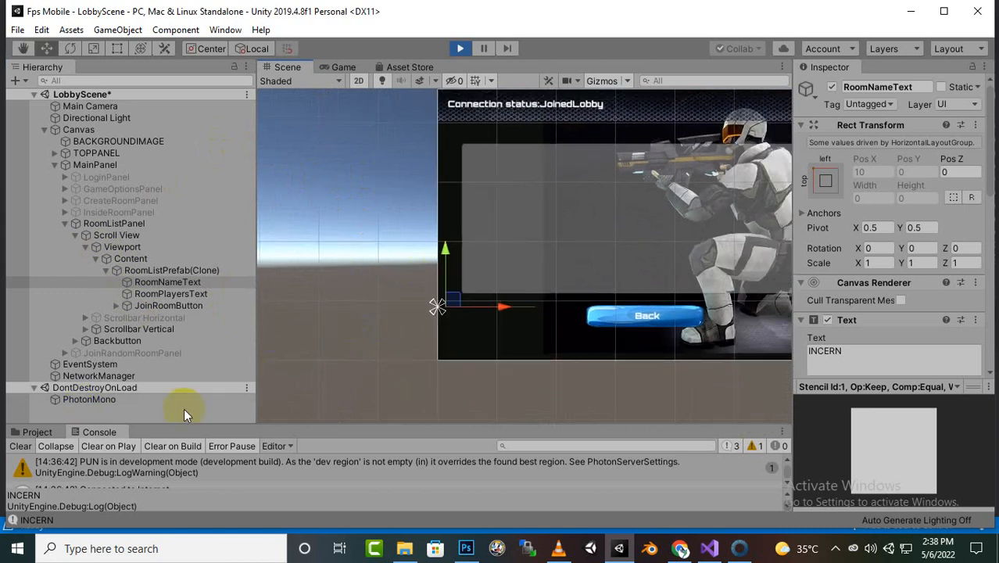
left_click_drag(265, 424, 266, 416)
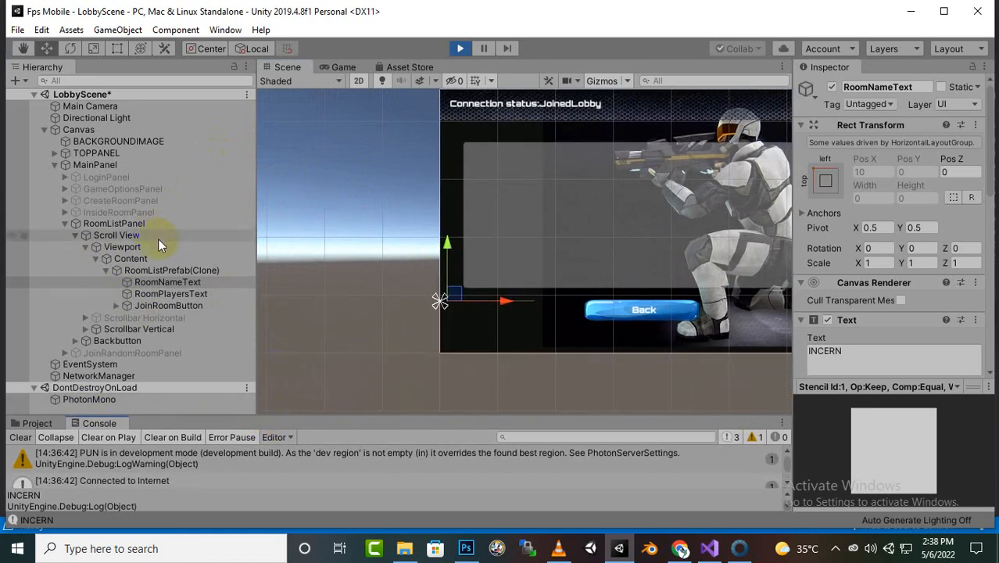
Stop running LobbyScene in the editor and clear the Console messages.
left_click(467, 44)
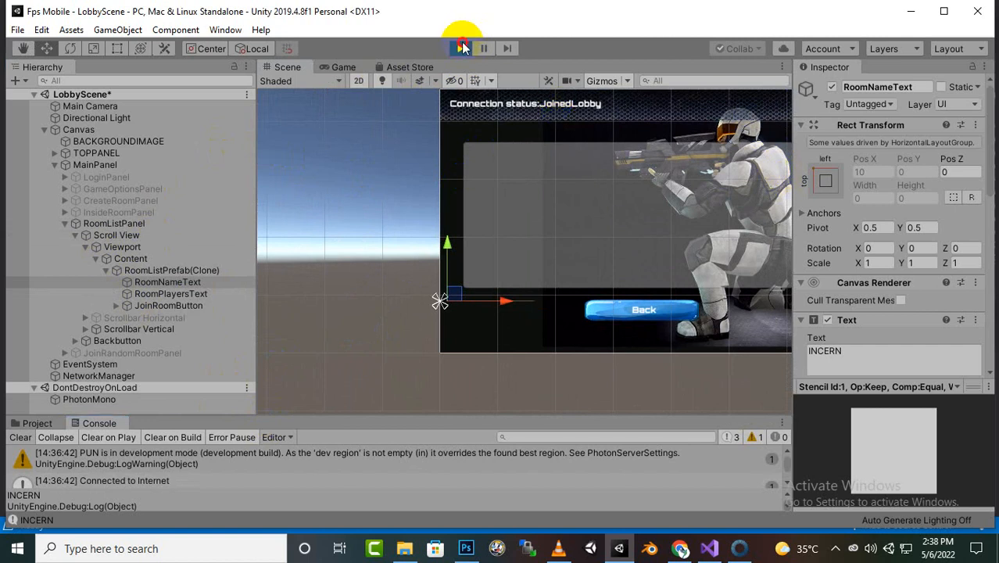
left_click(461, 46)
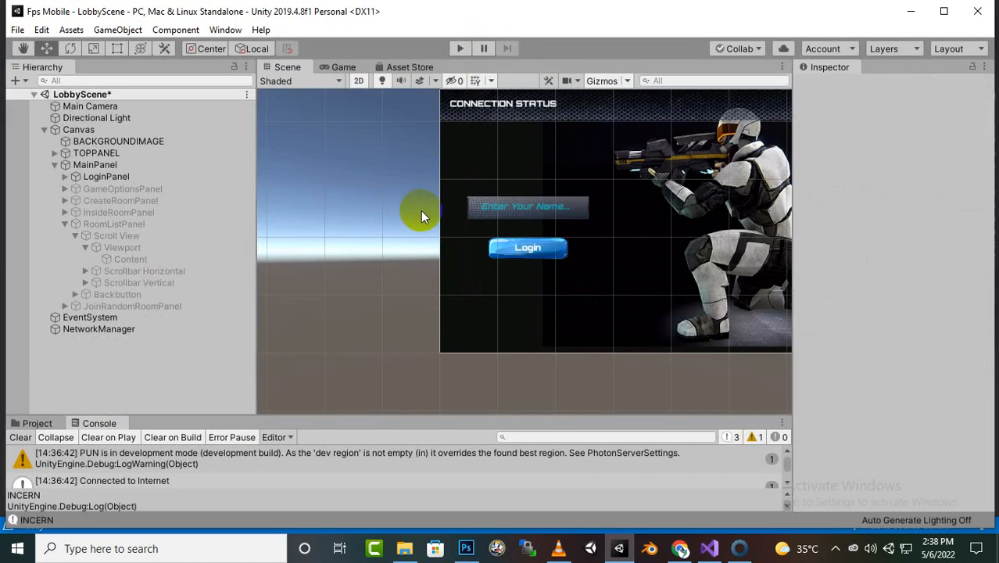
left_click(21, 437)
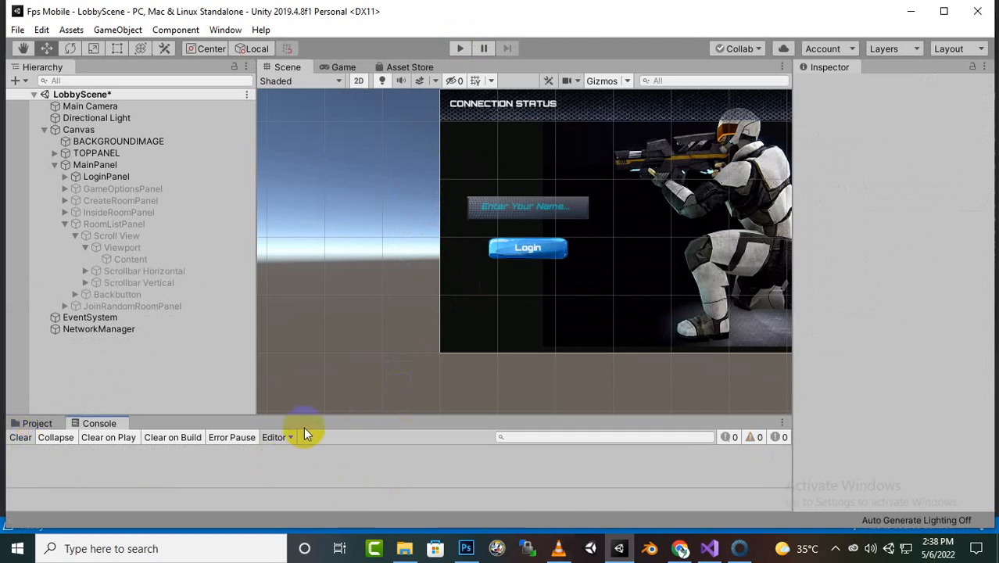
left_click_drag(309, 417, 150, 385)
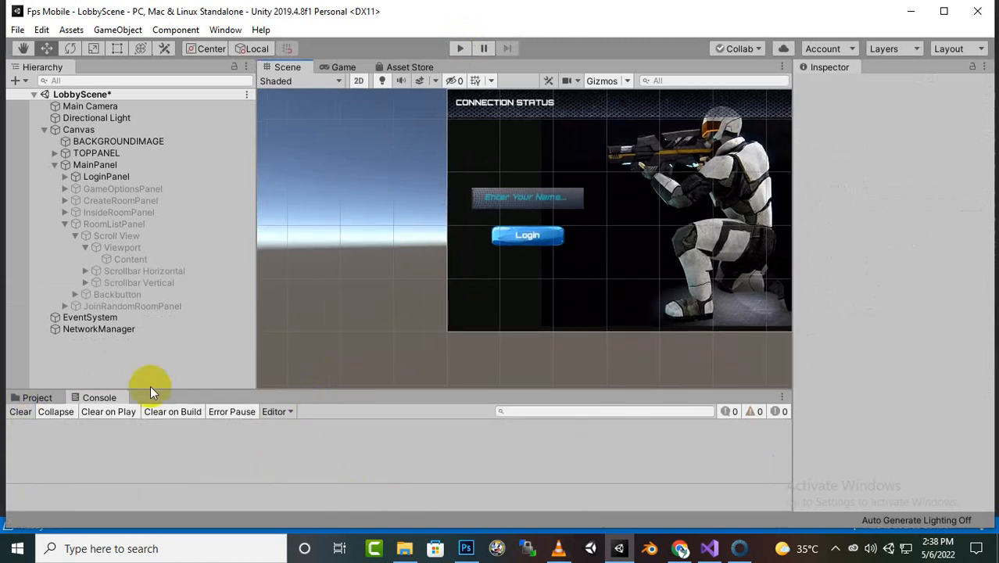
Show the project's Prefabs folder and close the built Fps Mobile game.
left_click(36, 397)
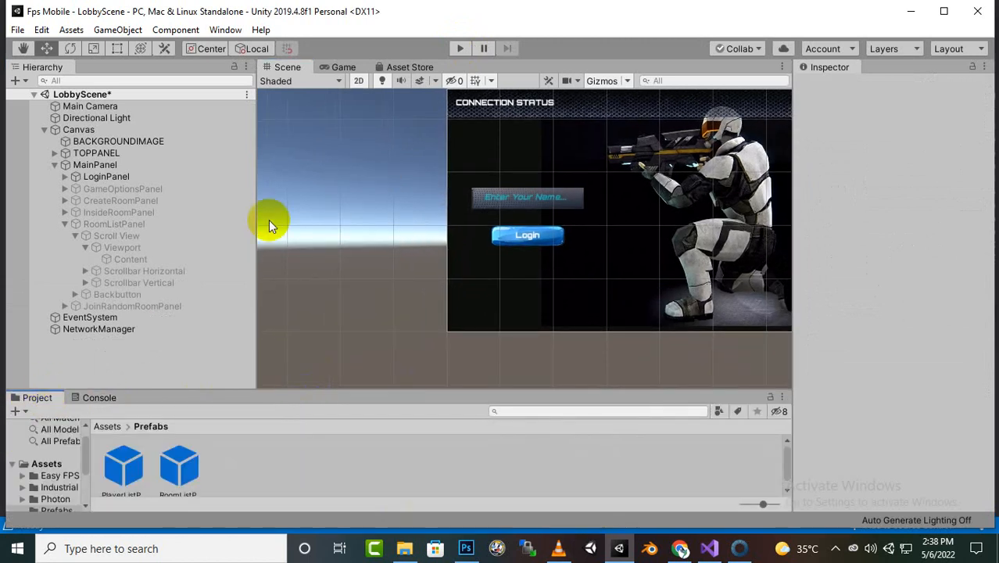
left_click(738, 548)
left_click(906, 162)
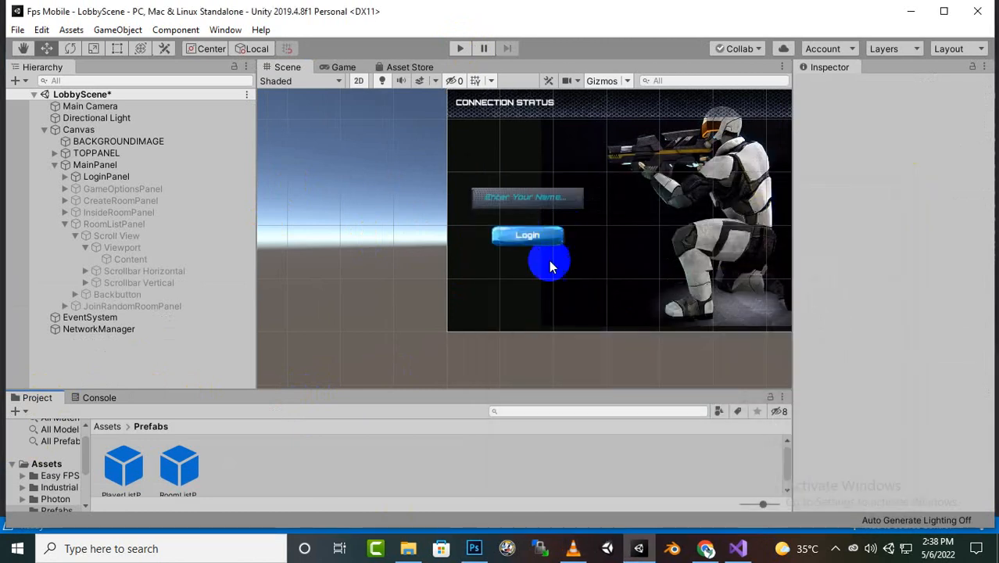
scroll(379, 189, "down", 2)
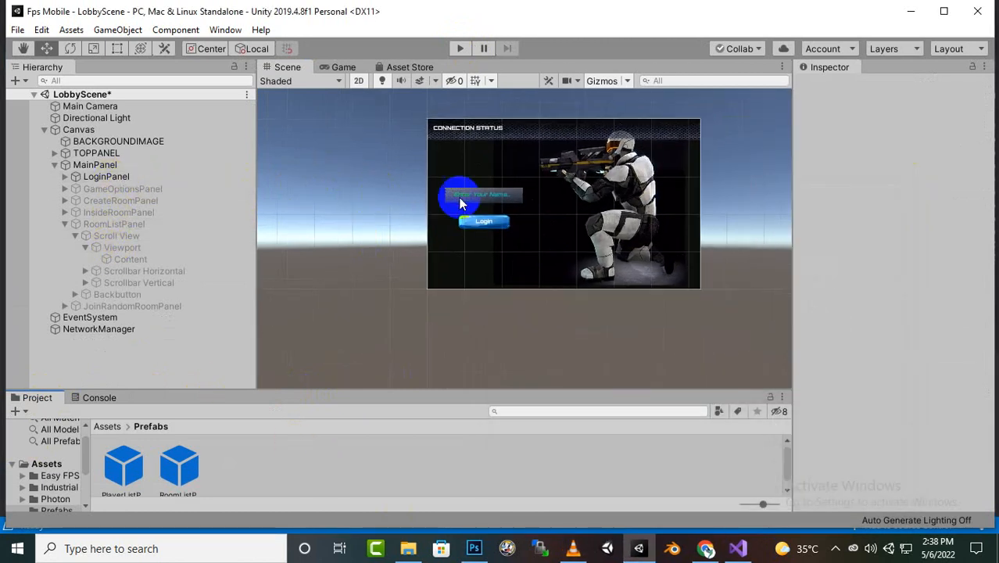
left_click_drag(403, 388, 399, 338)
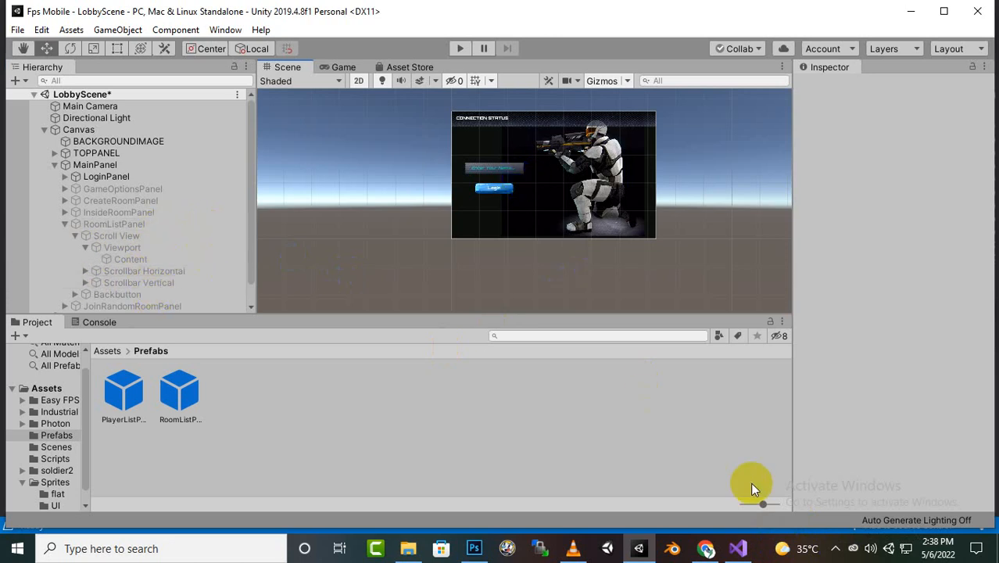
left_click(839, 548)
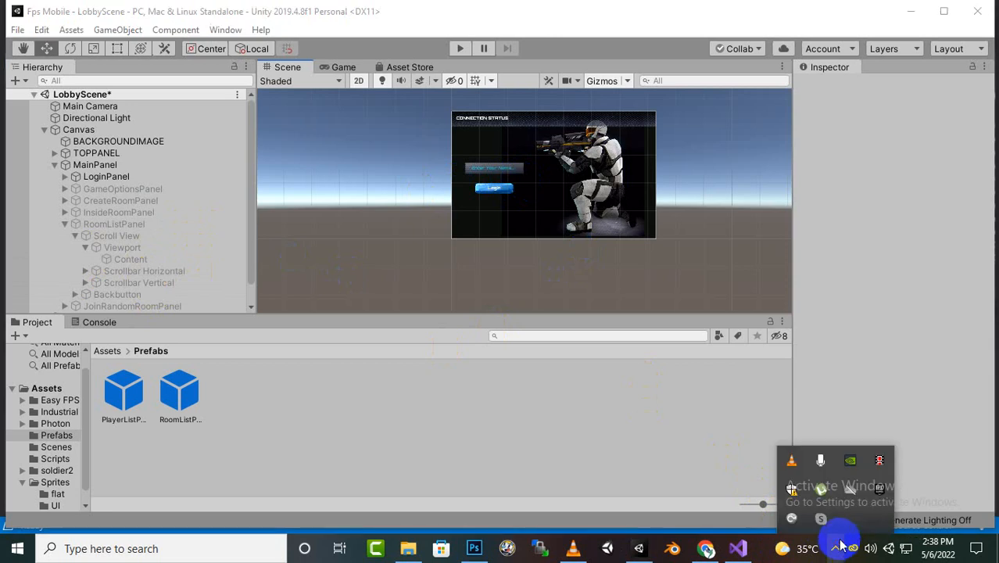